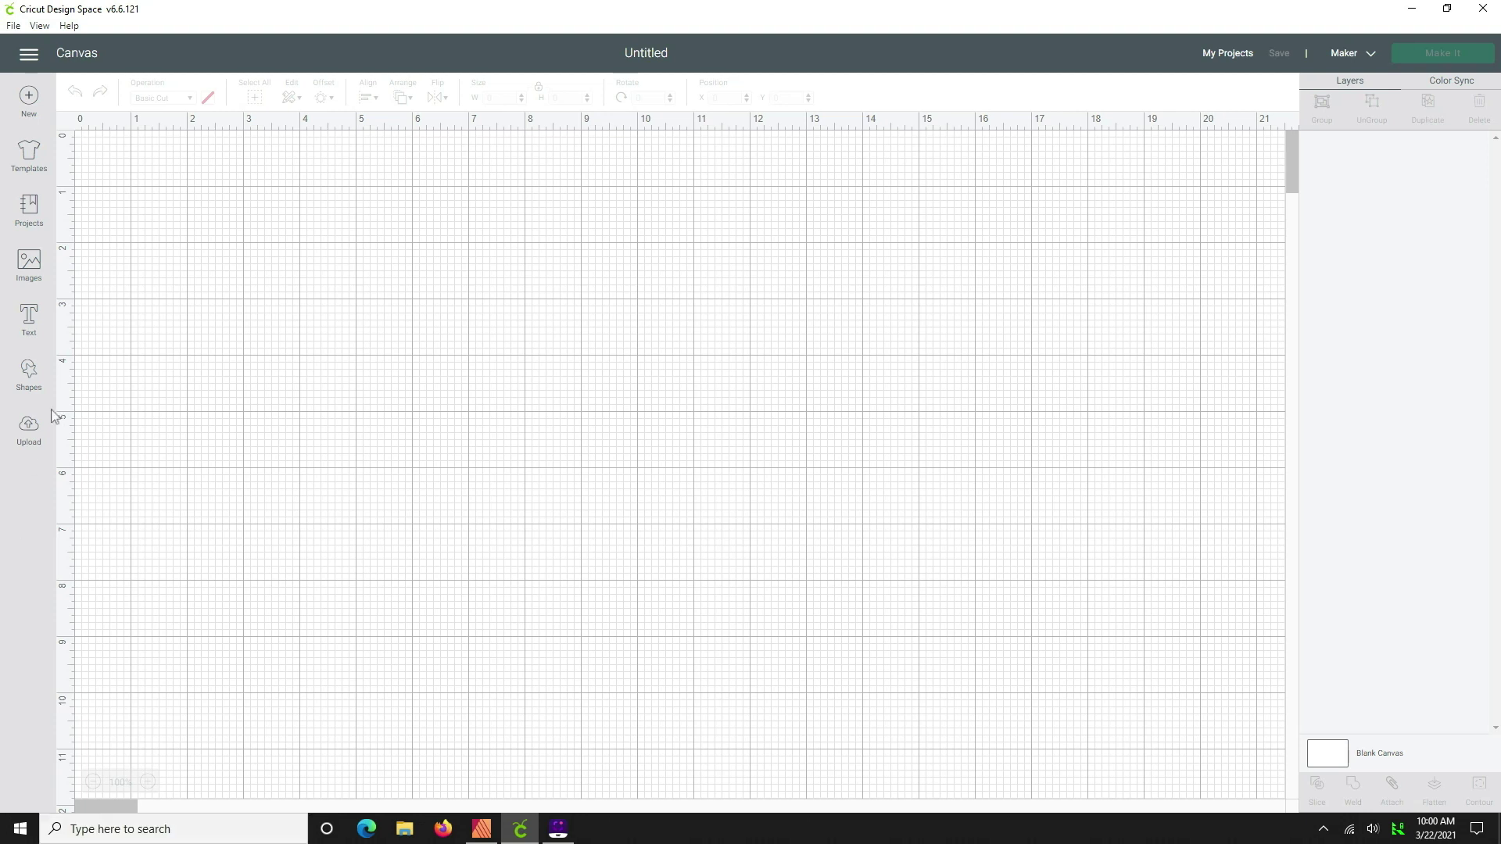
Add a square from the basic Shapes panel and select it on the canvas
left_click(26, 376)
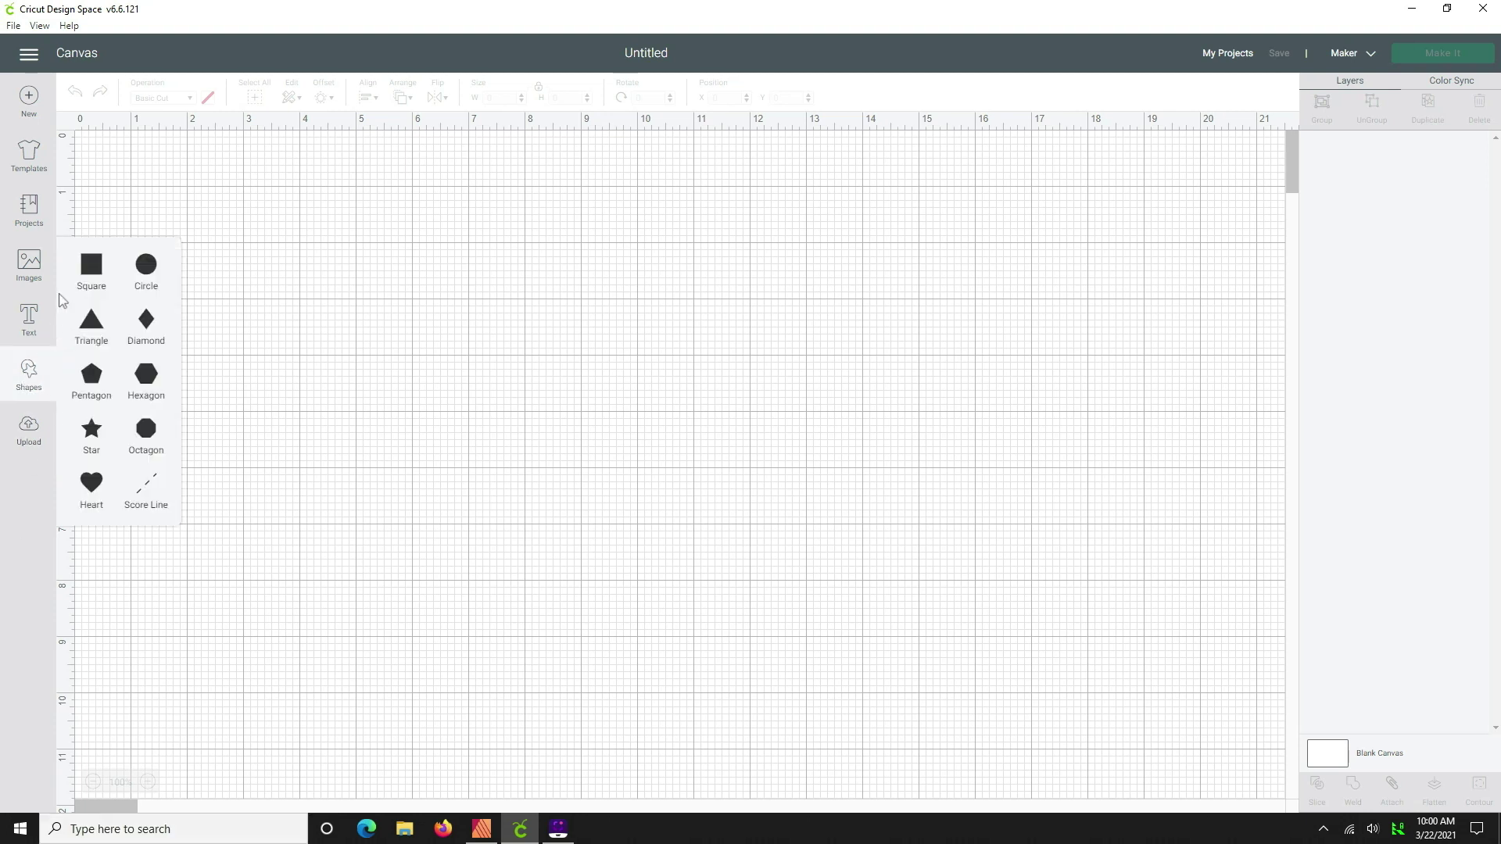
left_click(91, 264)
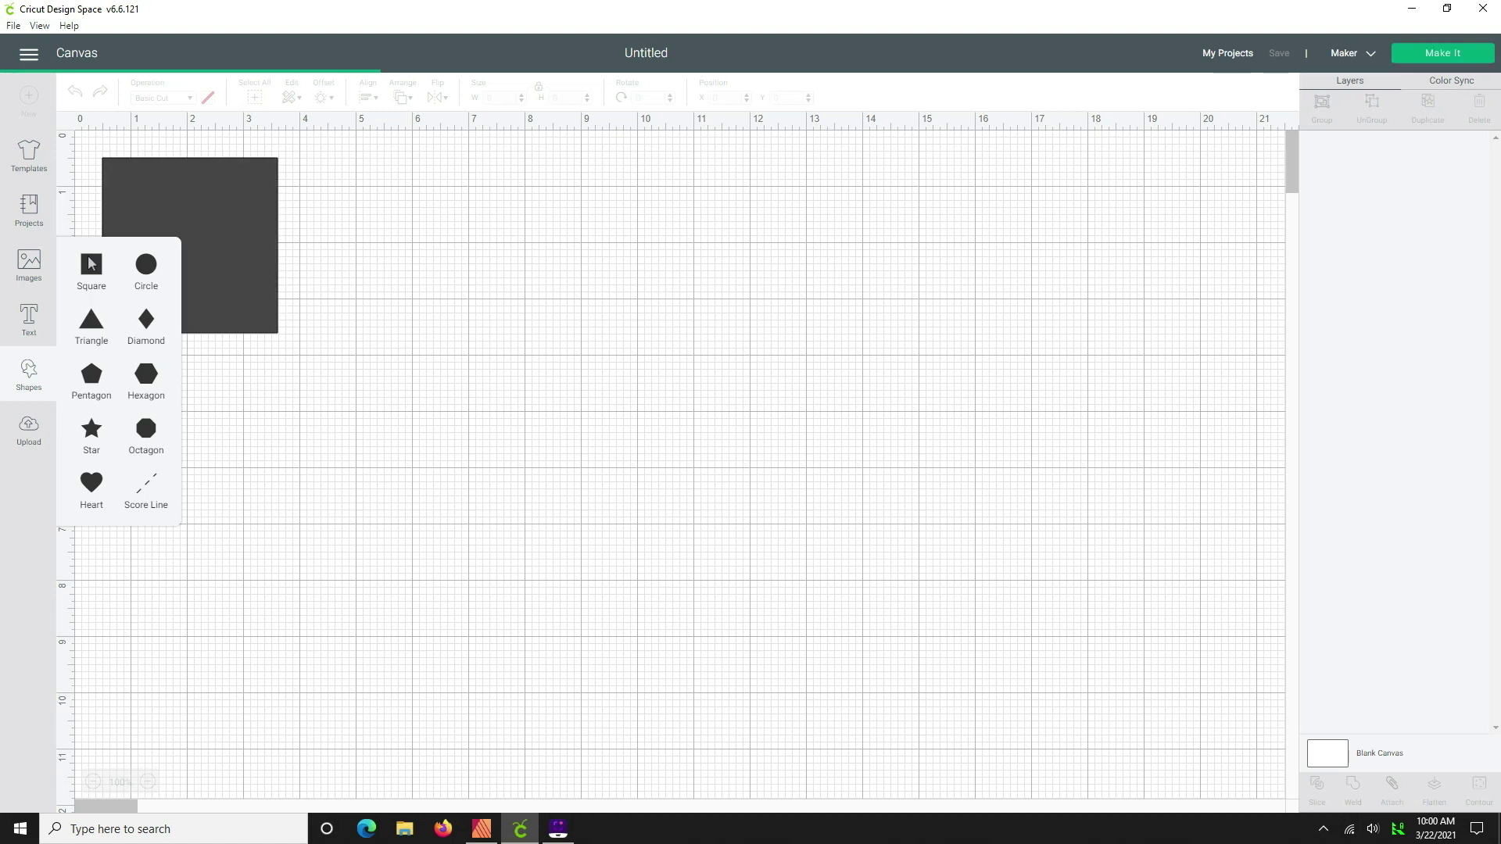
left_click(355, 400)
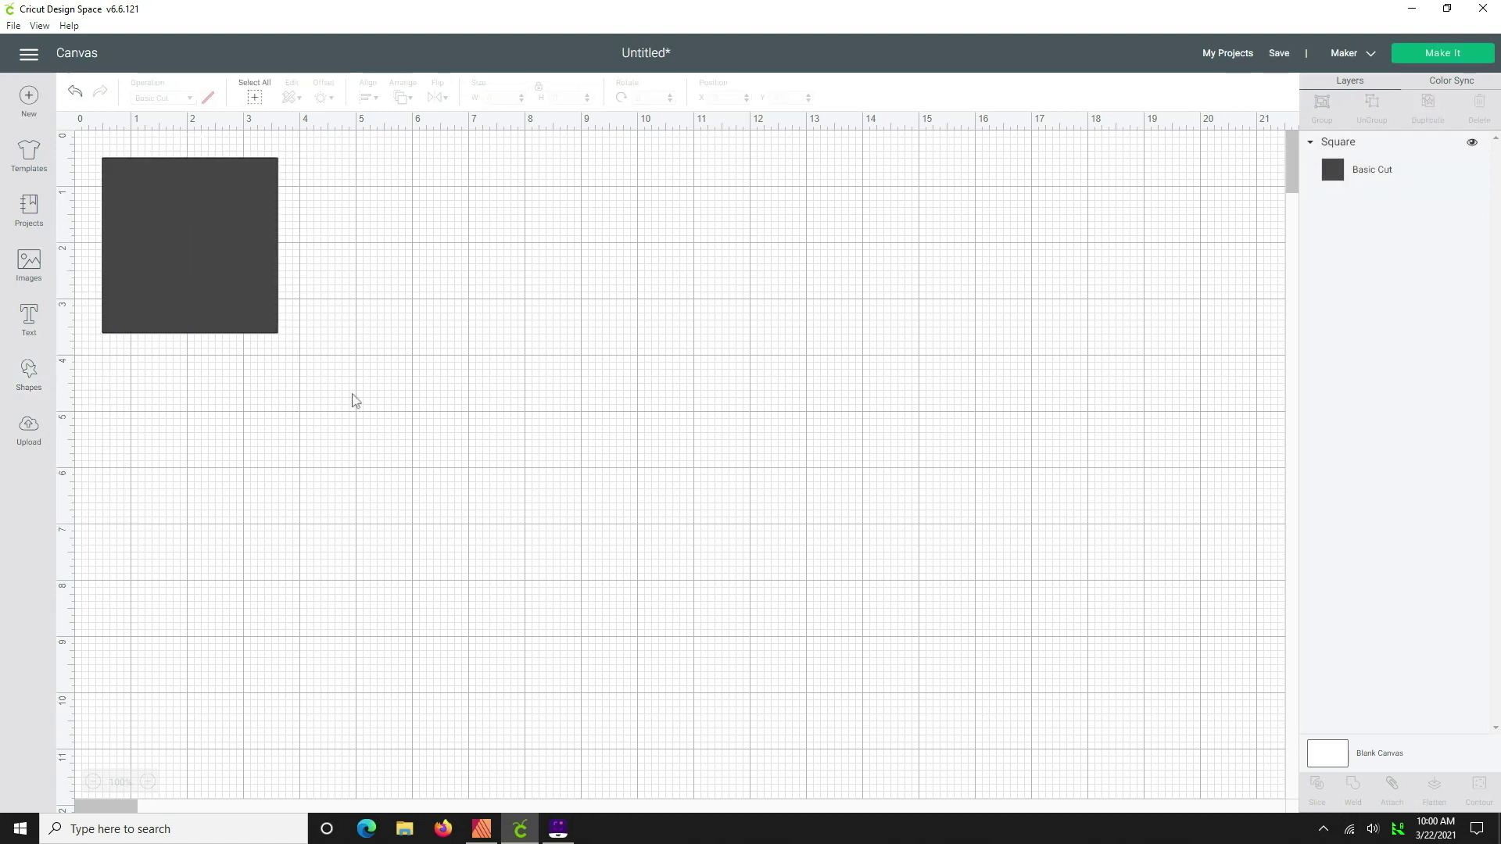
left_click(143, 297)
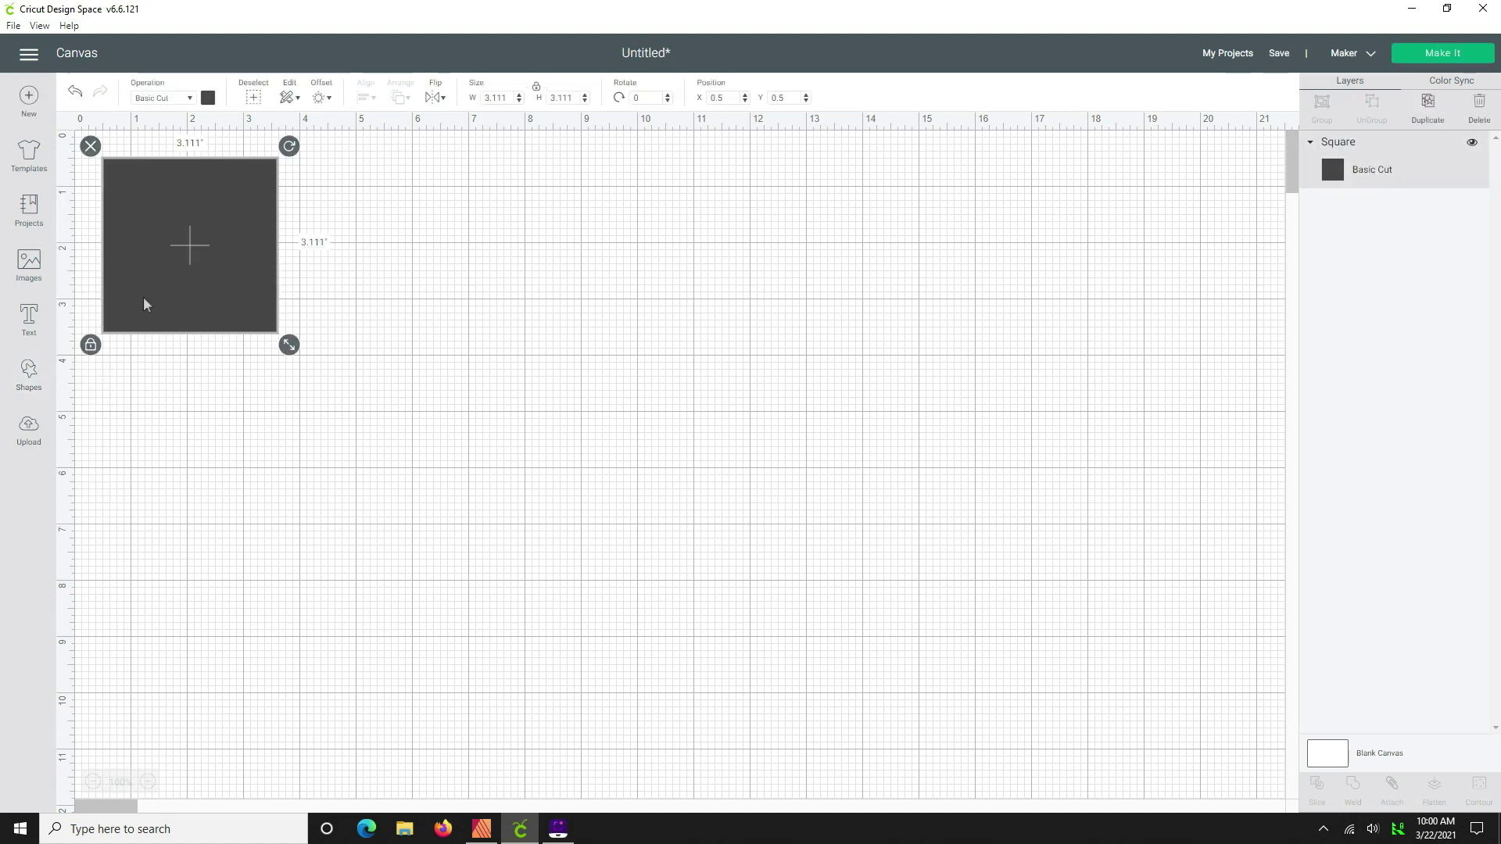
Unlock proportions and resize the square to 9 by 1.75 inches
left_click(90, 348)
left_click(507, 99)
left_click_drag(507, 99, 476, 101)
type("9")
key("Tab")
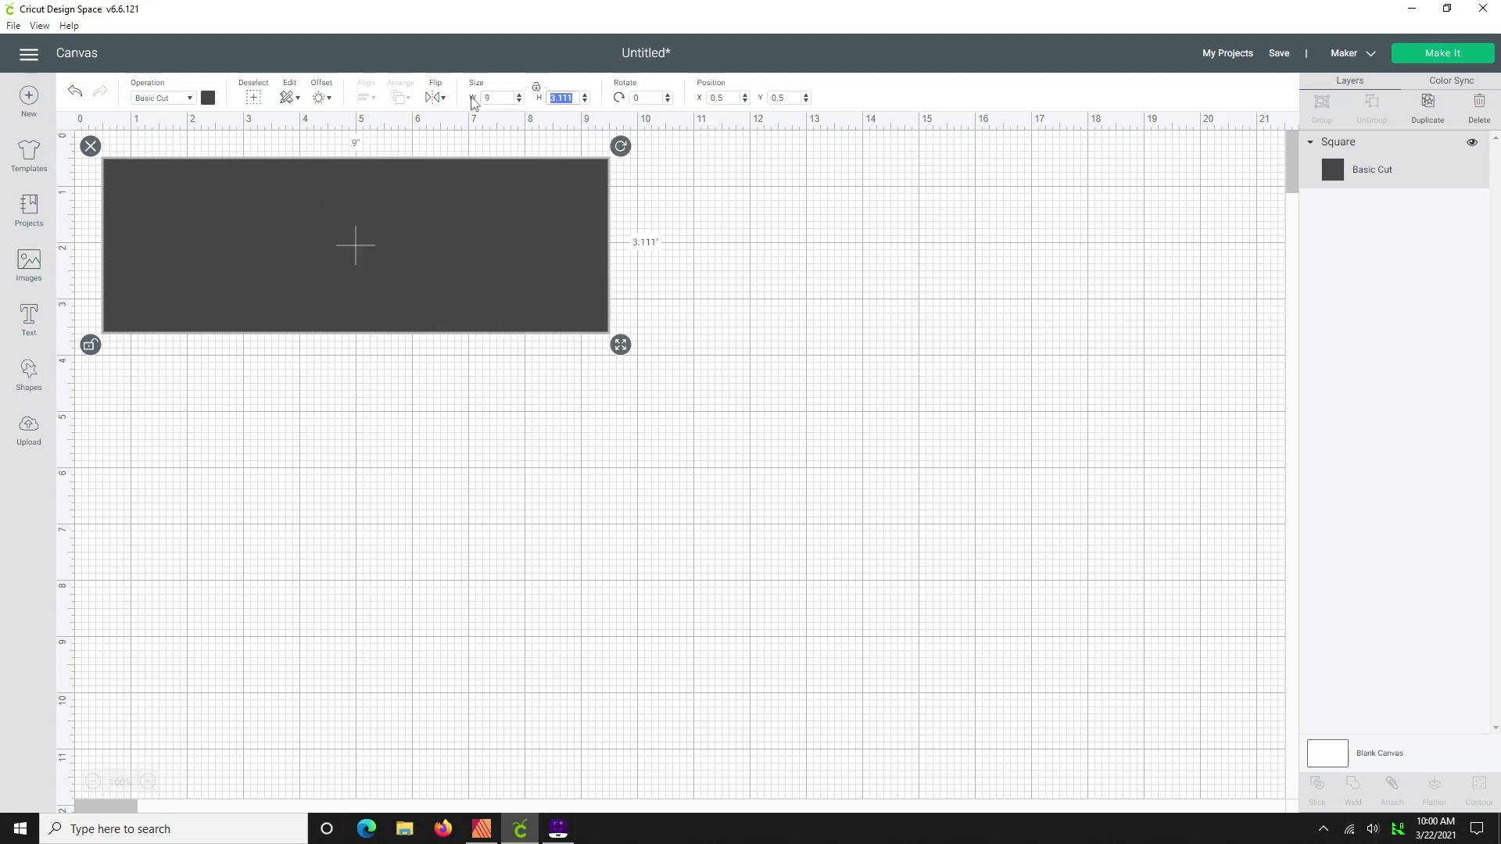
type("1.75")
key("Return")
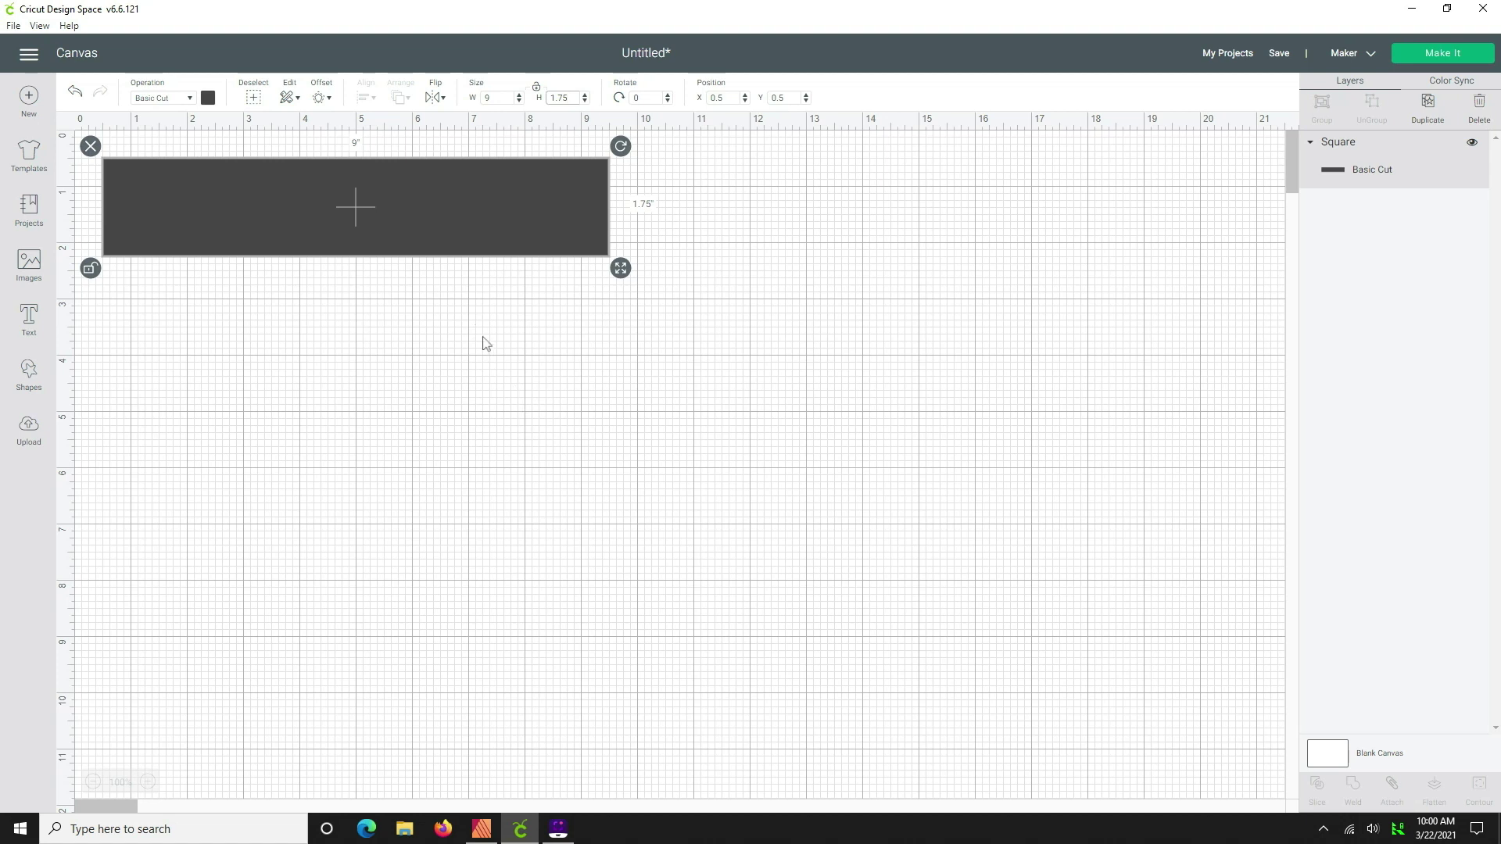
Duplicate the dark rectangle and move the copy below the original
left_click(431, 374)
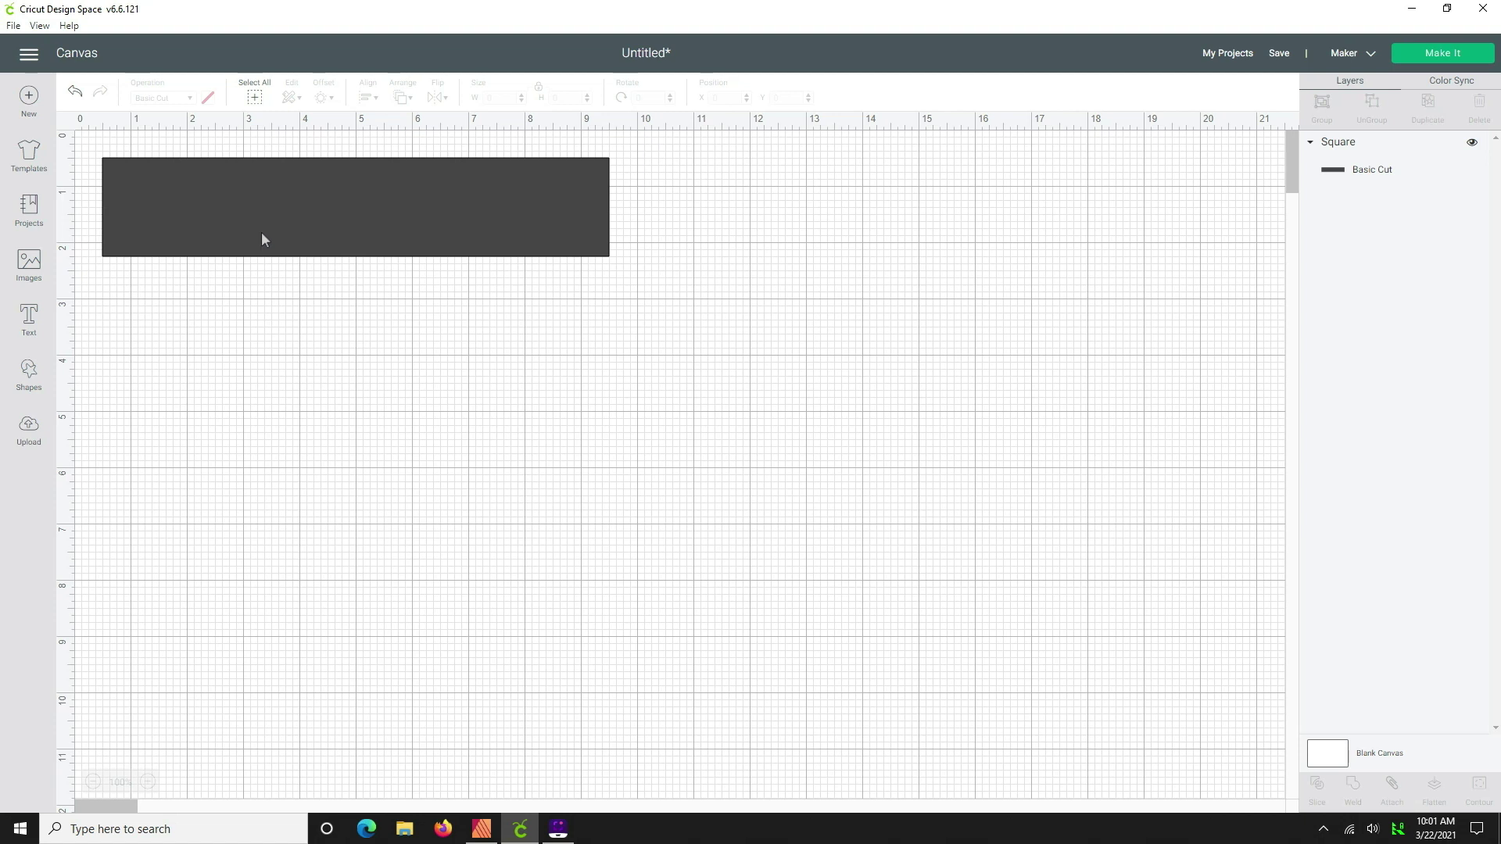
left_click(339, 232)
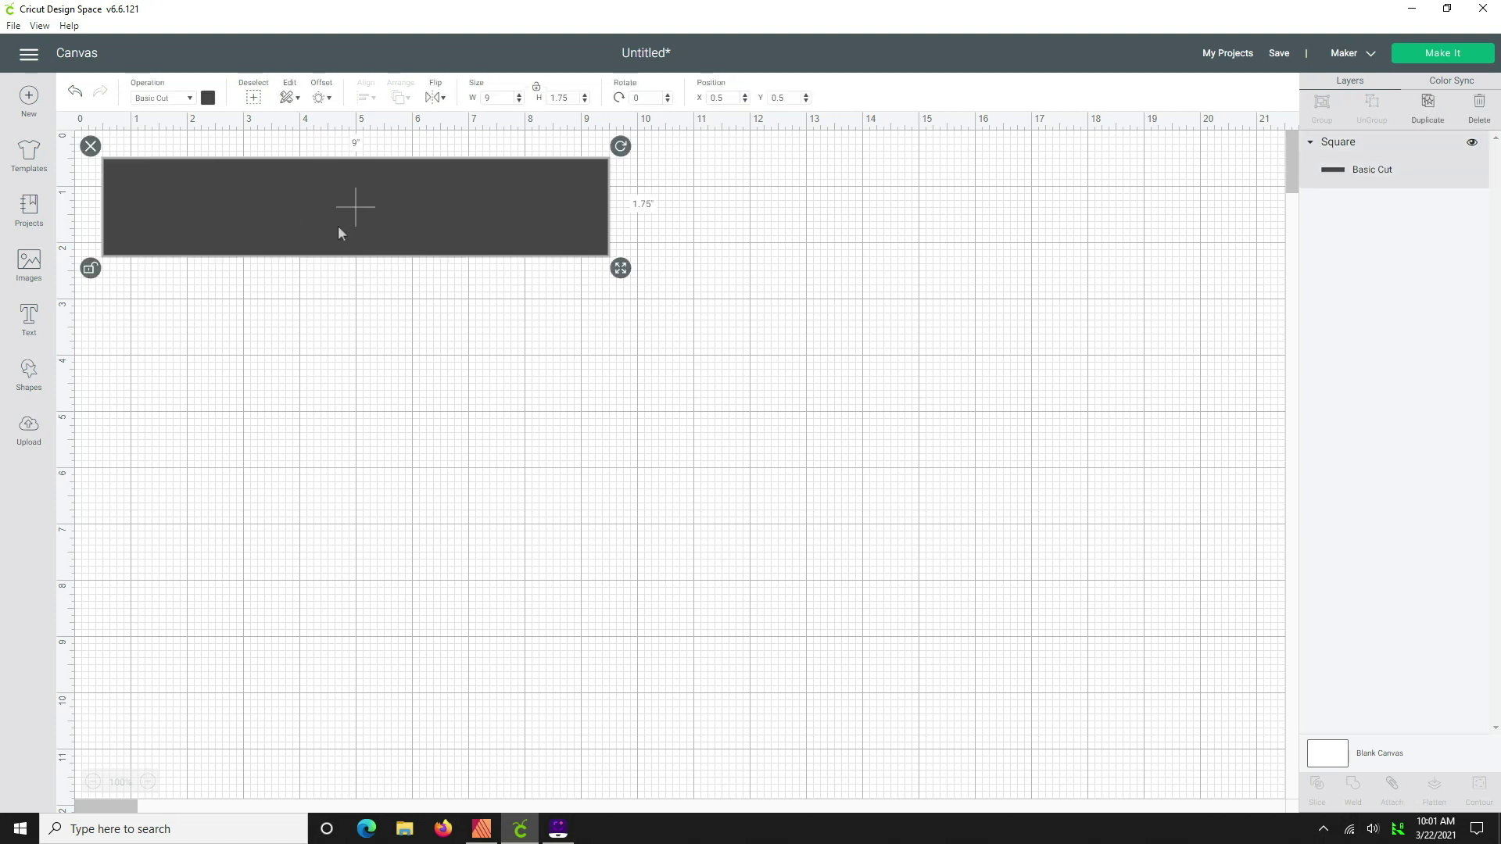
left_click_drag(306, 225, 311, 269)
key("ctrl+d")
left_click_drag(310, 199, 312, 373)
left_click_drag(321, 258, 369, 214)
Unlock the copy's proportions, resize it to 7 by 0.375 inches and reposition it
left_click(234, 387)
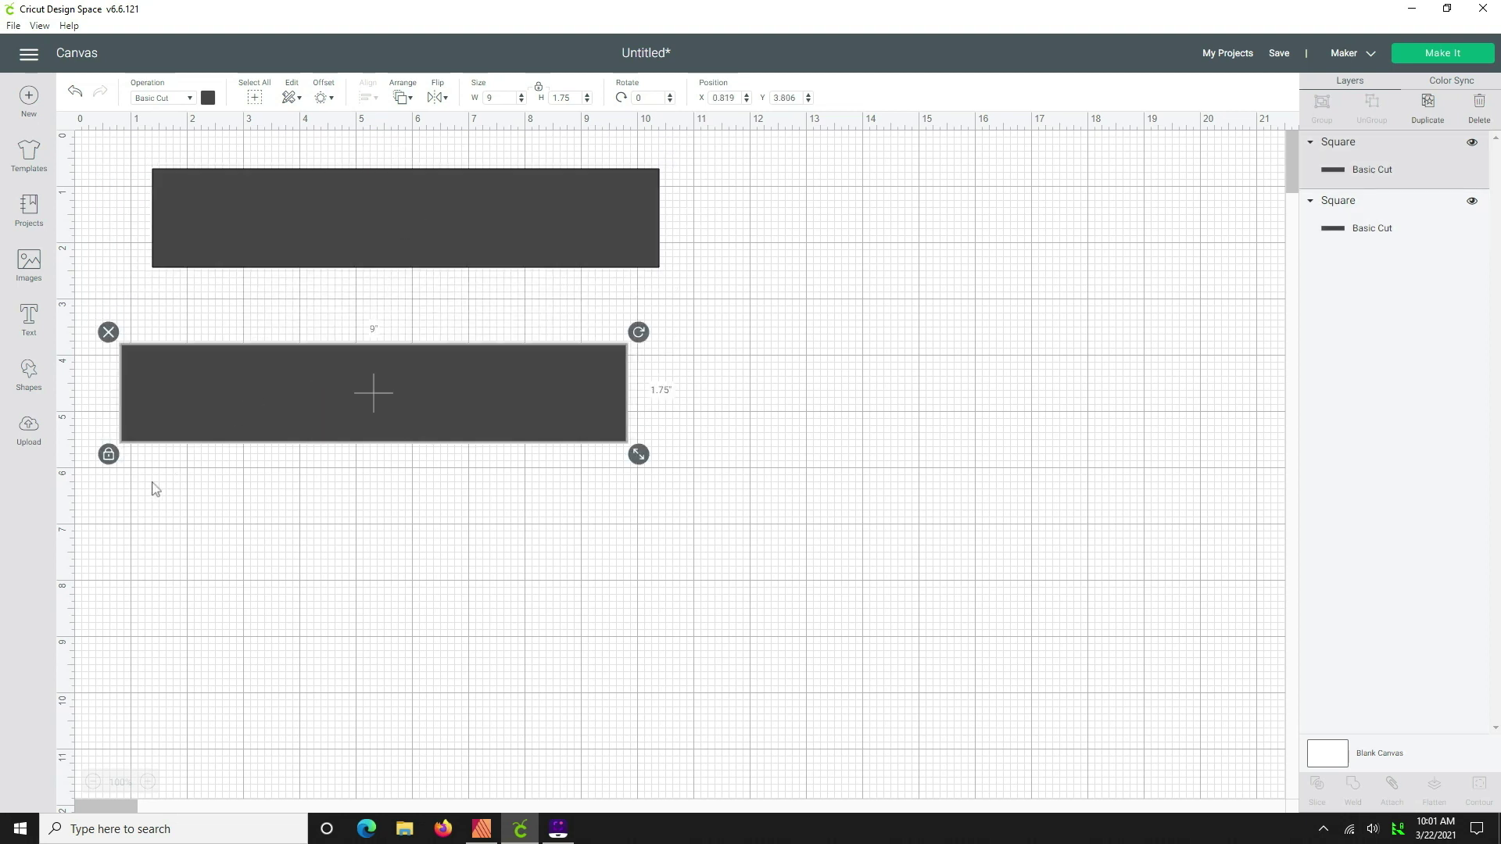
left_click(108, 455)
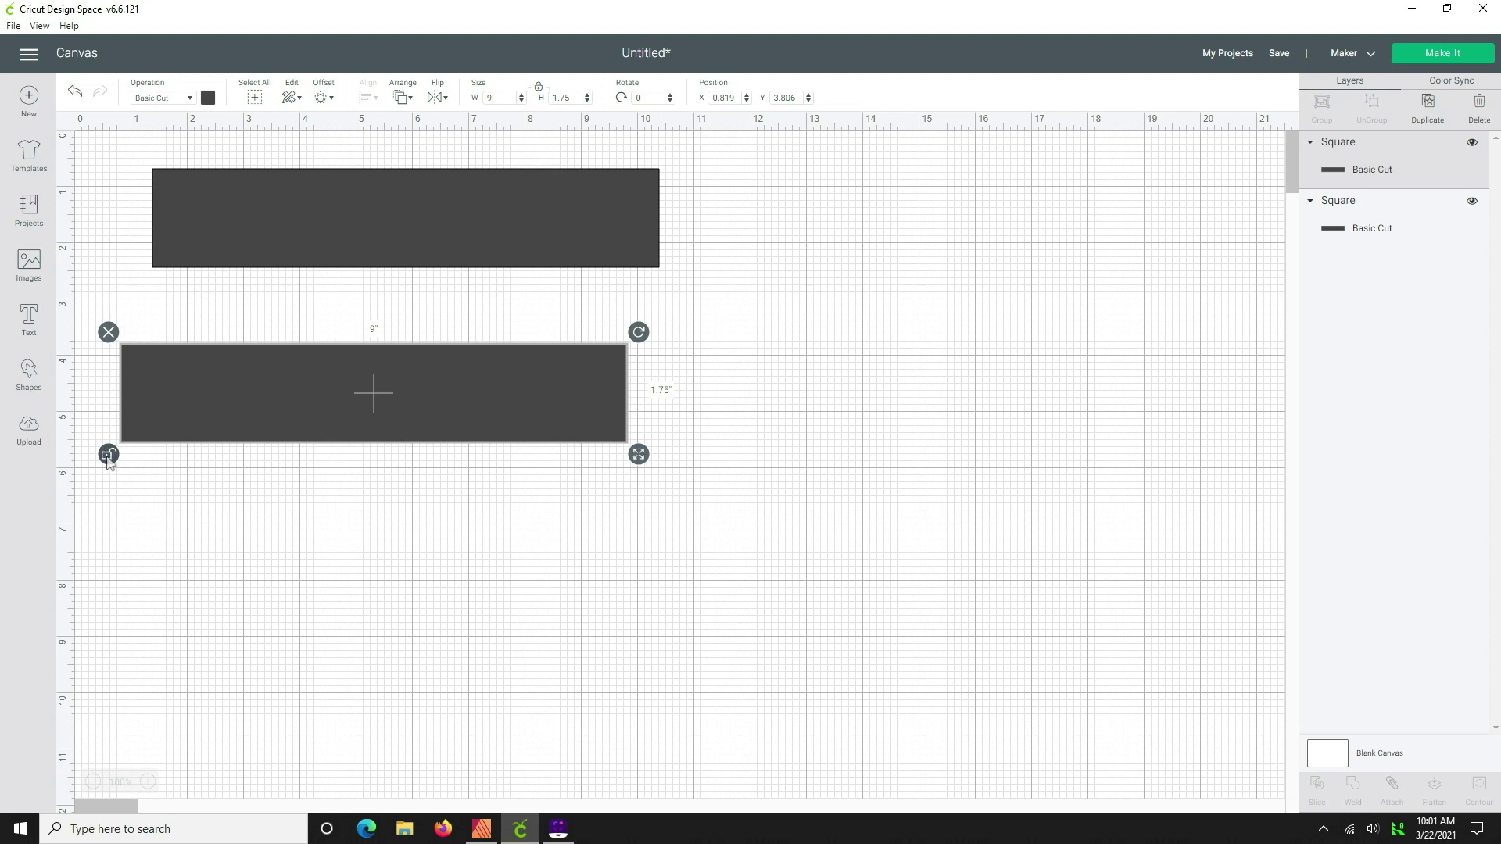
double_click(495, 98)
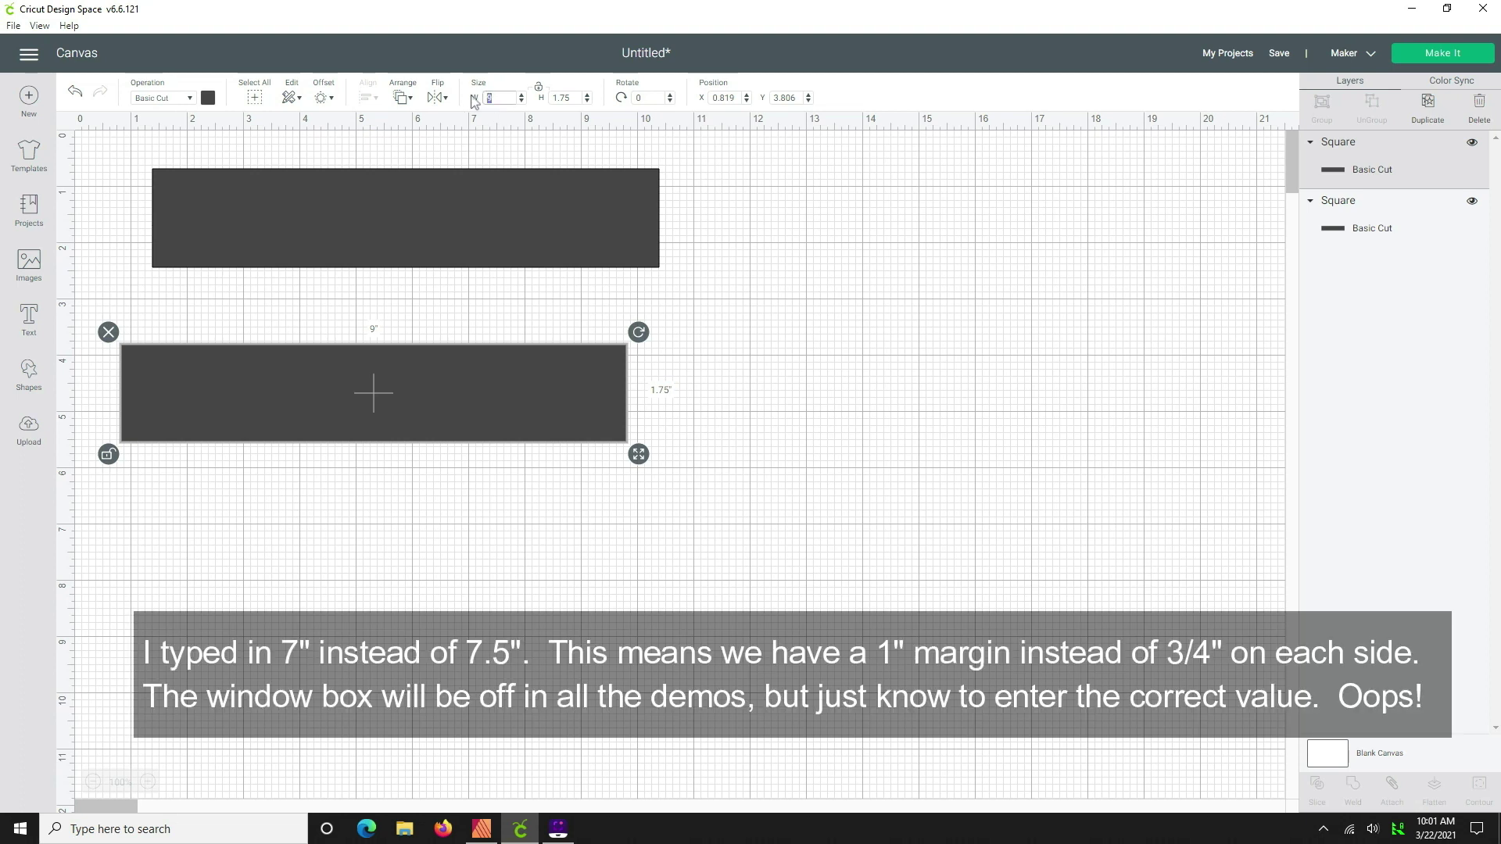
type("7")
key("Tab")
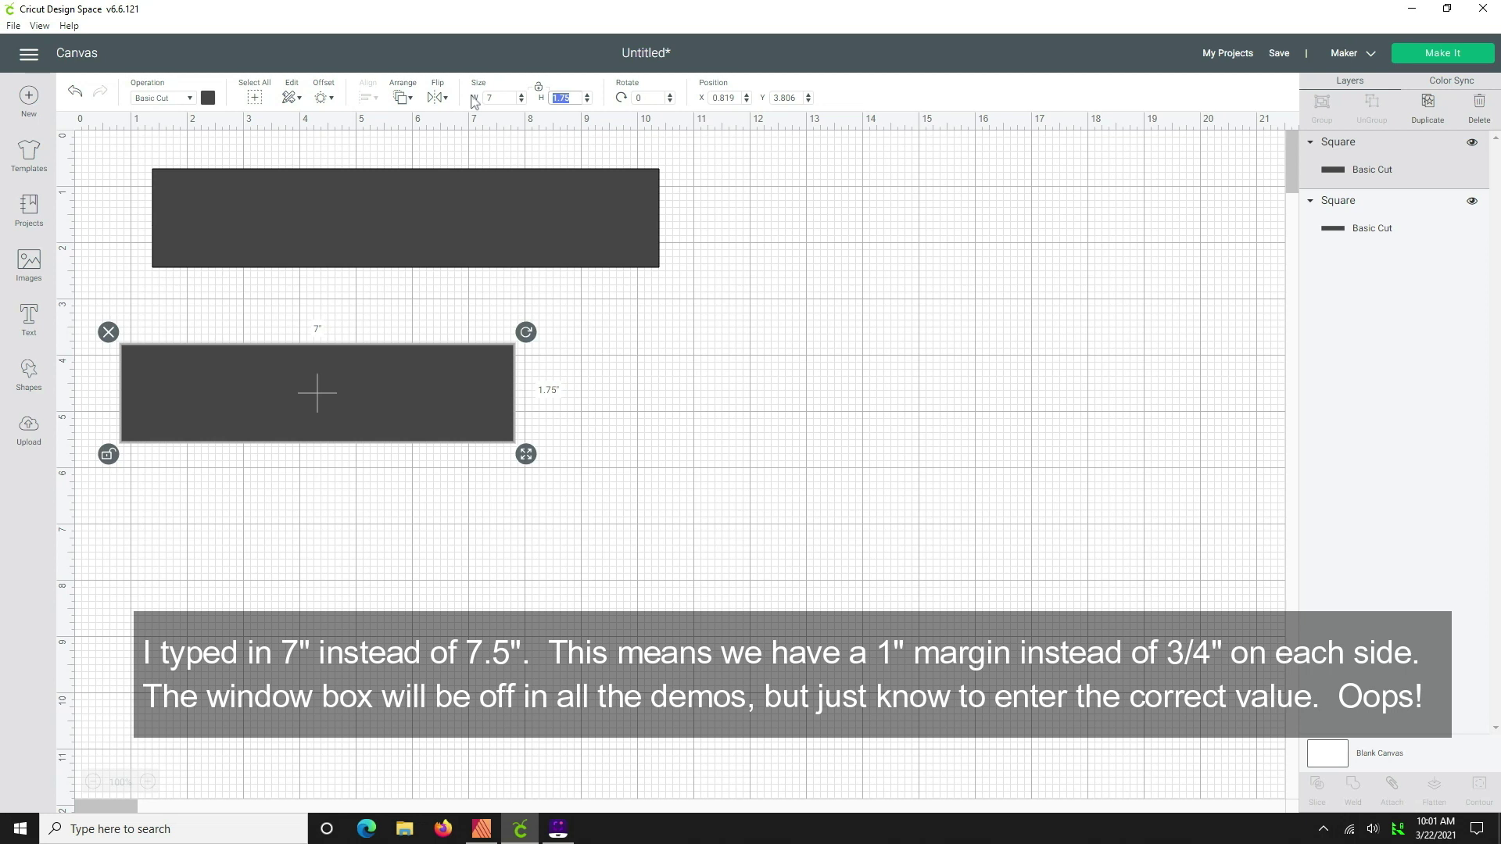
type("0.375")
key("Return")
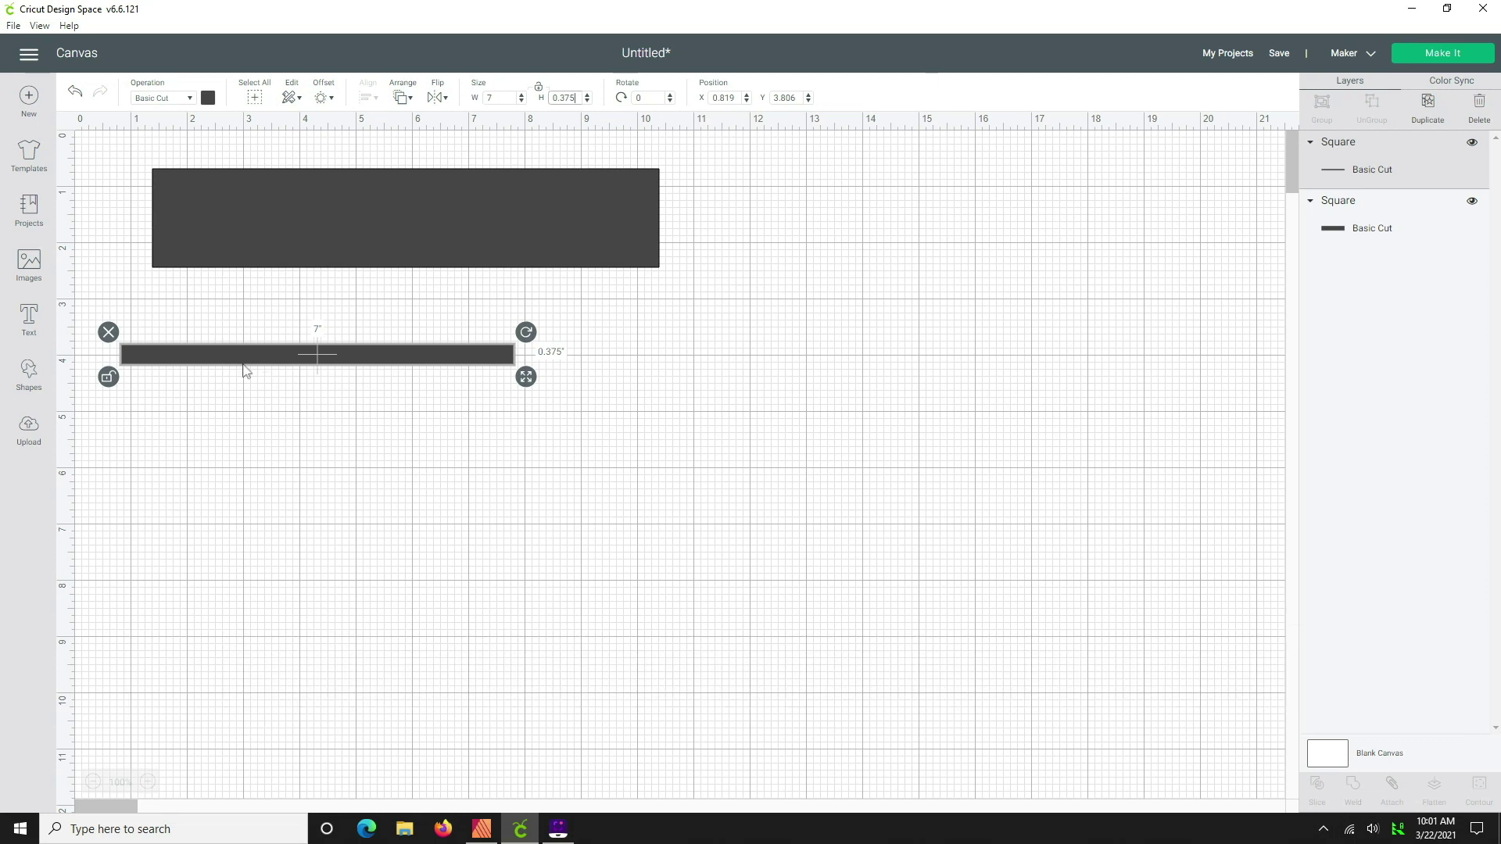
left_click_drag(272, 381, 307, 389)
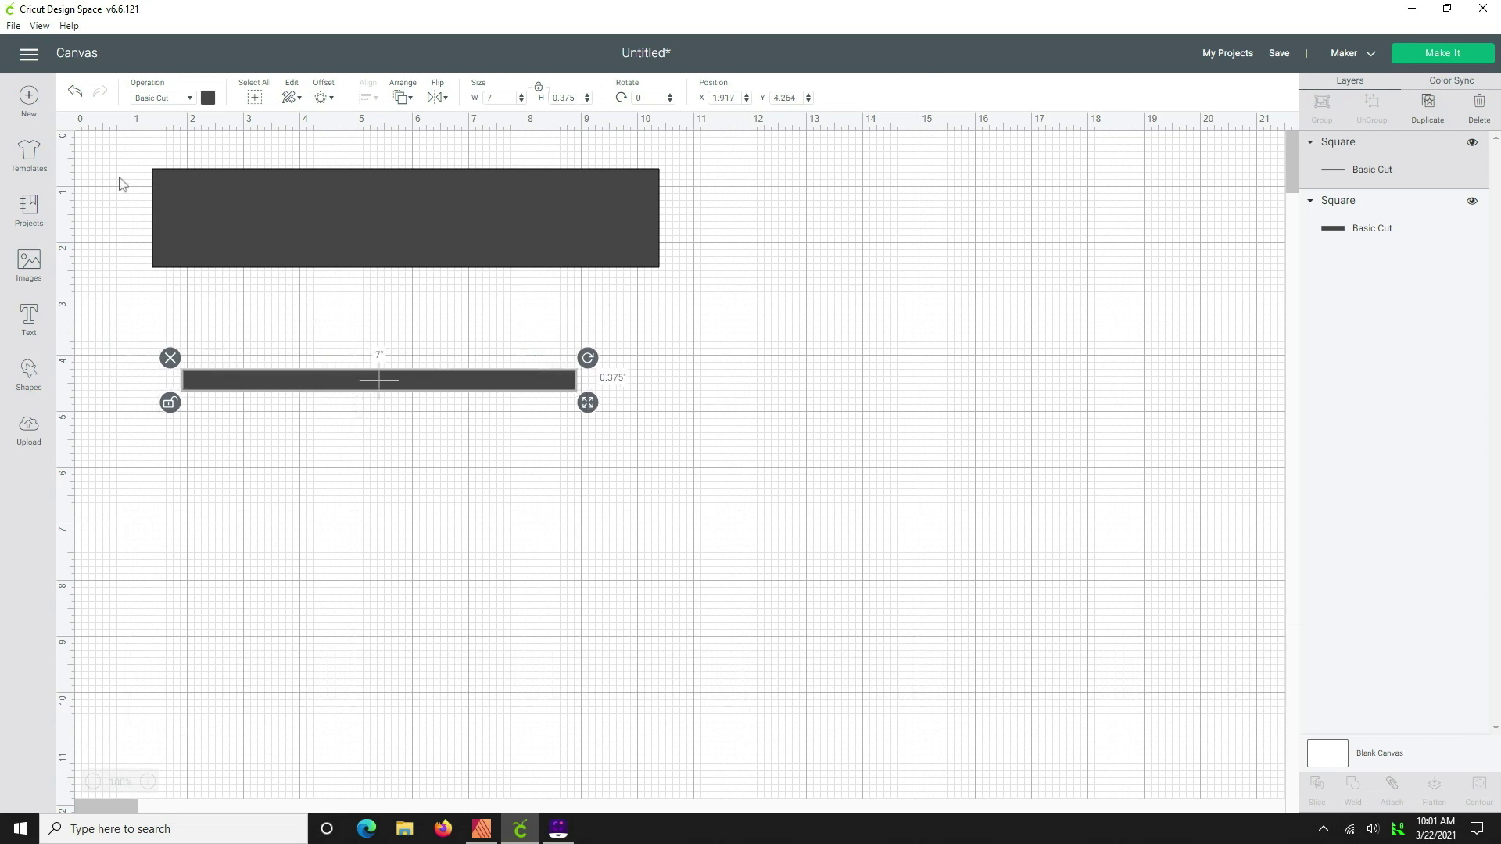
Colour the thin bar pink and drag it onto the dark rectangle
left_click(207, 97)
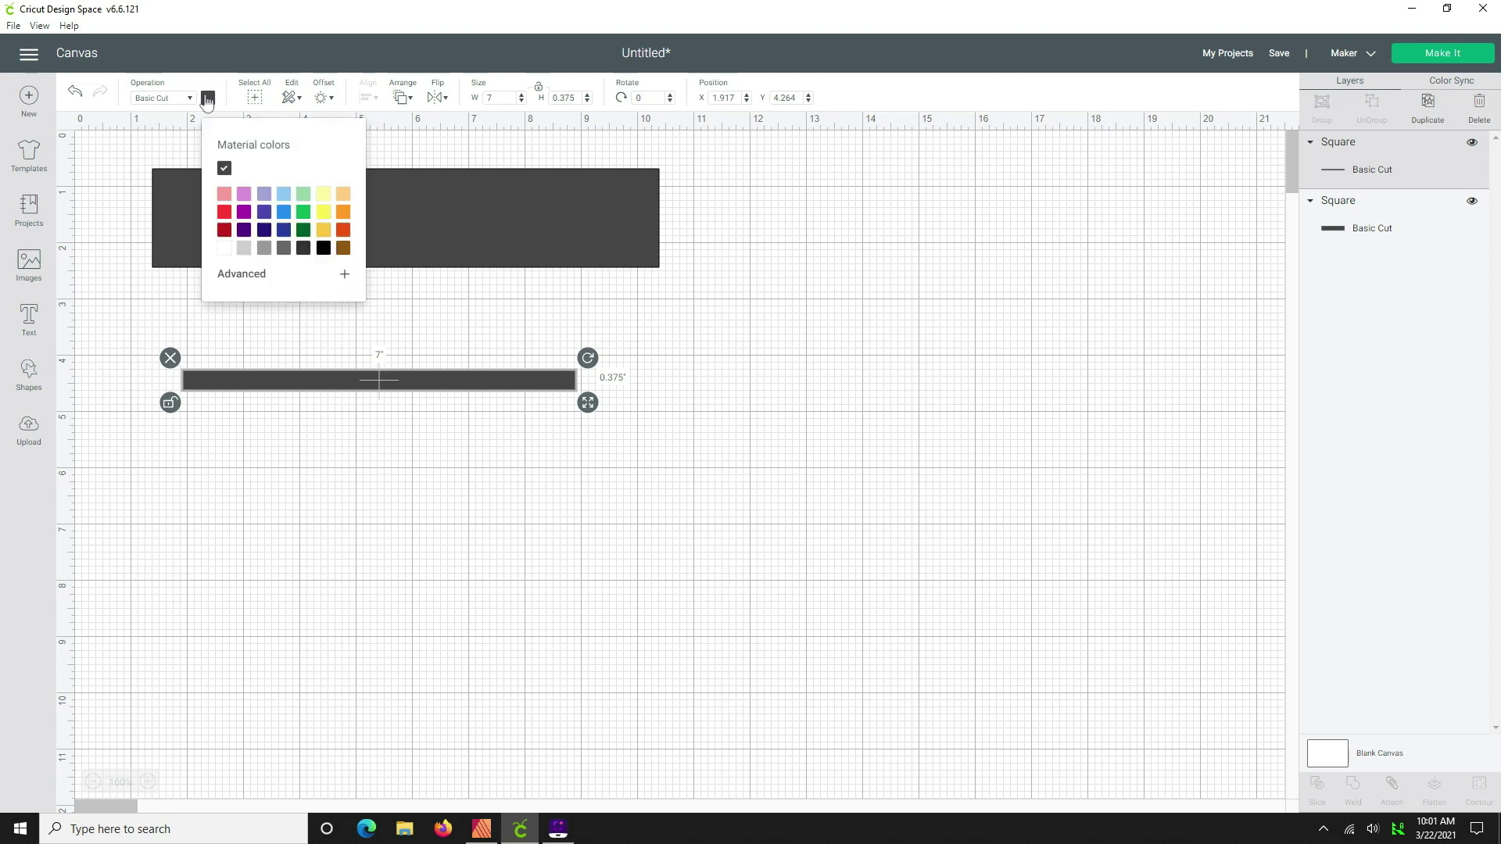
left_click(243, 194)
left_click(376, 472)
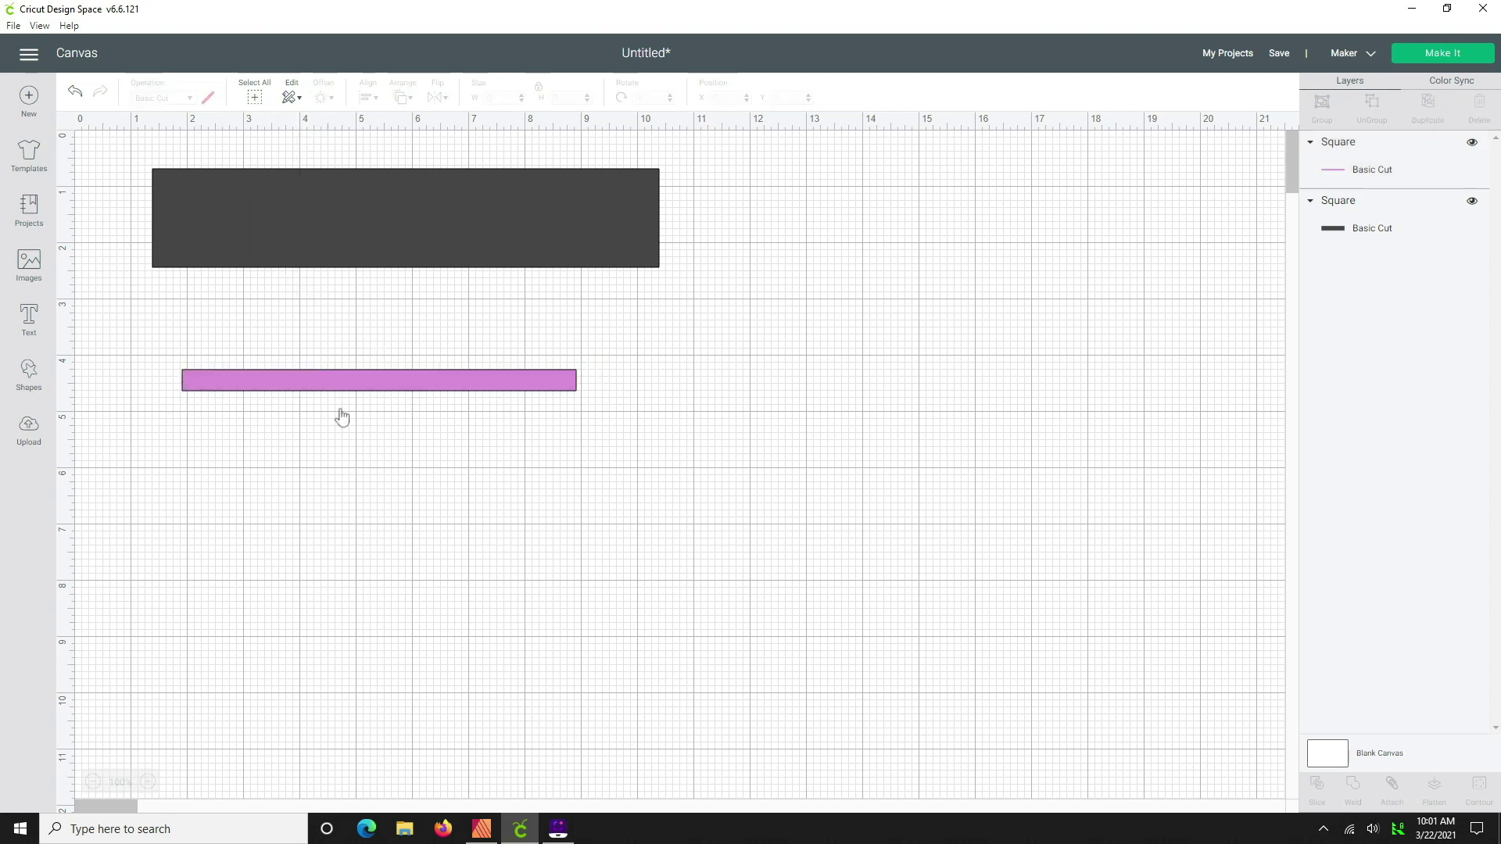
left_click(317, 383)
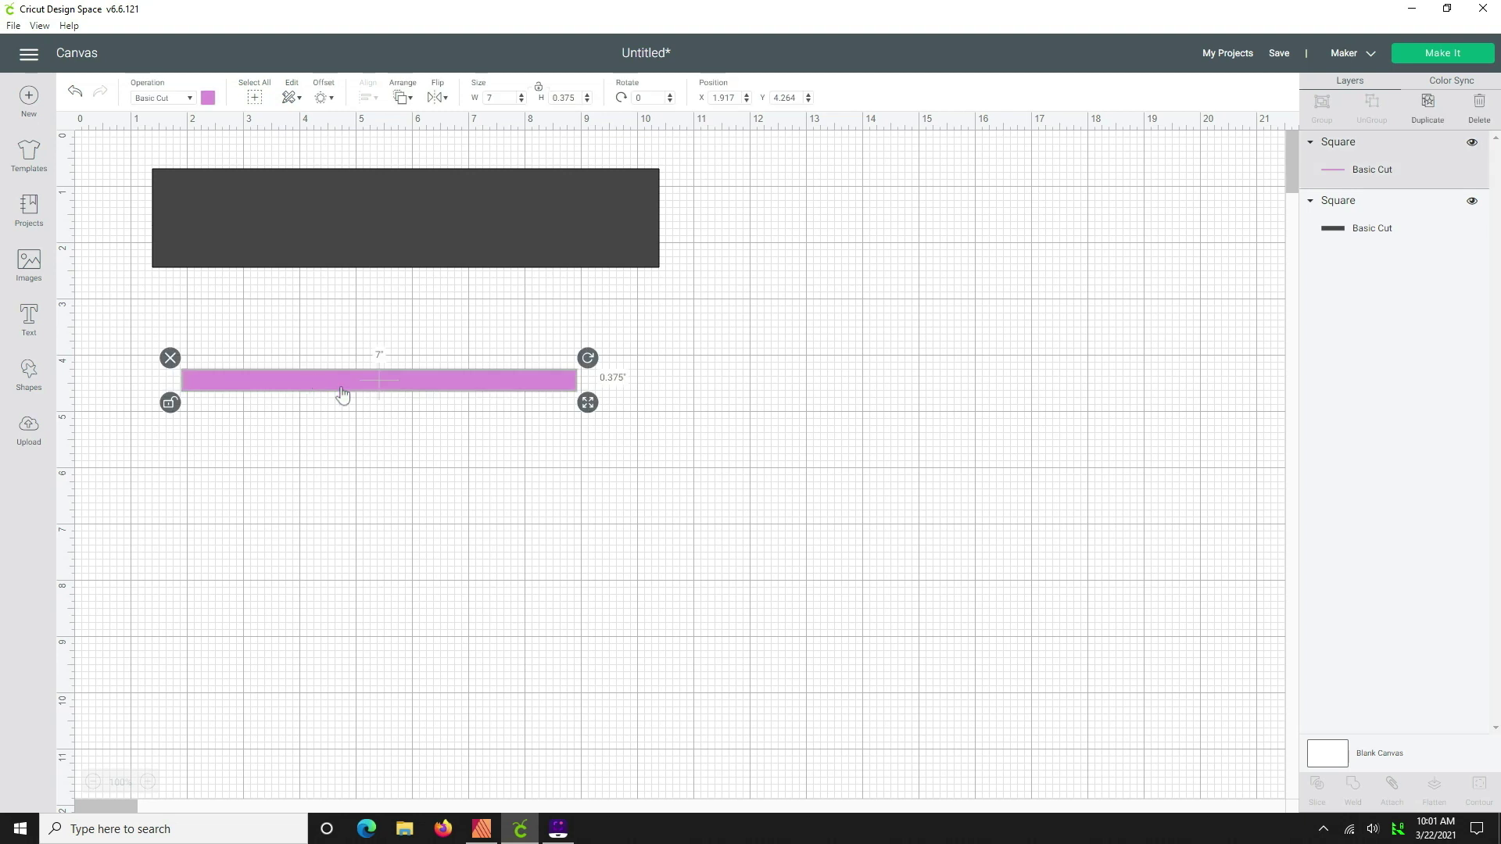
left_click_drag(338, 391, 361, 219)
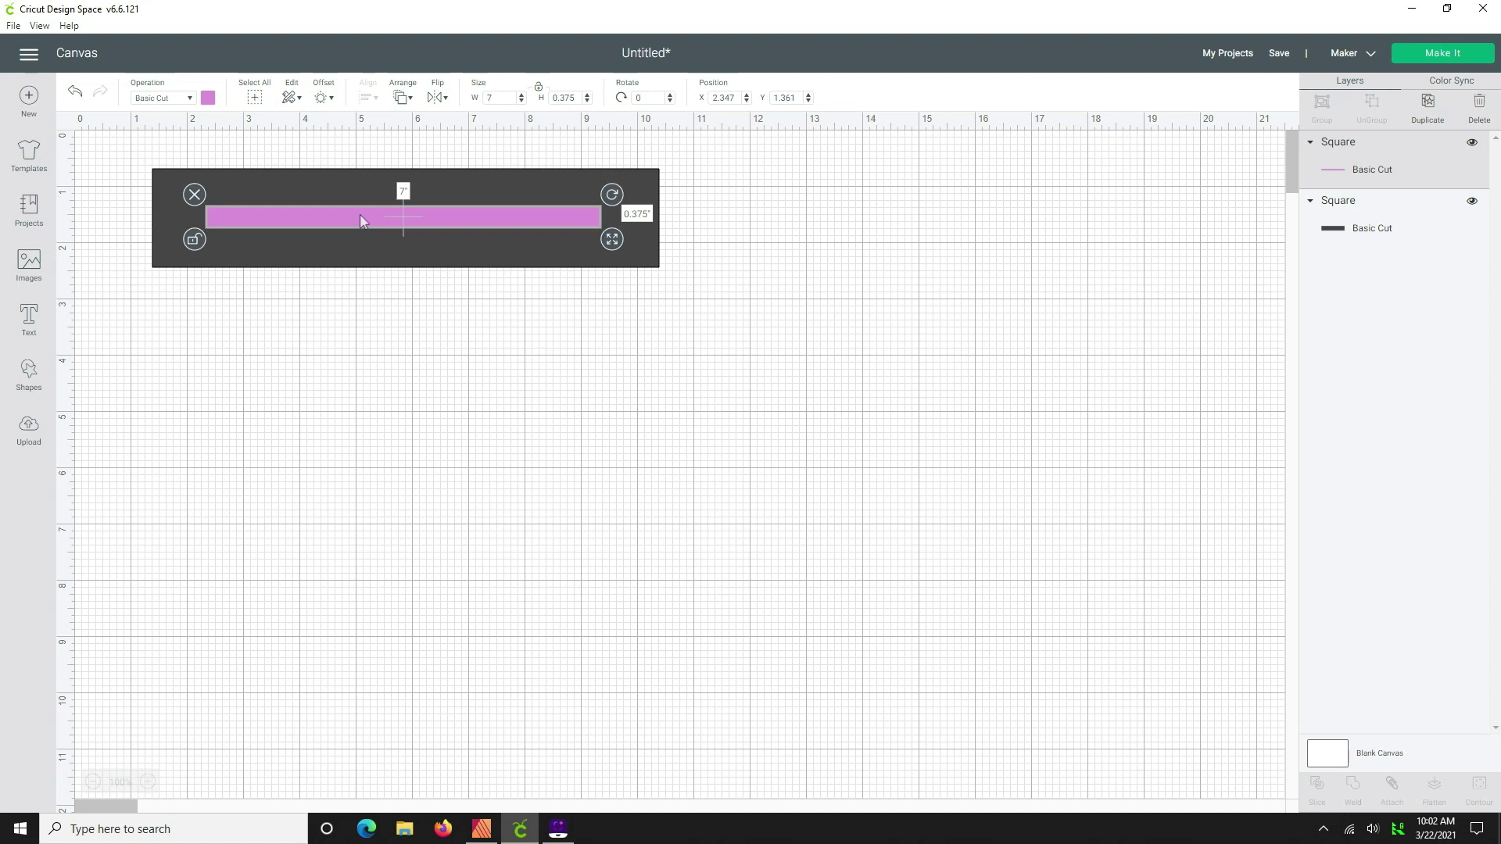
Center the pink bar horizontally and vertically on the dark rectangle
left_click(311, 187)
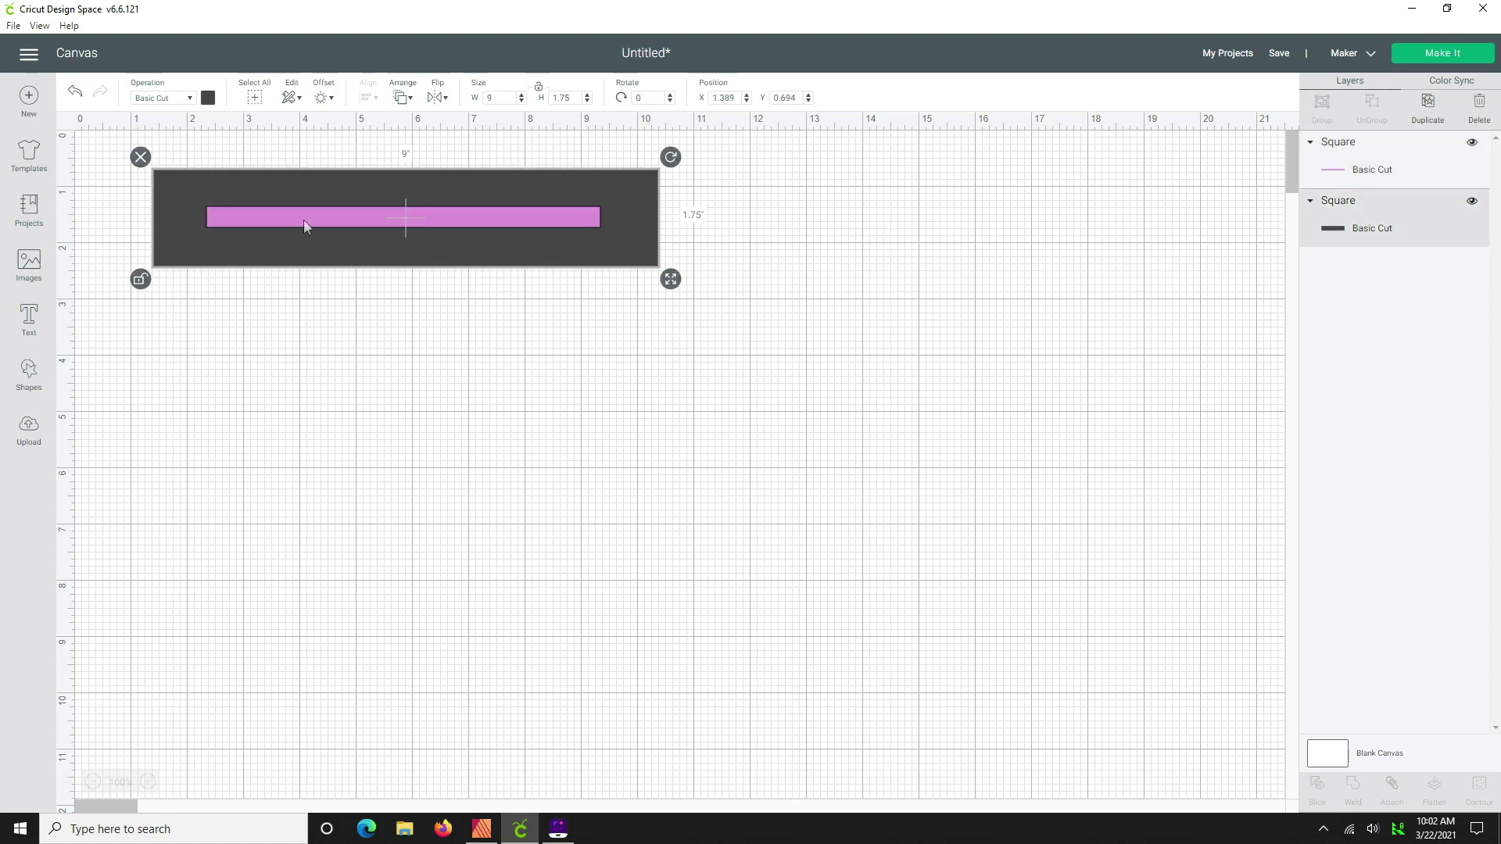
left_click(304, 222, "shift")
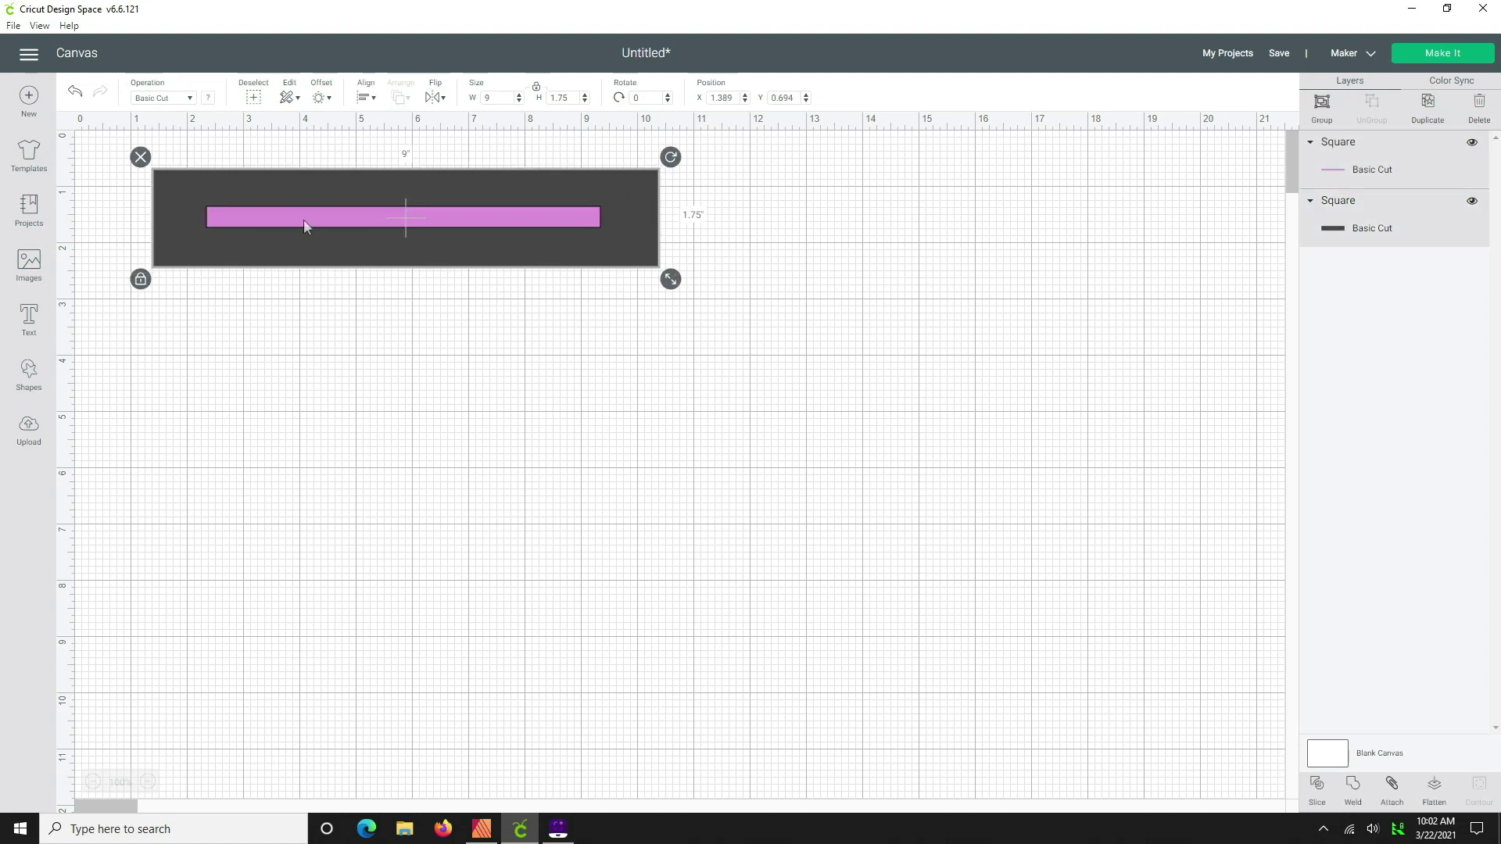
left_click(371, 100)
left_click(422, 168)
left_click(371, 100)
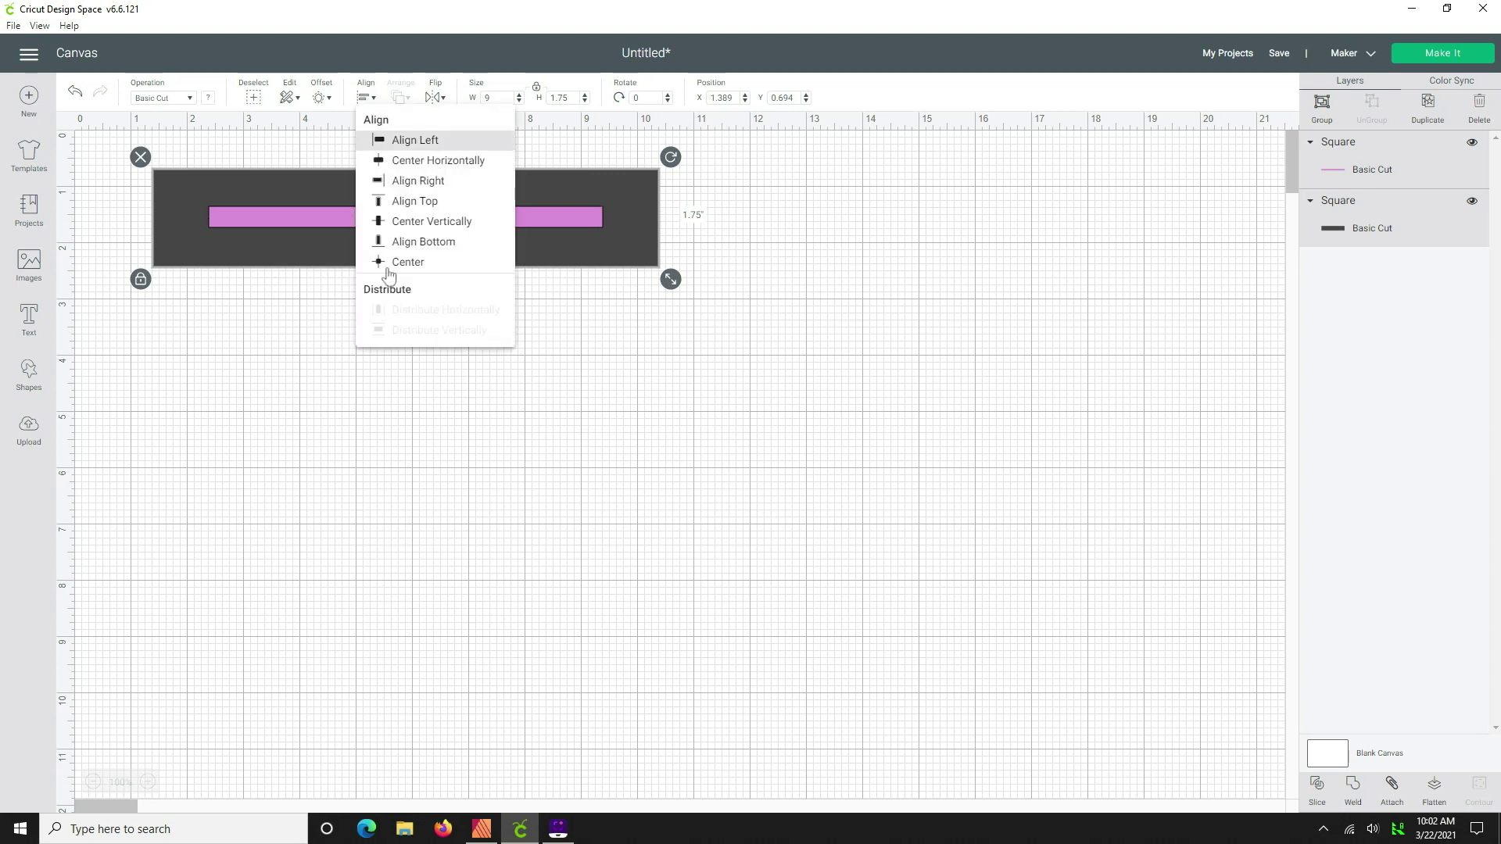
left_click(459, 222)
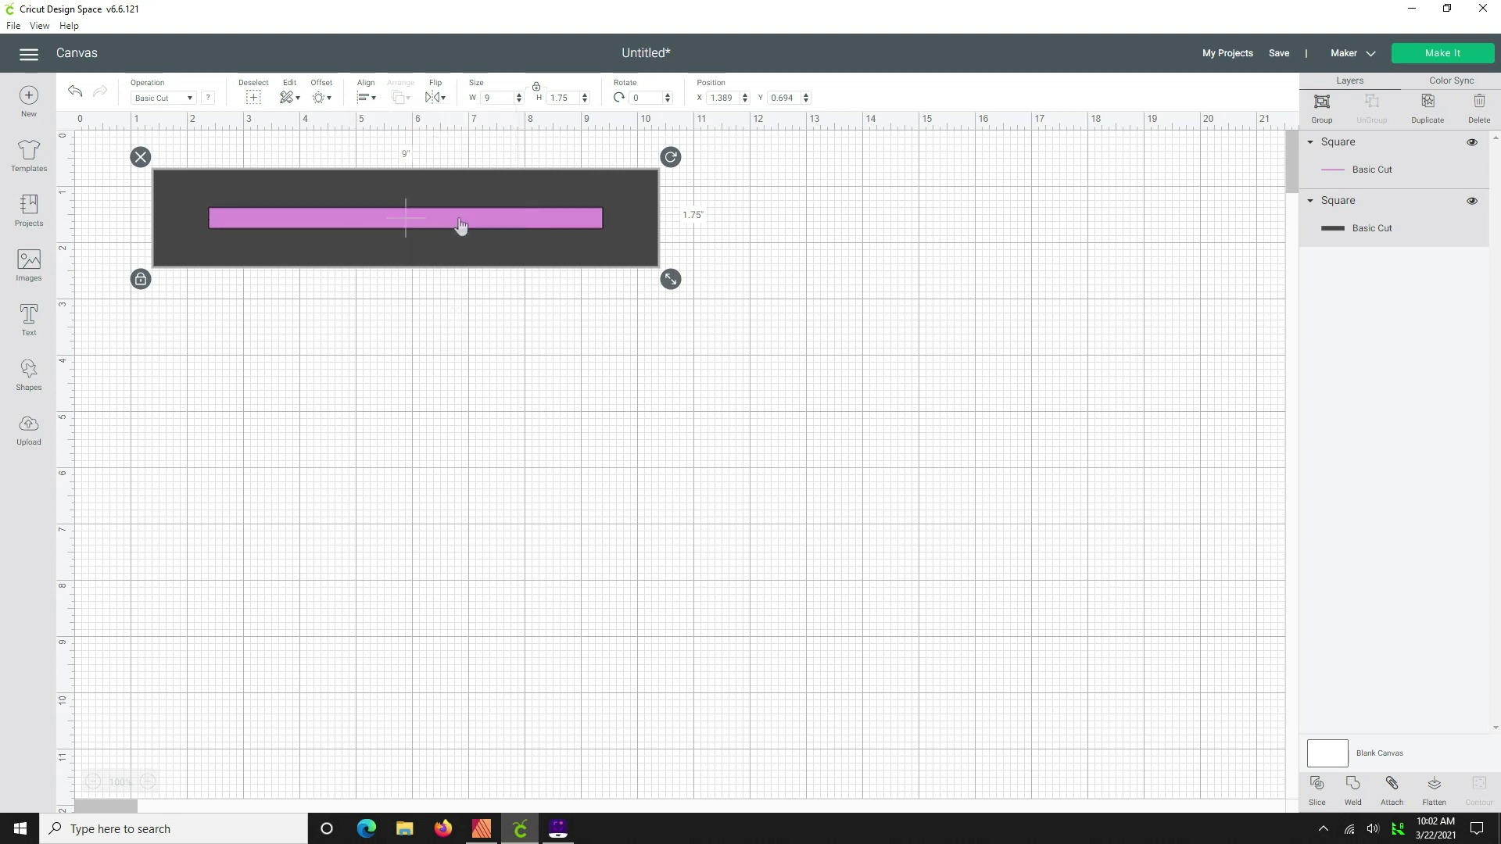
left_click(414, 420)
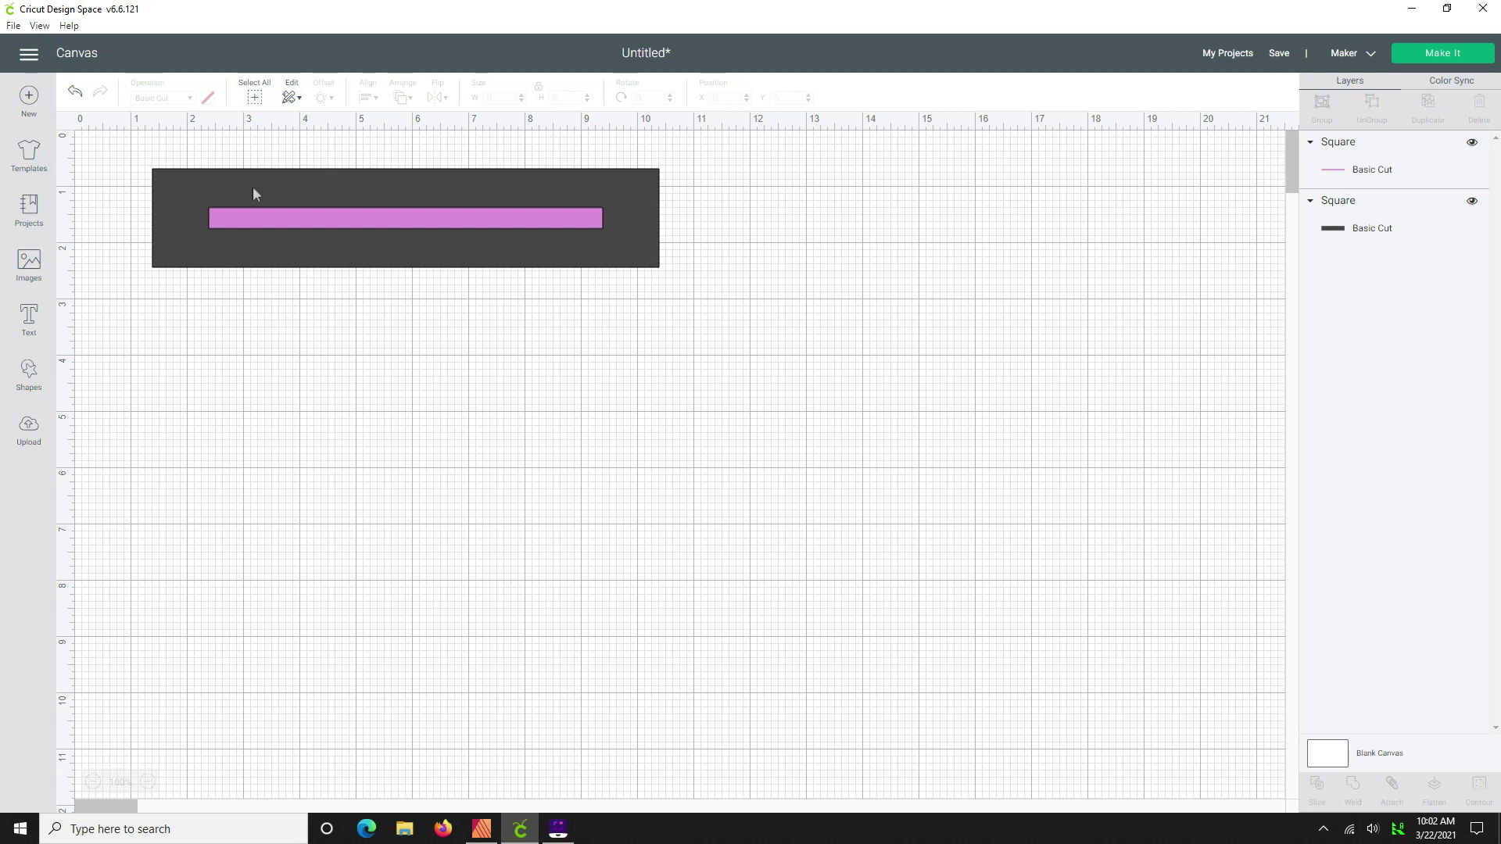
Slice the pink bar out of the dark rectangle and pull the pink piece aside
left_click(233, 183)
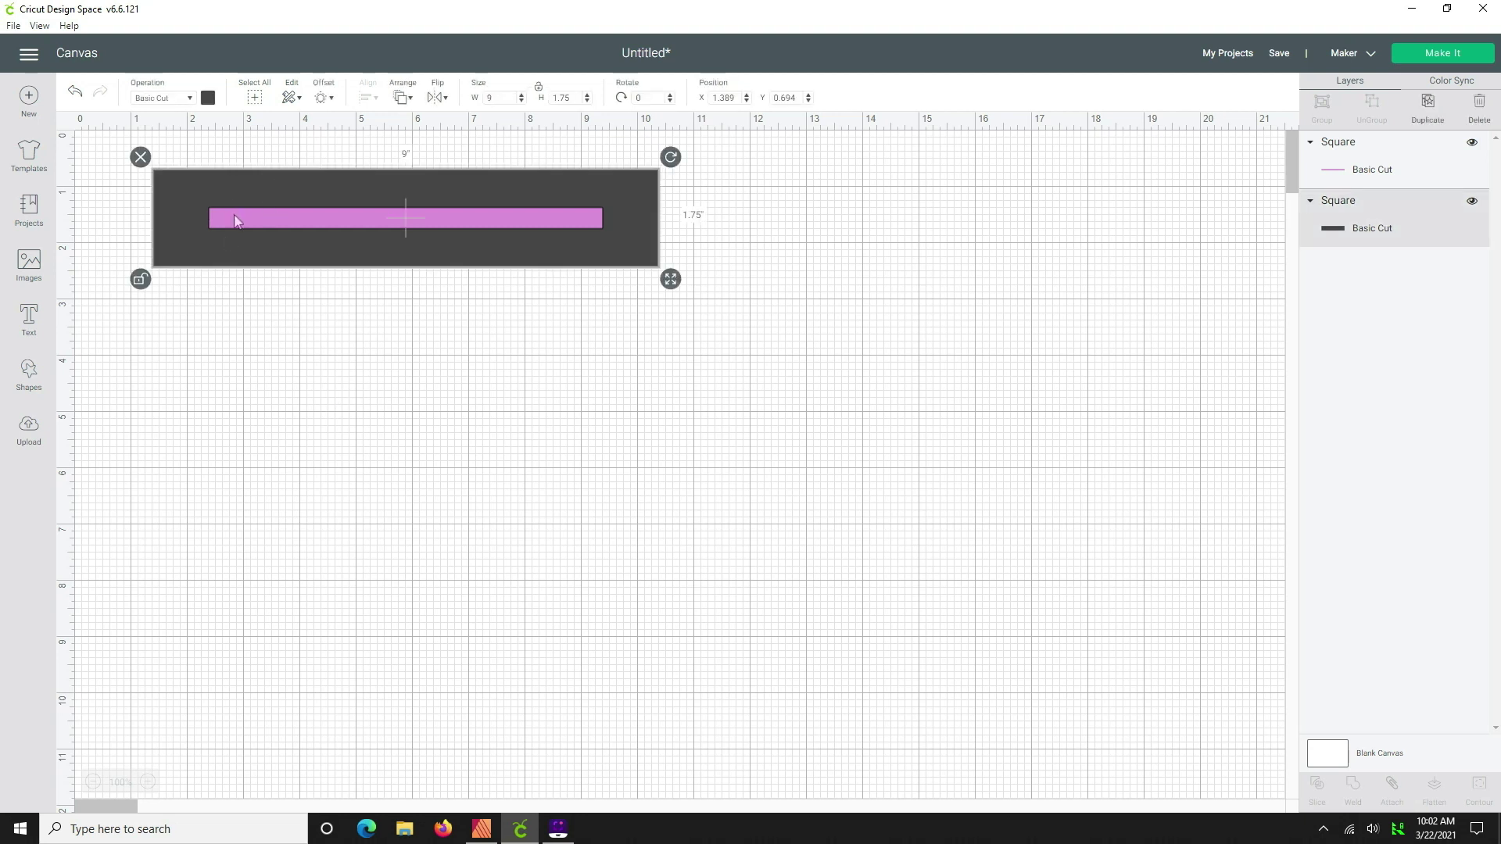
left_click(236, 219, "shift")
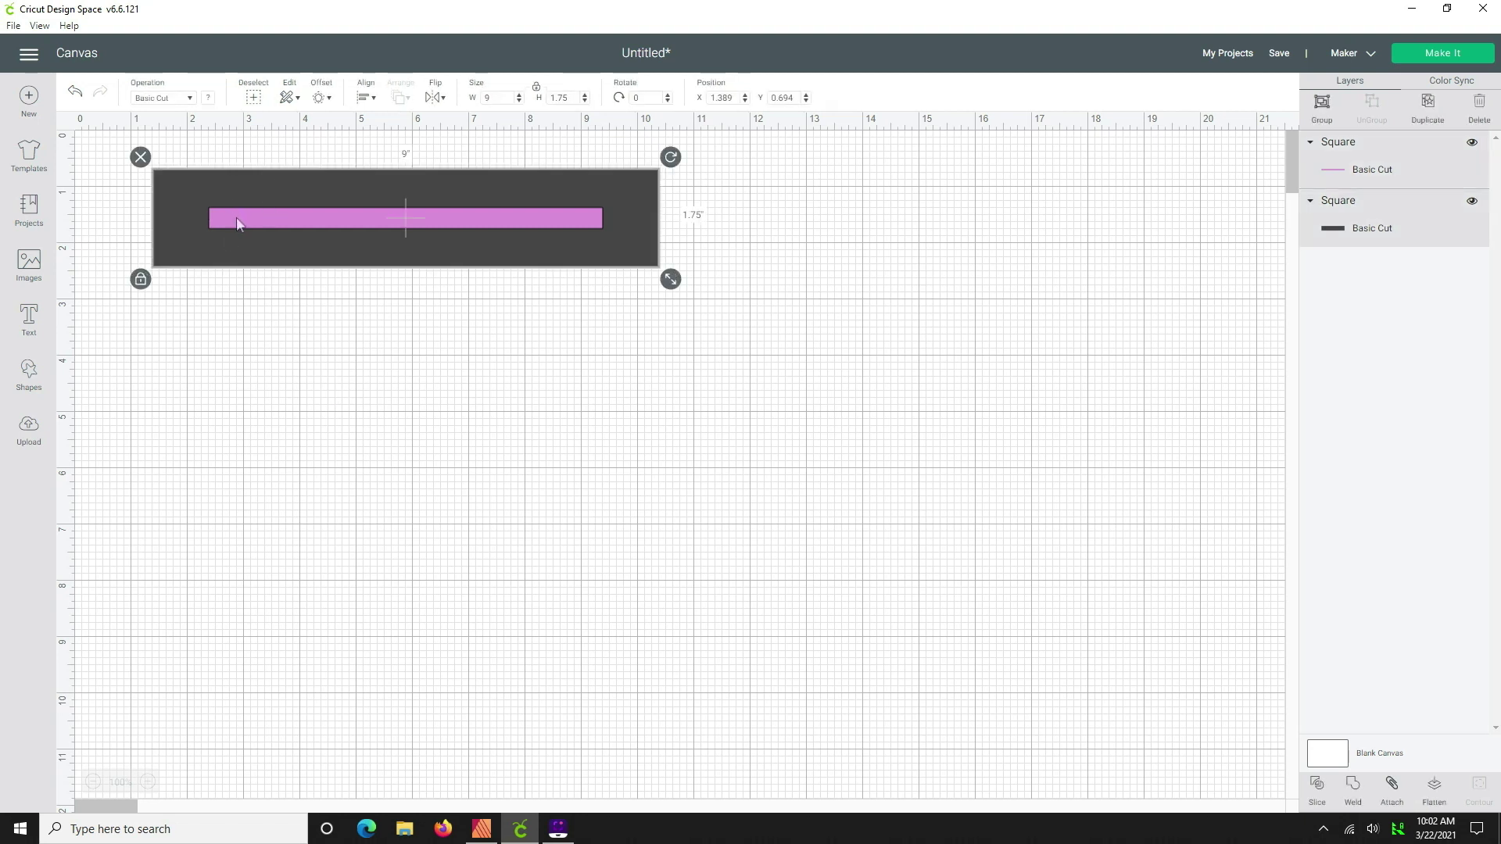
left_click(1316, 793)
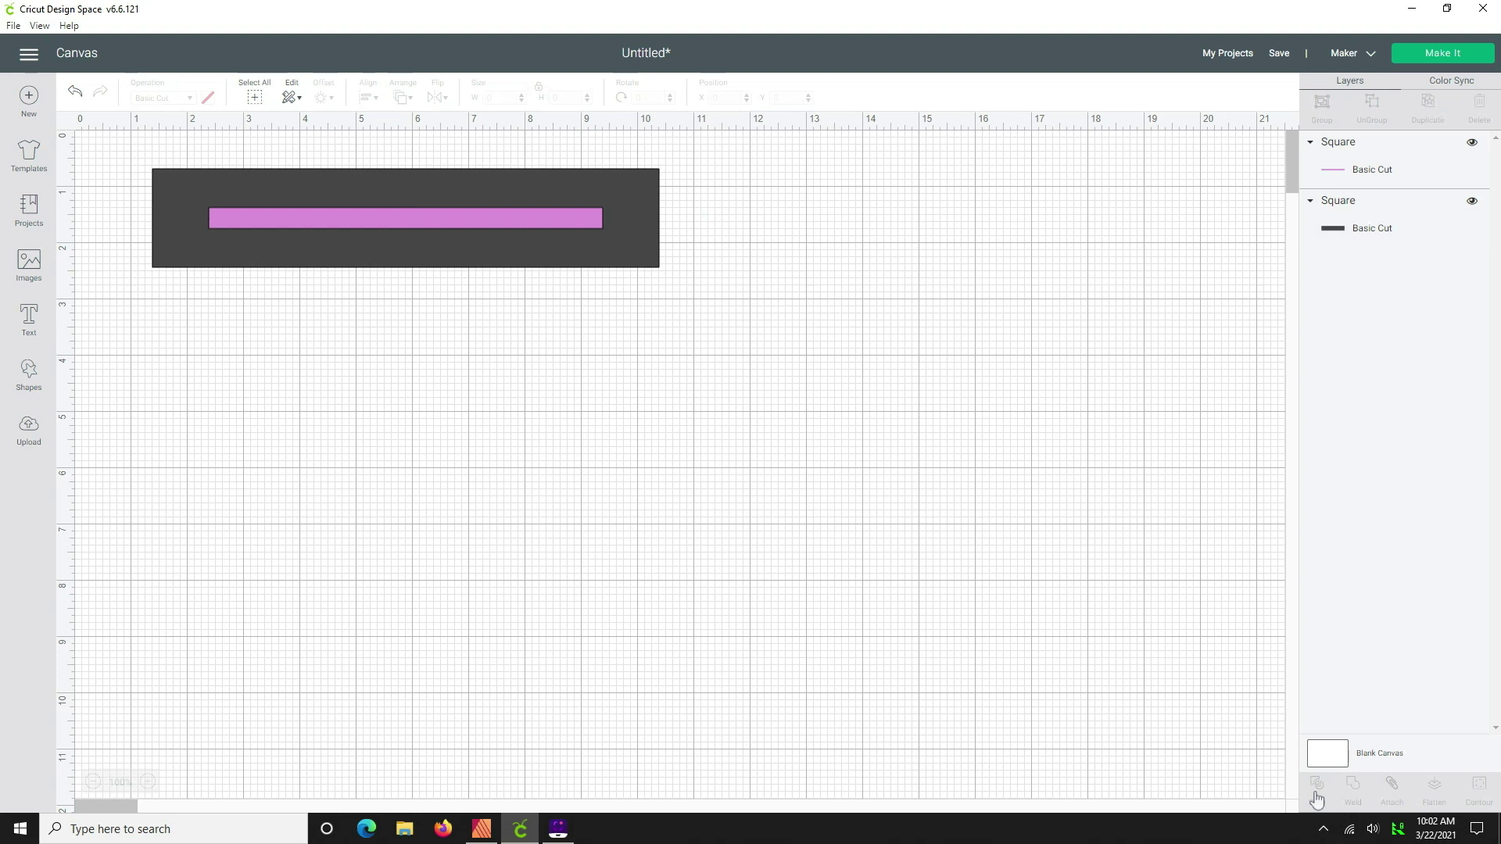
left_click(1316, 796)
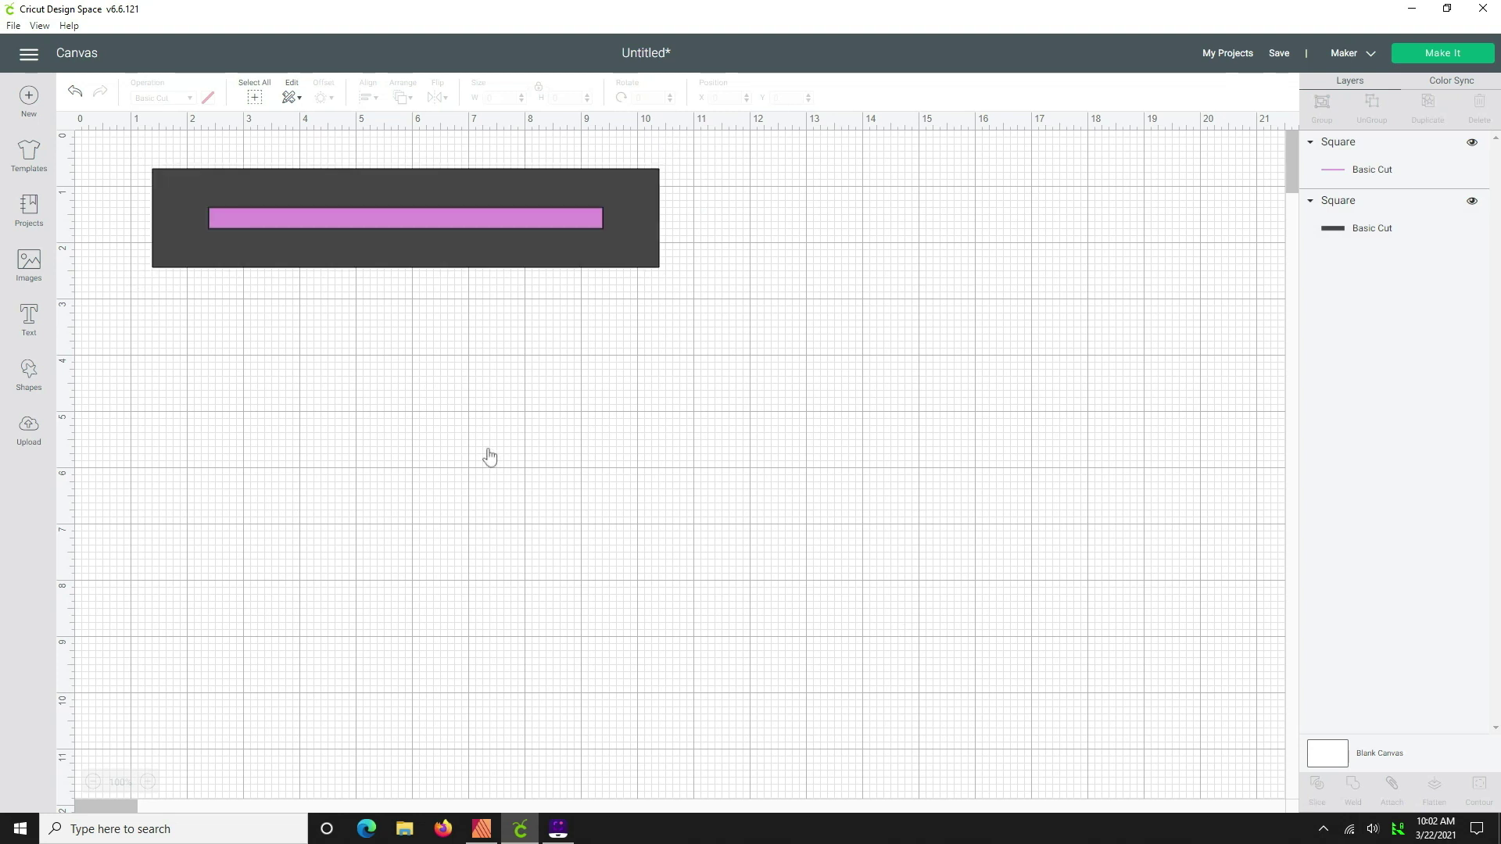
left_click(301, 224)
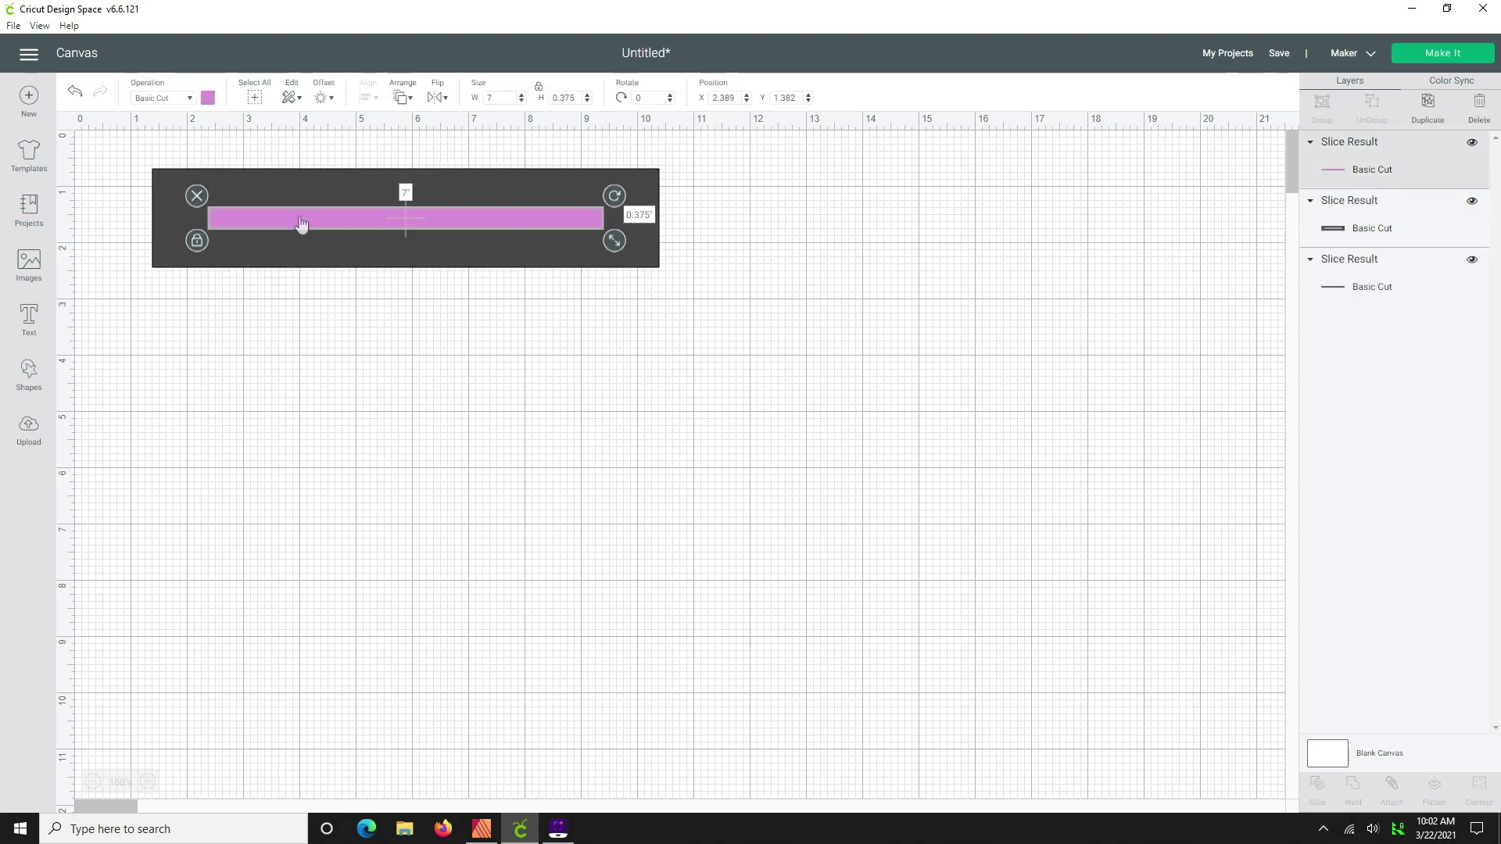
left_click_drag(301, 225, 915, 200)
Place the slotted dark panel top-left and park the thin dark bar under the pink bar
left_click(216, 219)
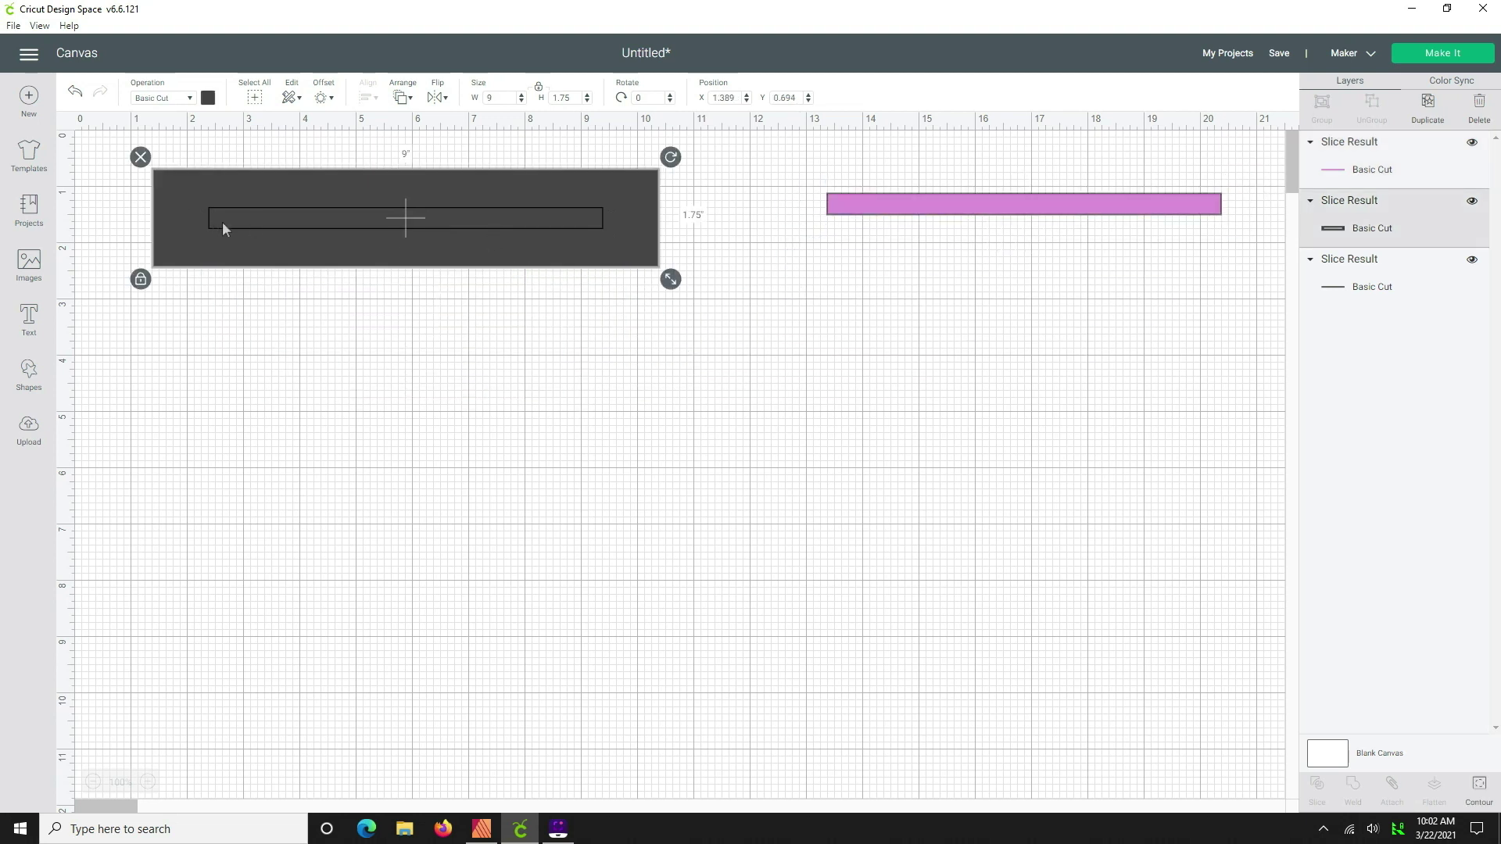
left_click(223, 224)
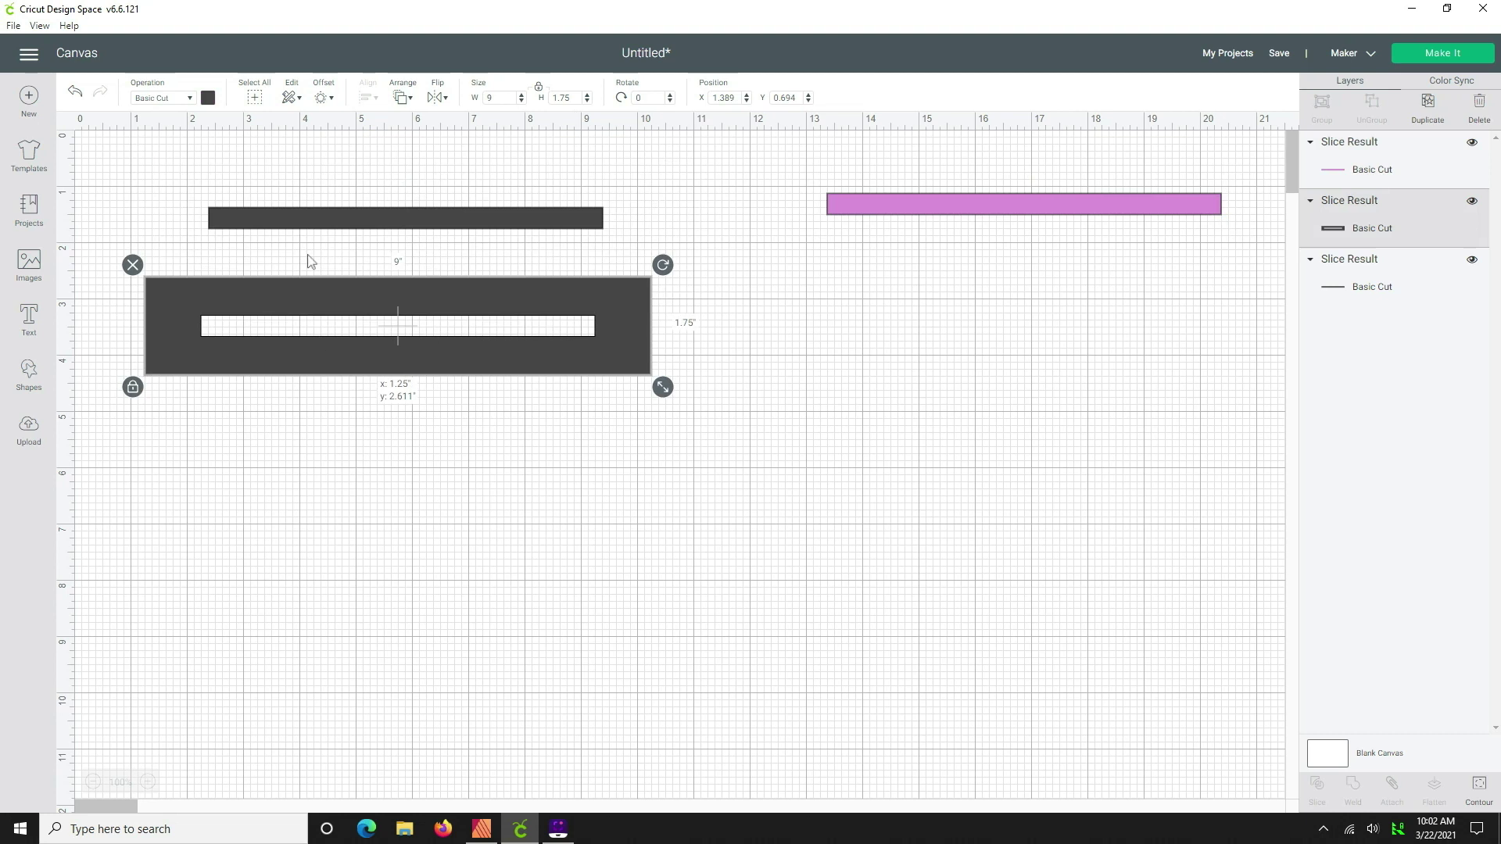
left_click_drag(317, 225, 626, 277)
left_click_drag(231, 330, 160, 436)
left_click_drag(550, 273, 890, 250)
left_click_drag(283, 389, 327, 205)
left_click(655, 423)
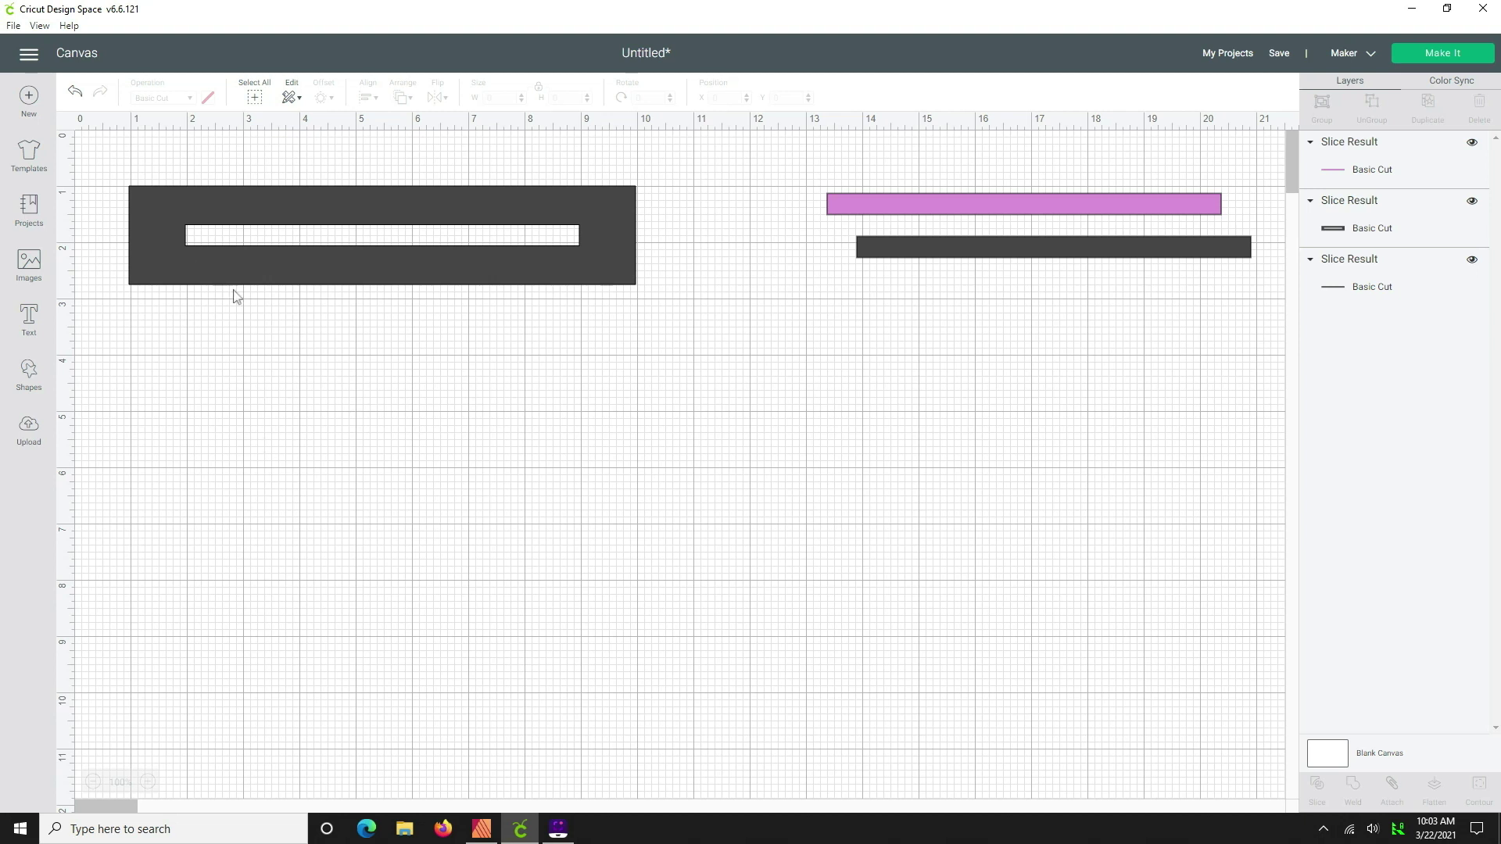
left_click_drag(242, 200, 244, 207)
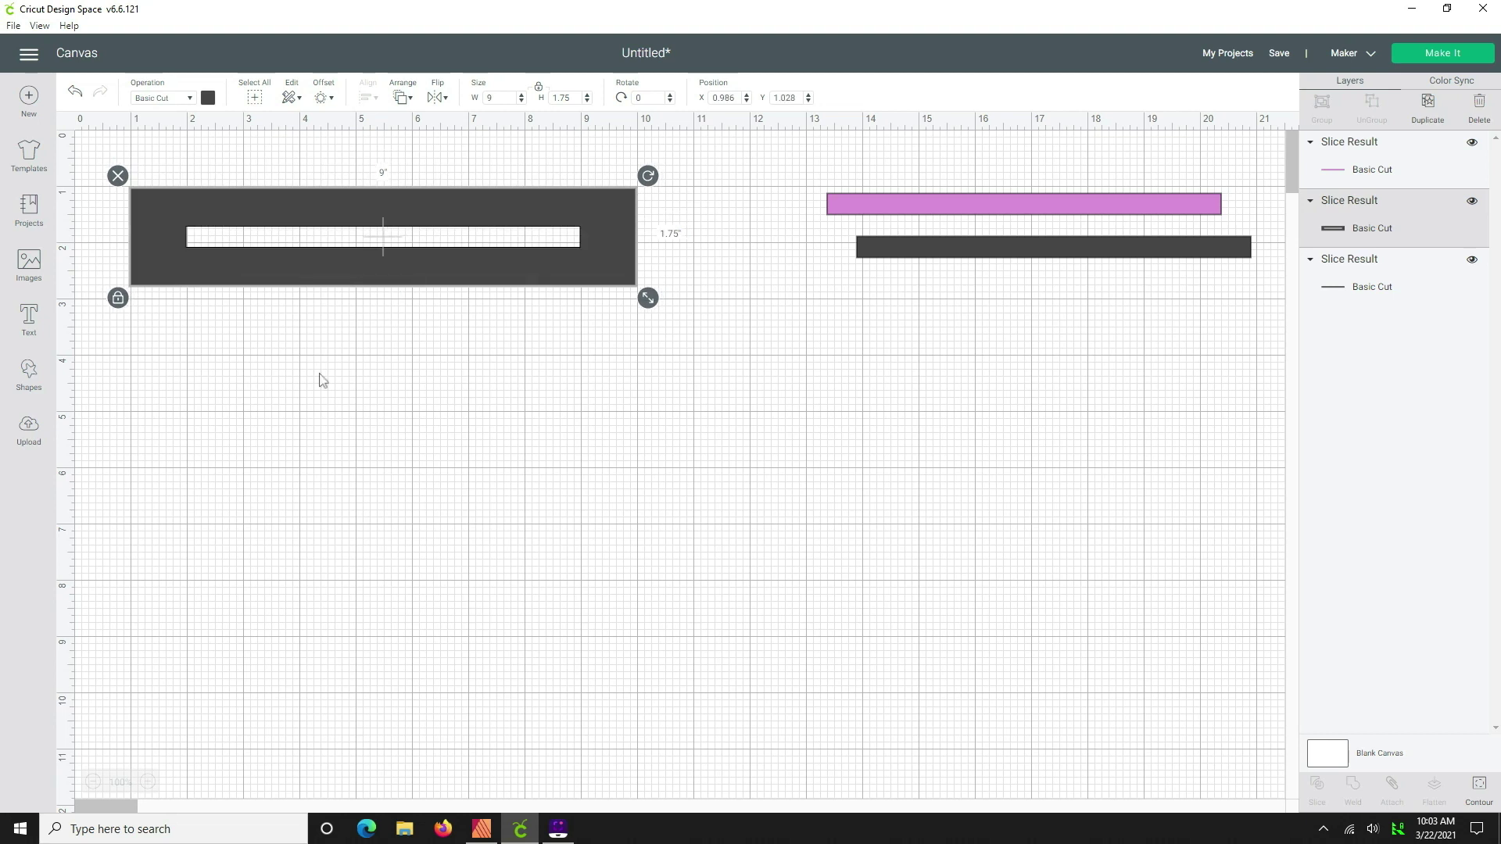
left_click(254, 420)
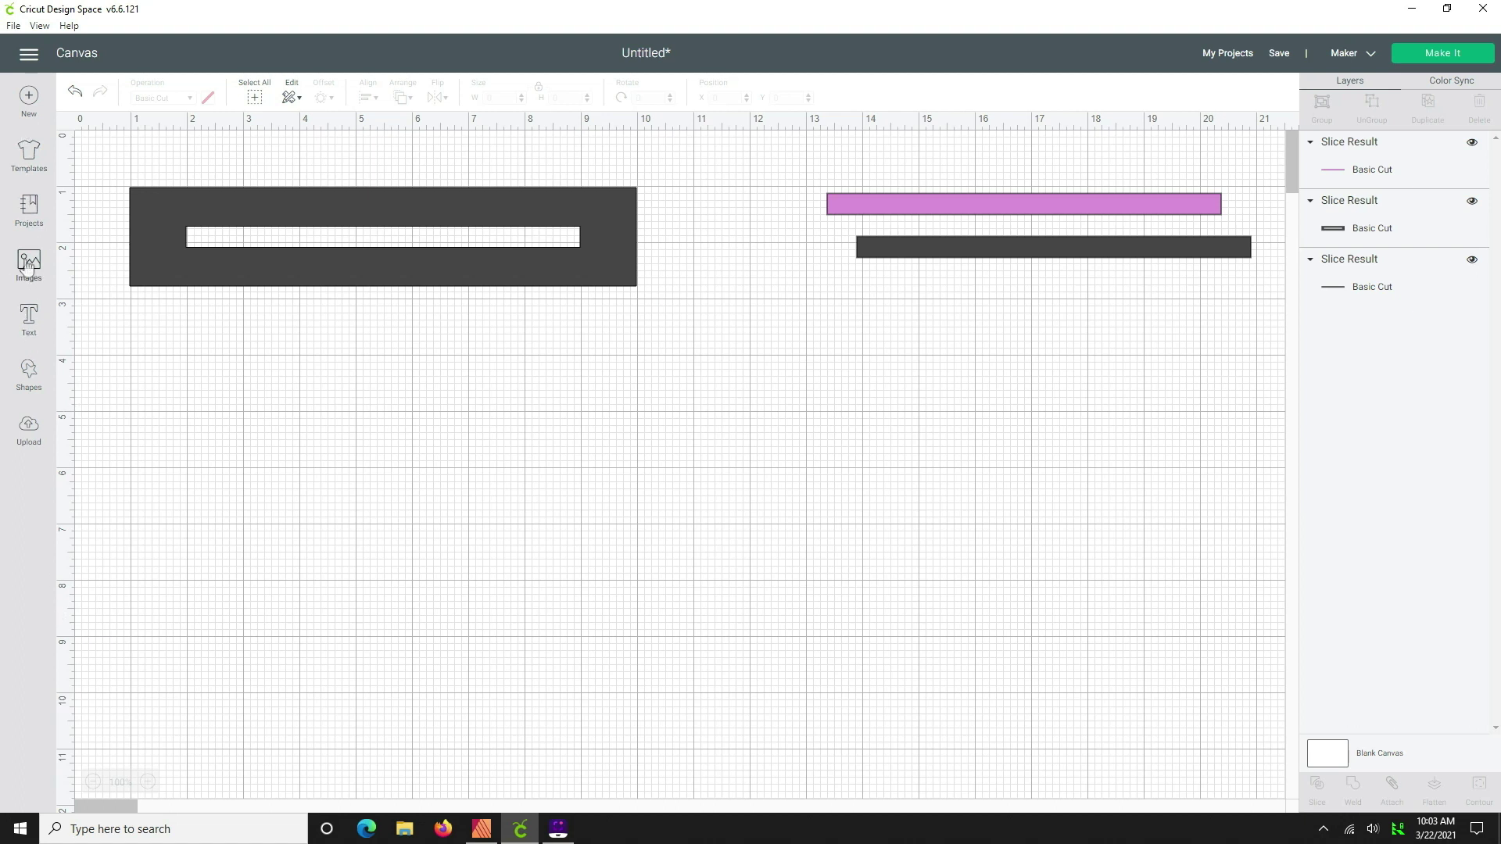
Search images for 'rounded rectangl' and insert the red rounded rectangle label
left_click(28, 265)
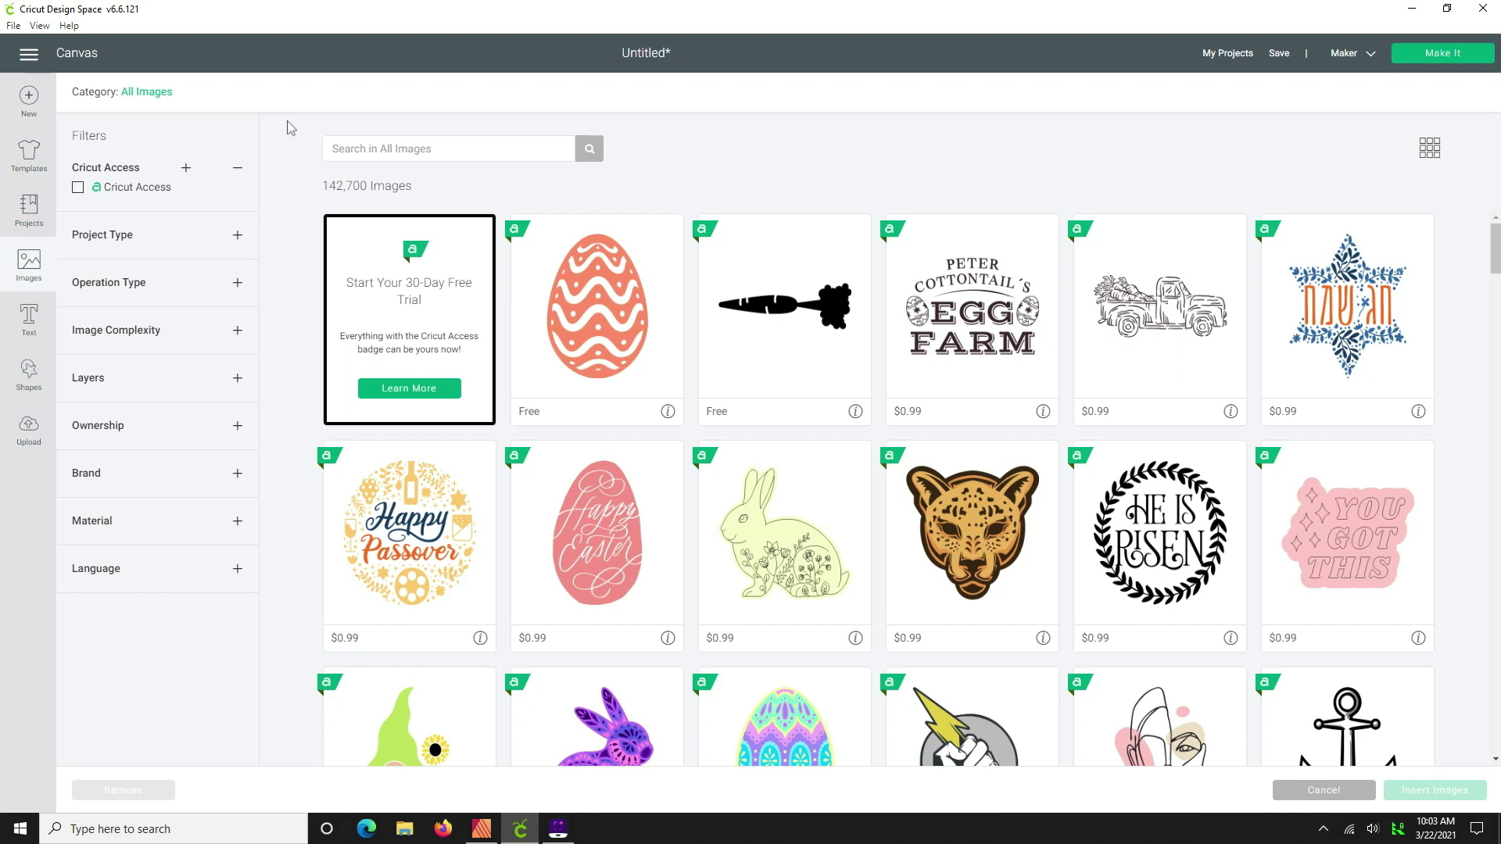
left_click(377, 156)
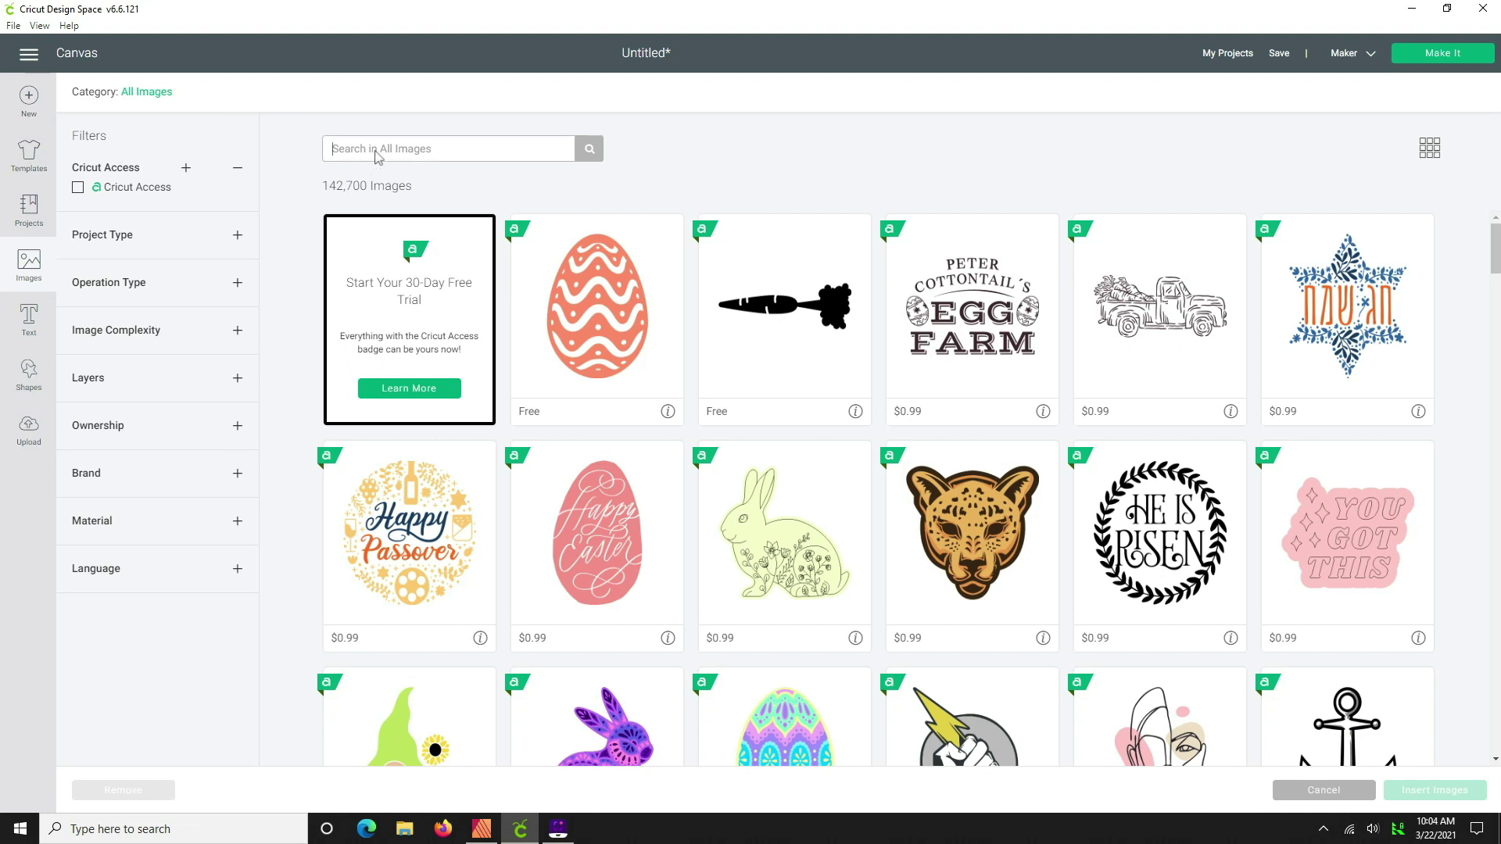
type("rounded rectangle label")
key("Return")
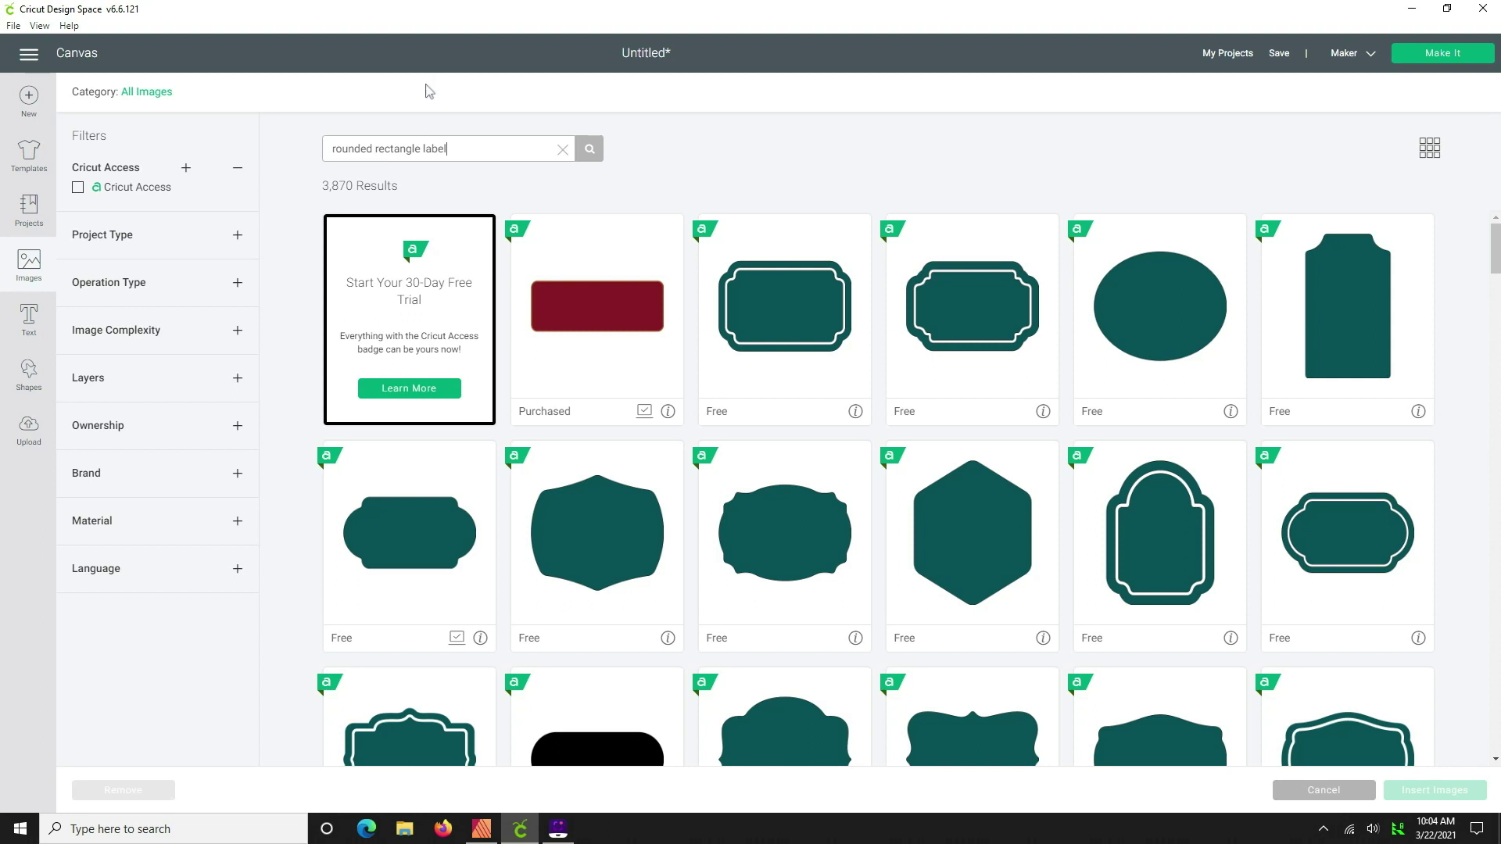
left_click(624, 324)
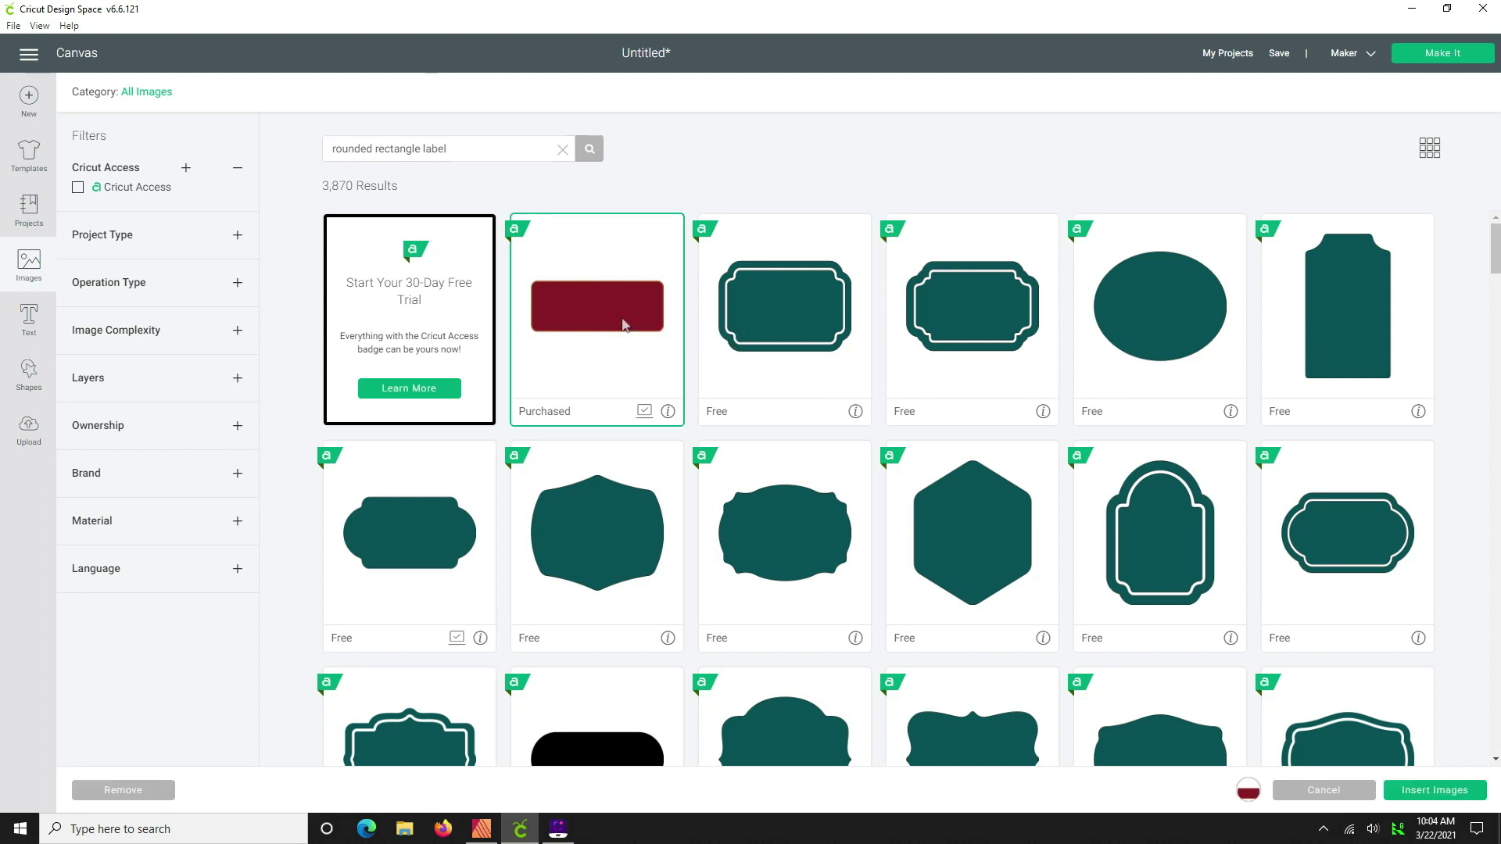
left_click(1434, 791)
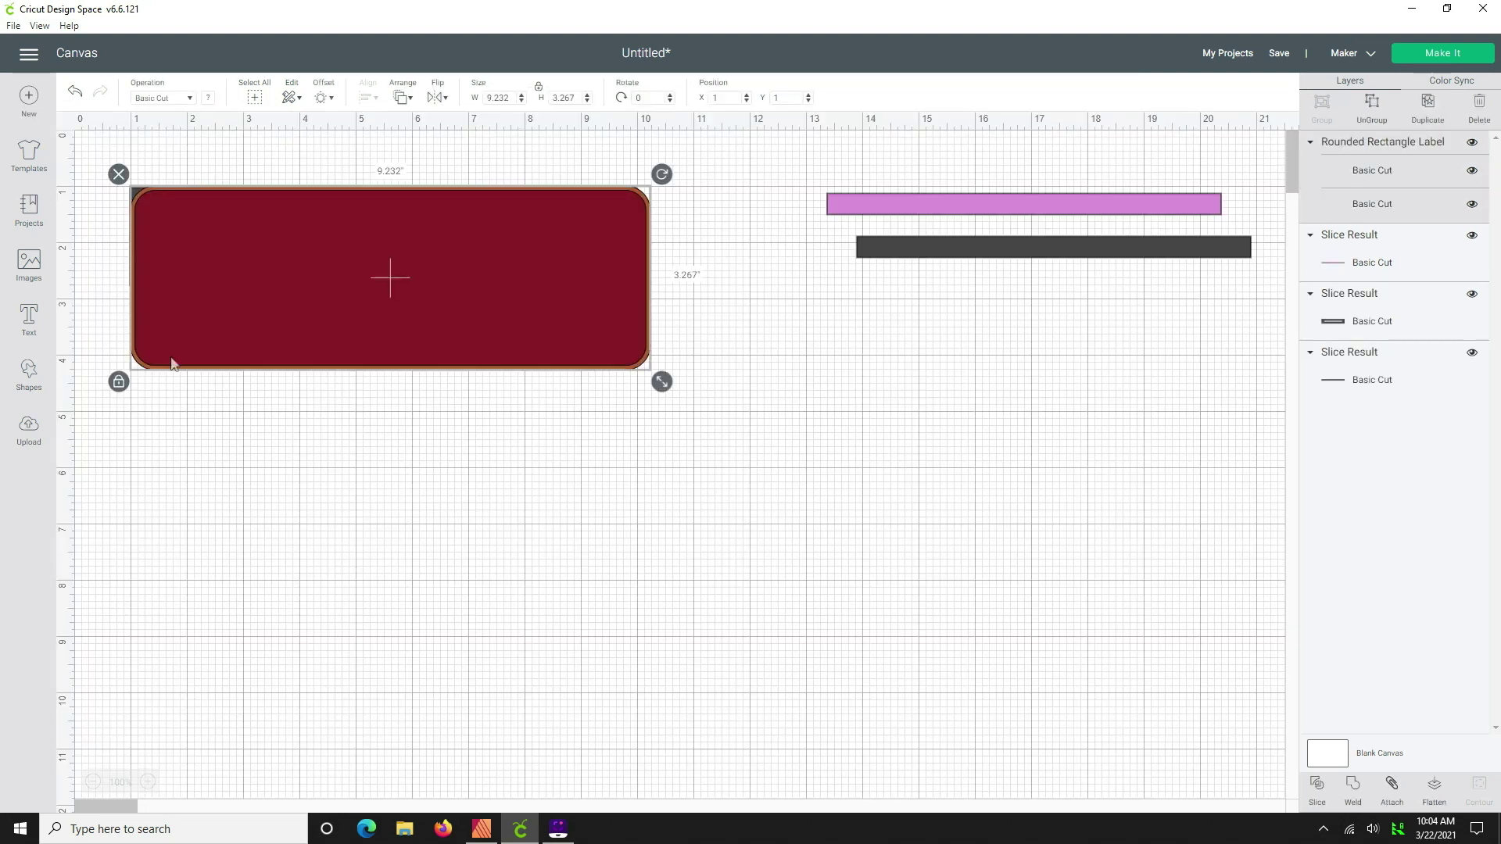
Move the red label below the slotted panel and hide its orange outline layer
left_click_drag(228, 251, 219, 419)
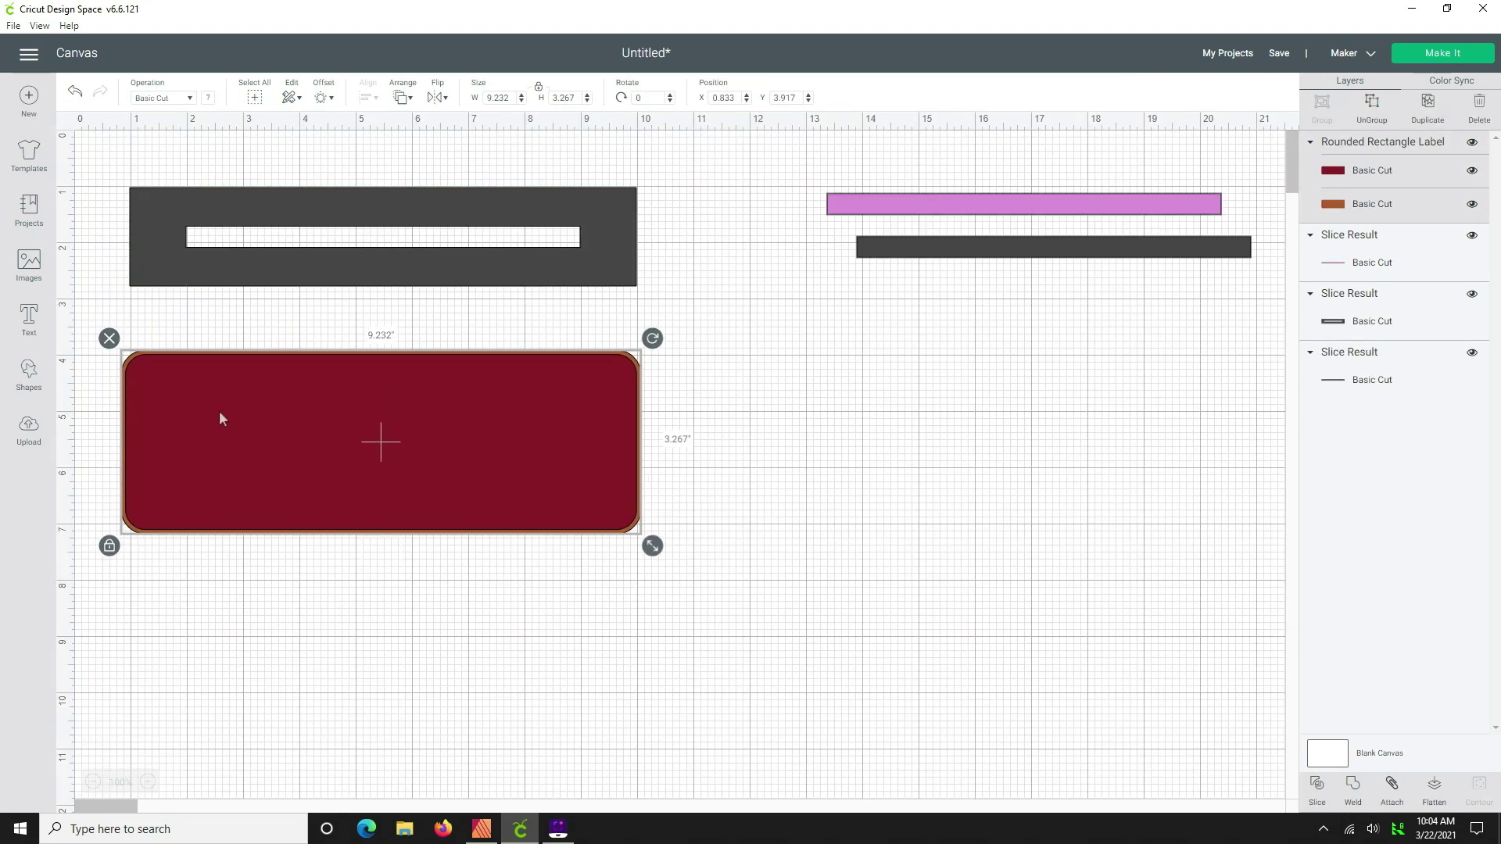
left_click(1472, 206)
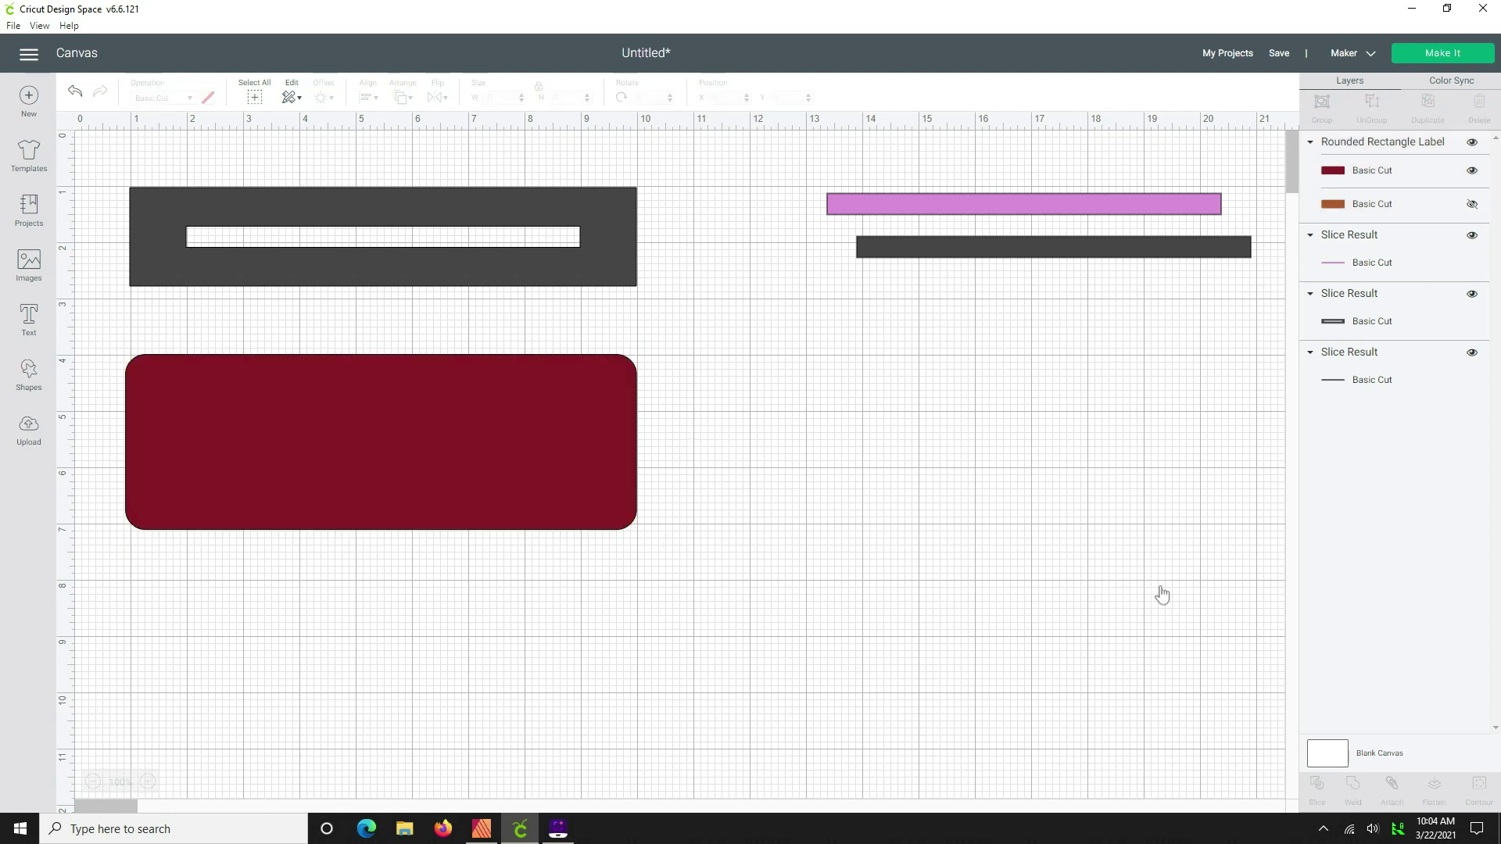
left_click(208, 416)
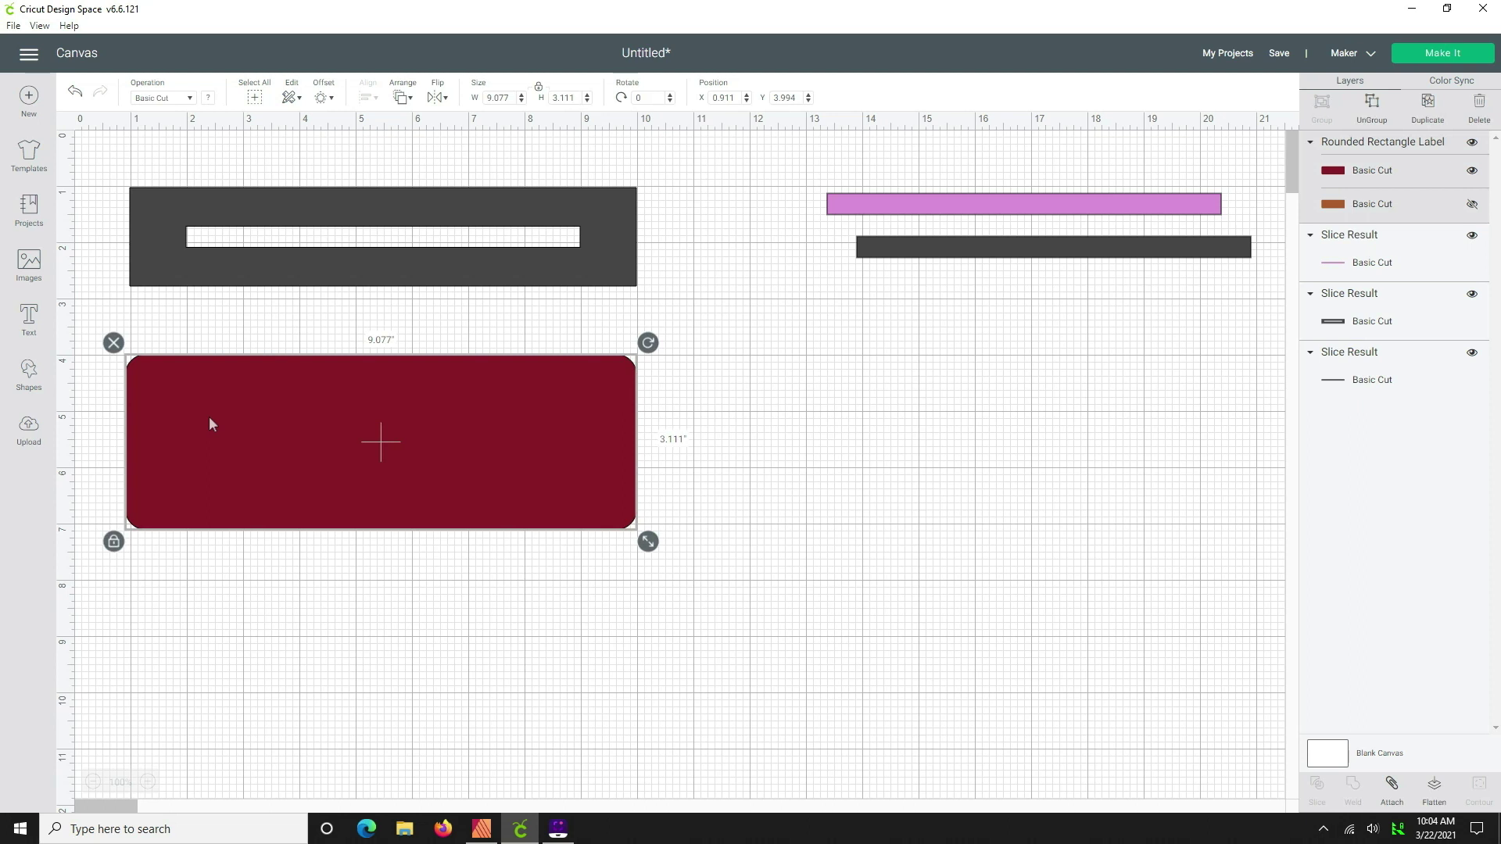
left_click_drag(209, 416, 213, 418)
Unlock proportions and resize the red label to 9 by 1.75 inches
left_click(116, 544)
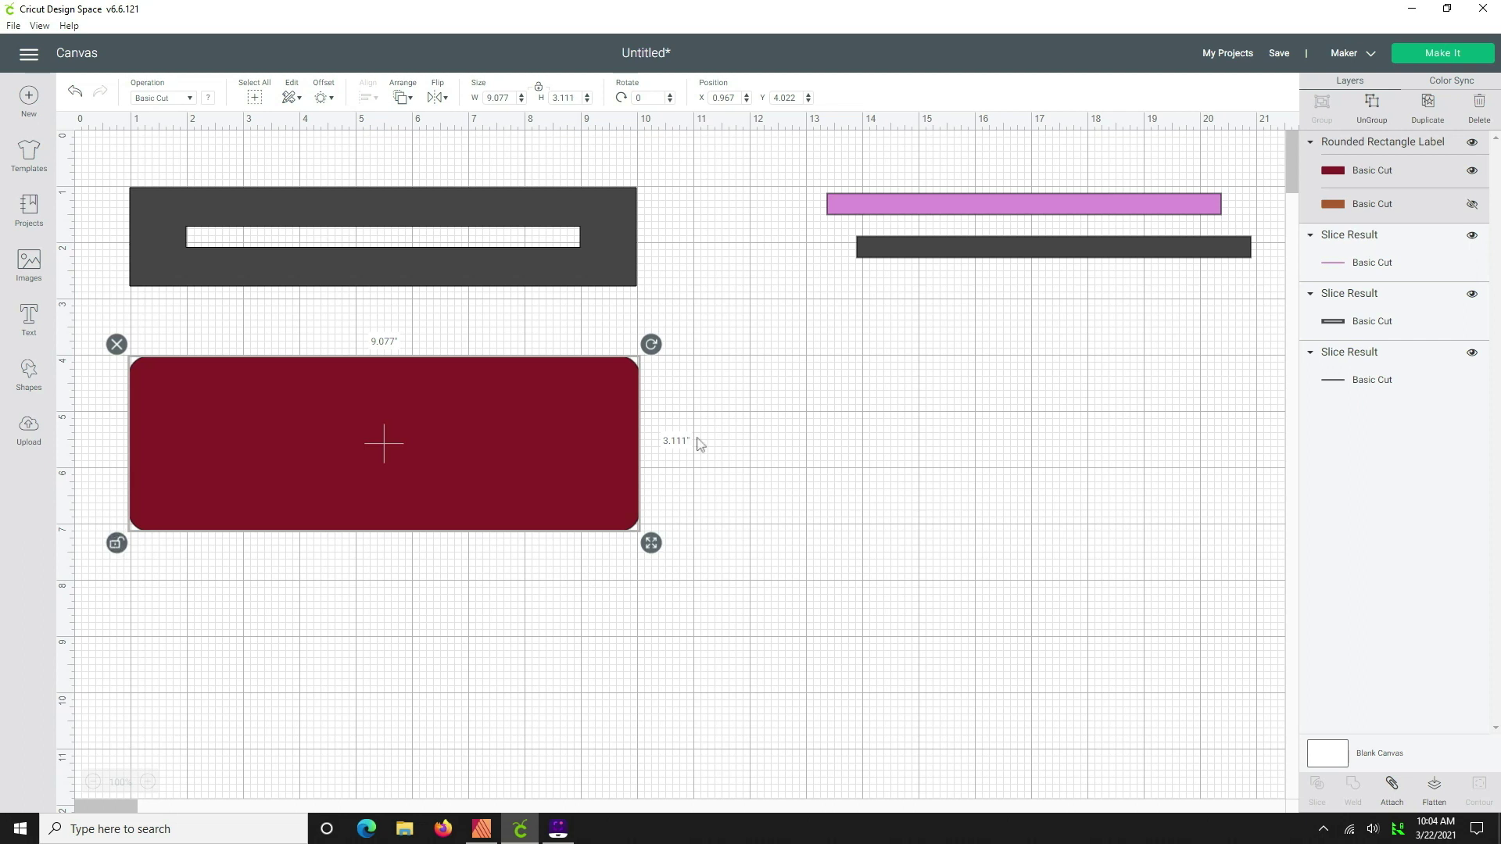
double_click(512, 102)
type("9")
key("Tab")
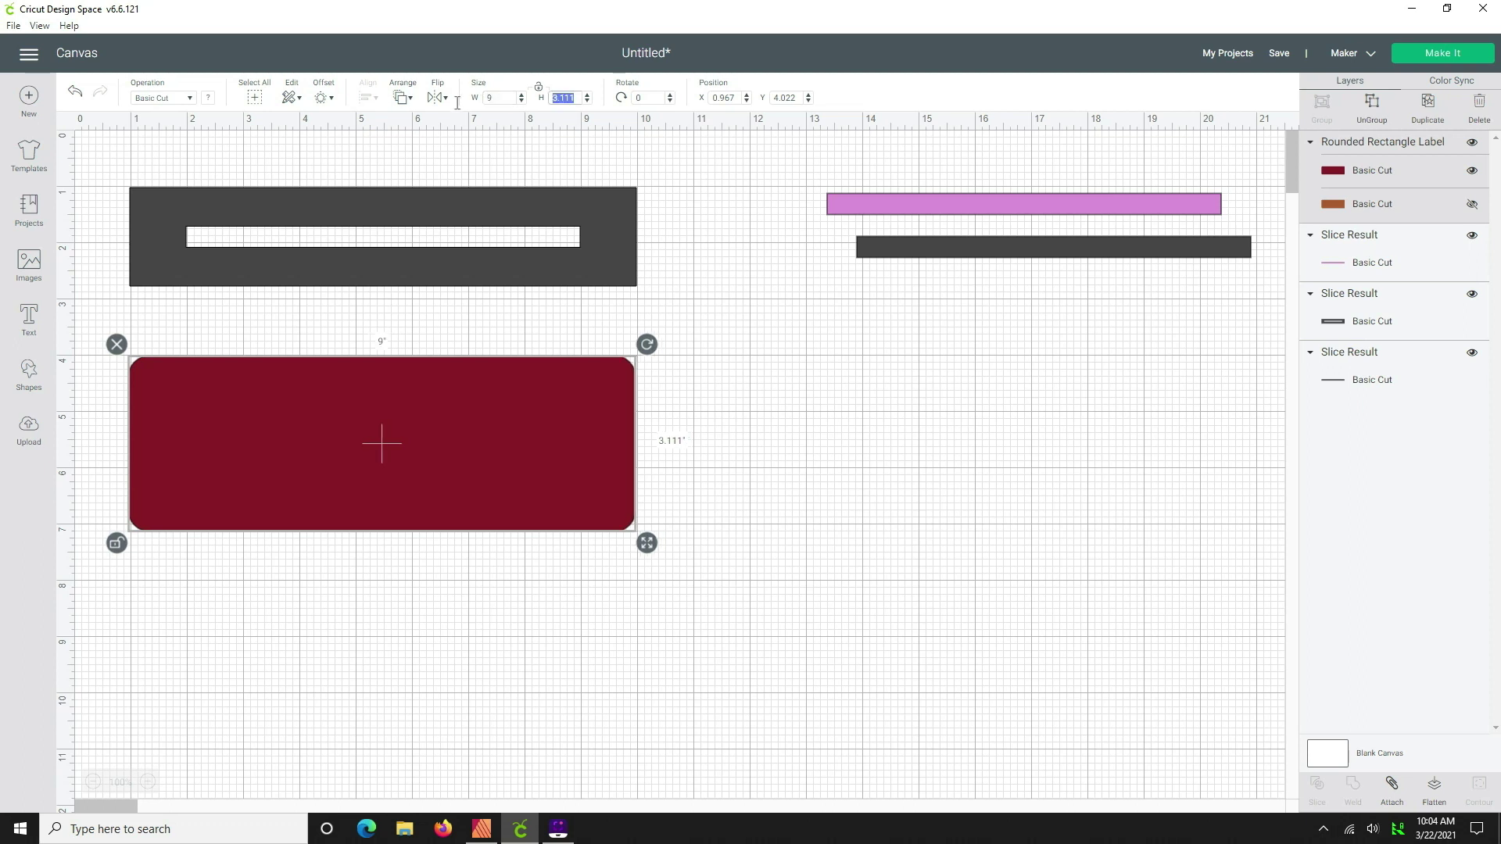
type("1.75")
key("Return")
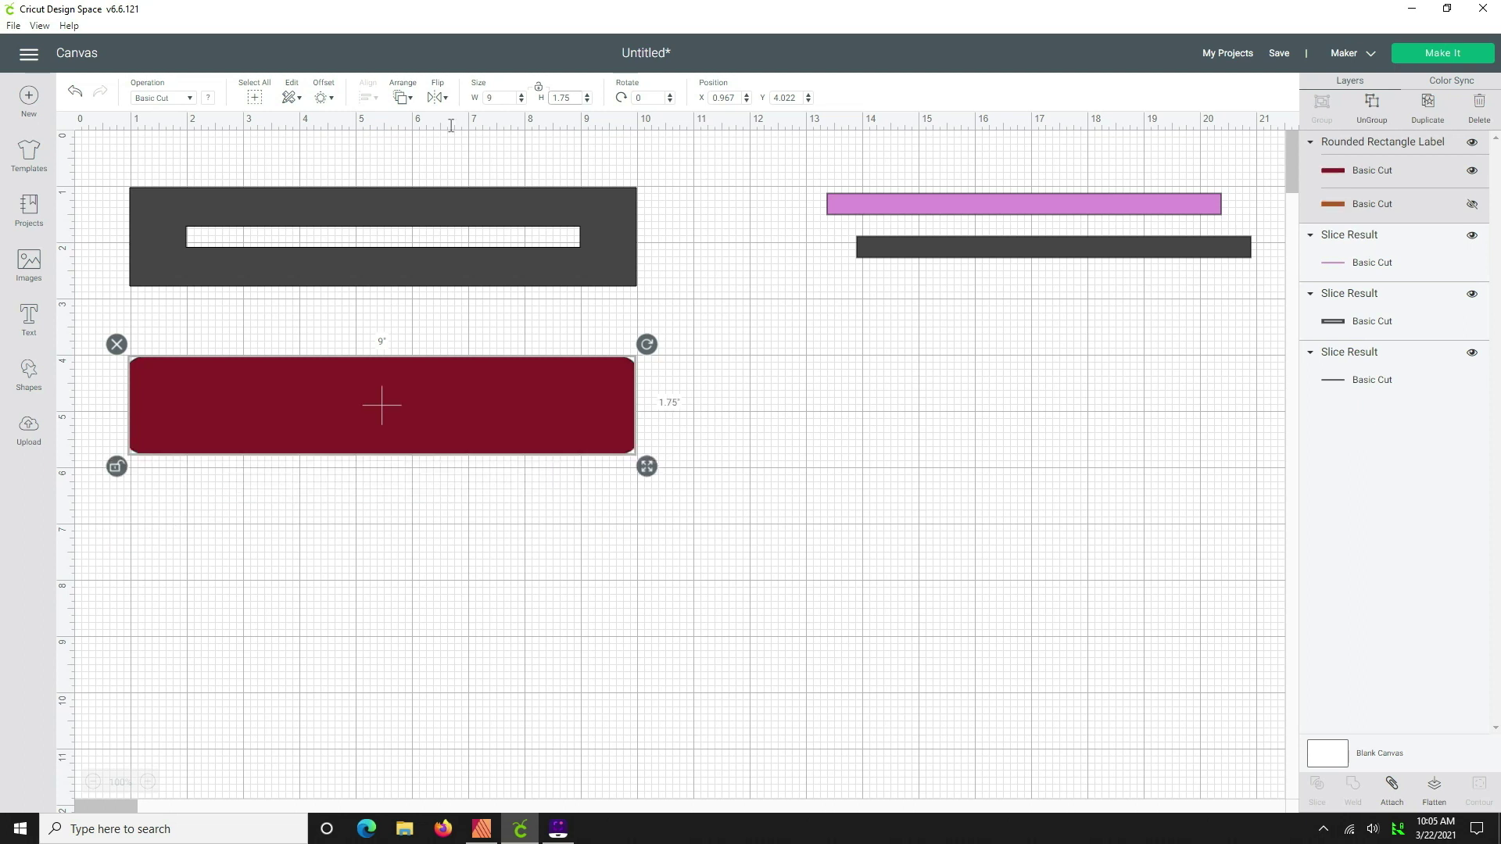
Drag the spare 7 by 0.375 inch dark bar onto the red rounded label
left_click(381, 566)
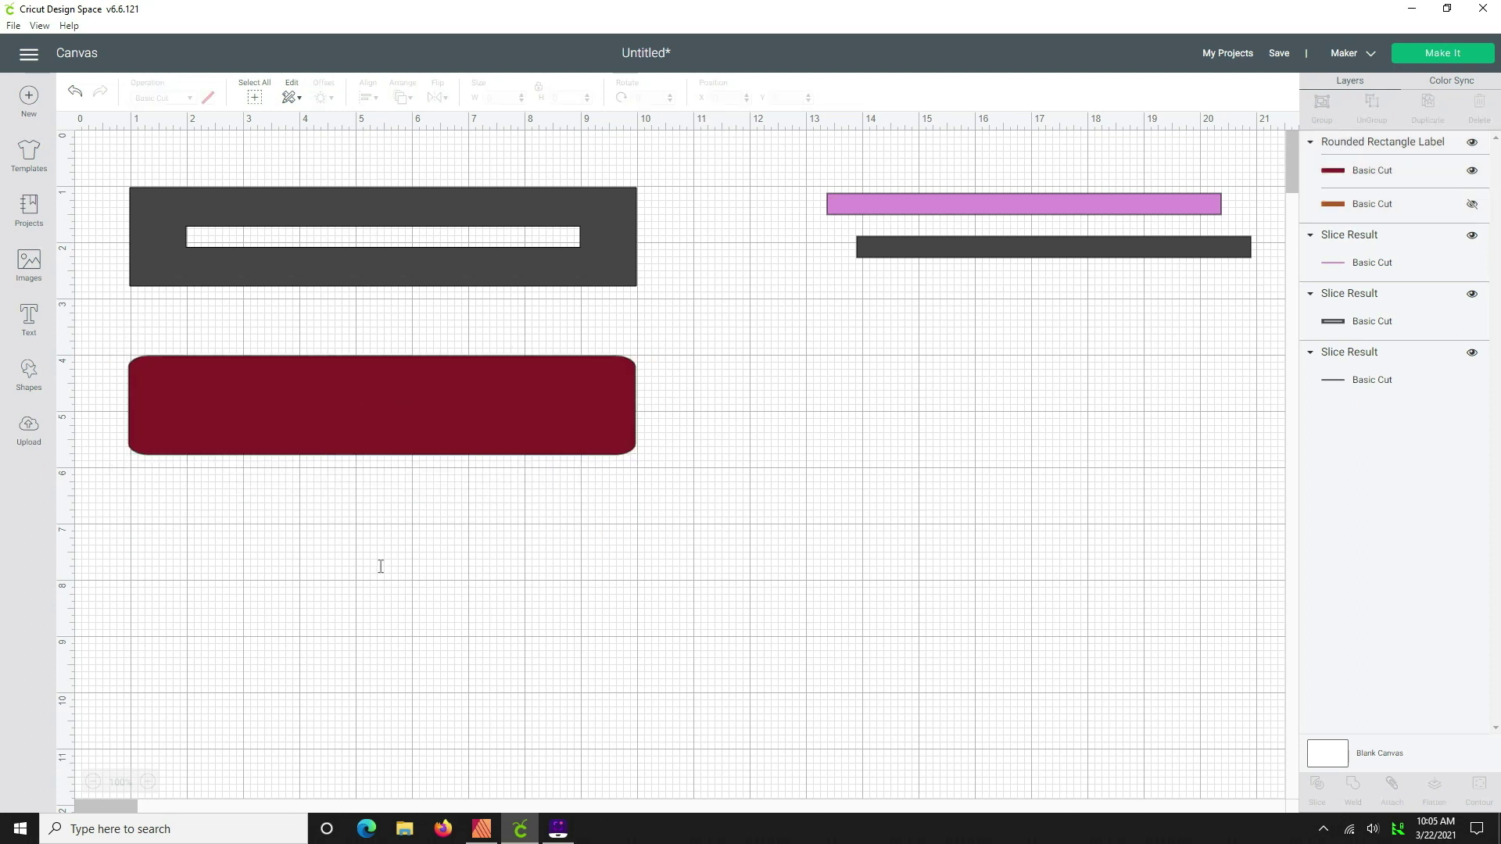
left_click(885, 247)
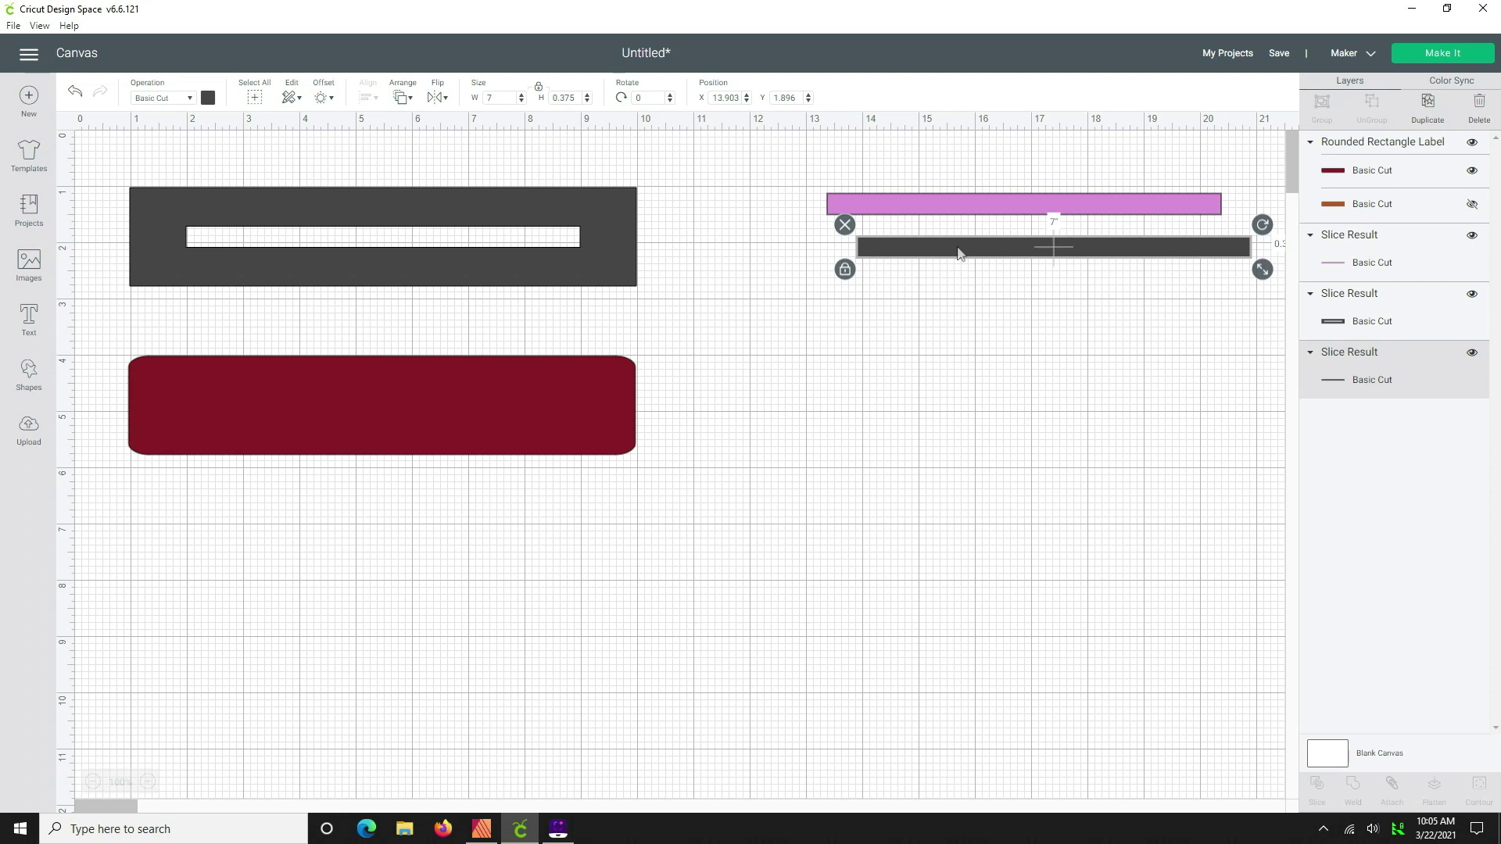
left_click_drag(959, 252, 271, 406)
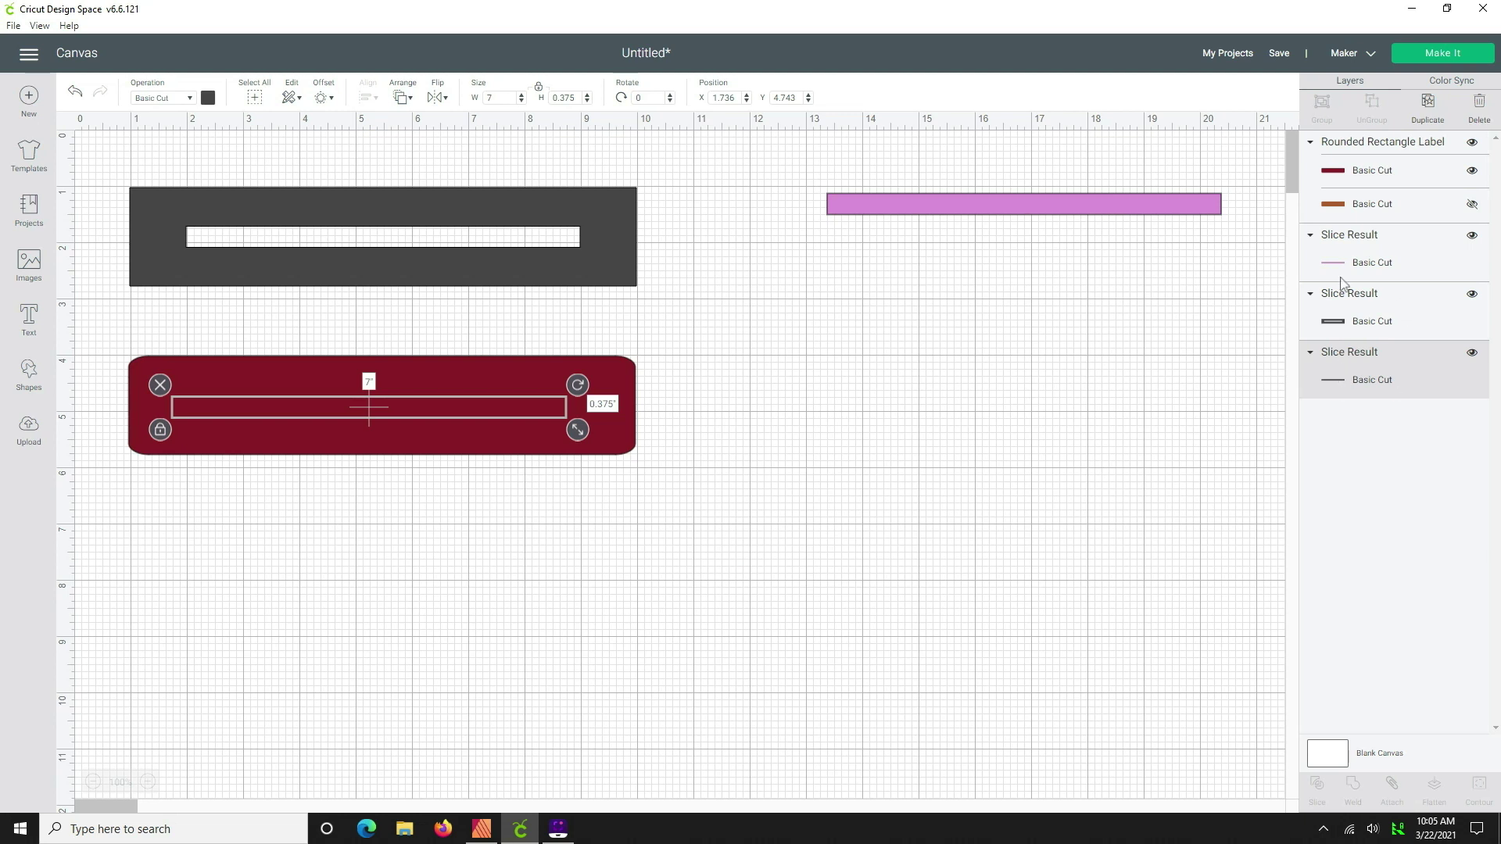
Move the dark bar's layer to the top so it sits in front of the label
left_click_drag(1327, 164, 1327, 164)
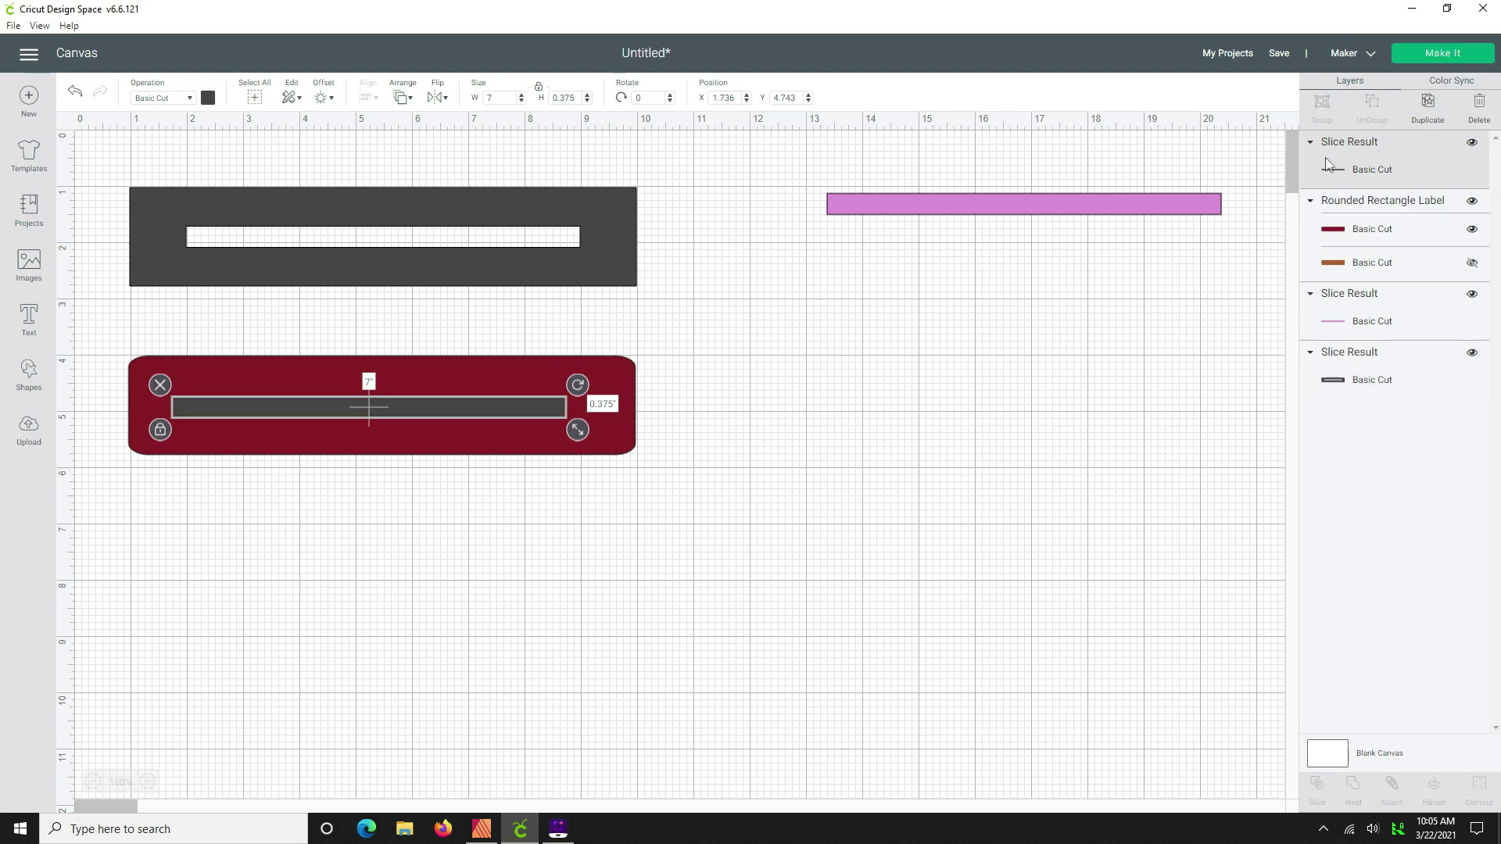
left_click(391, 606)
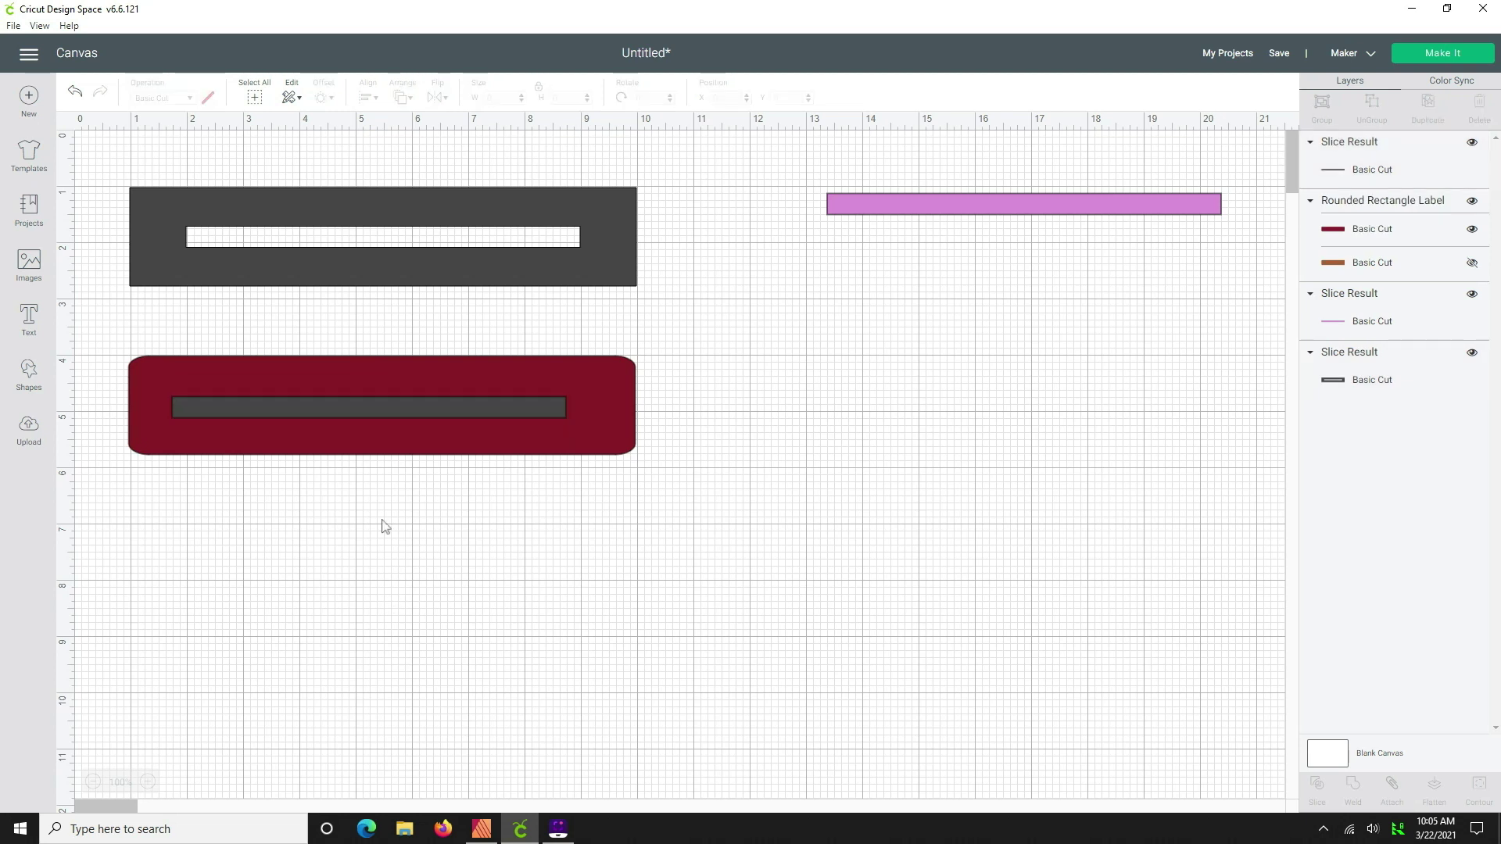
left_click(341, 385)
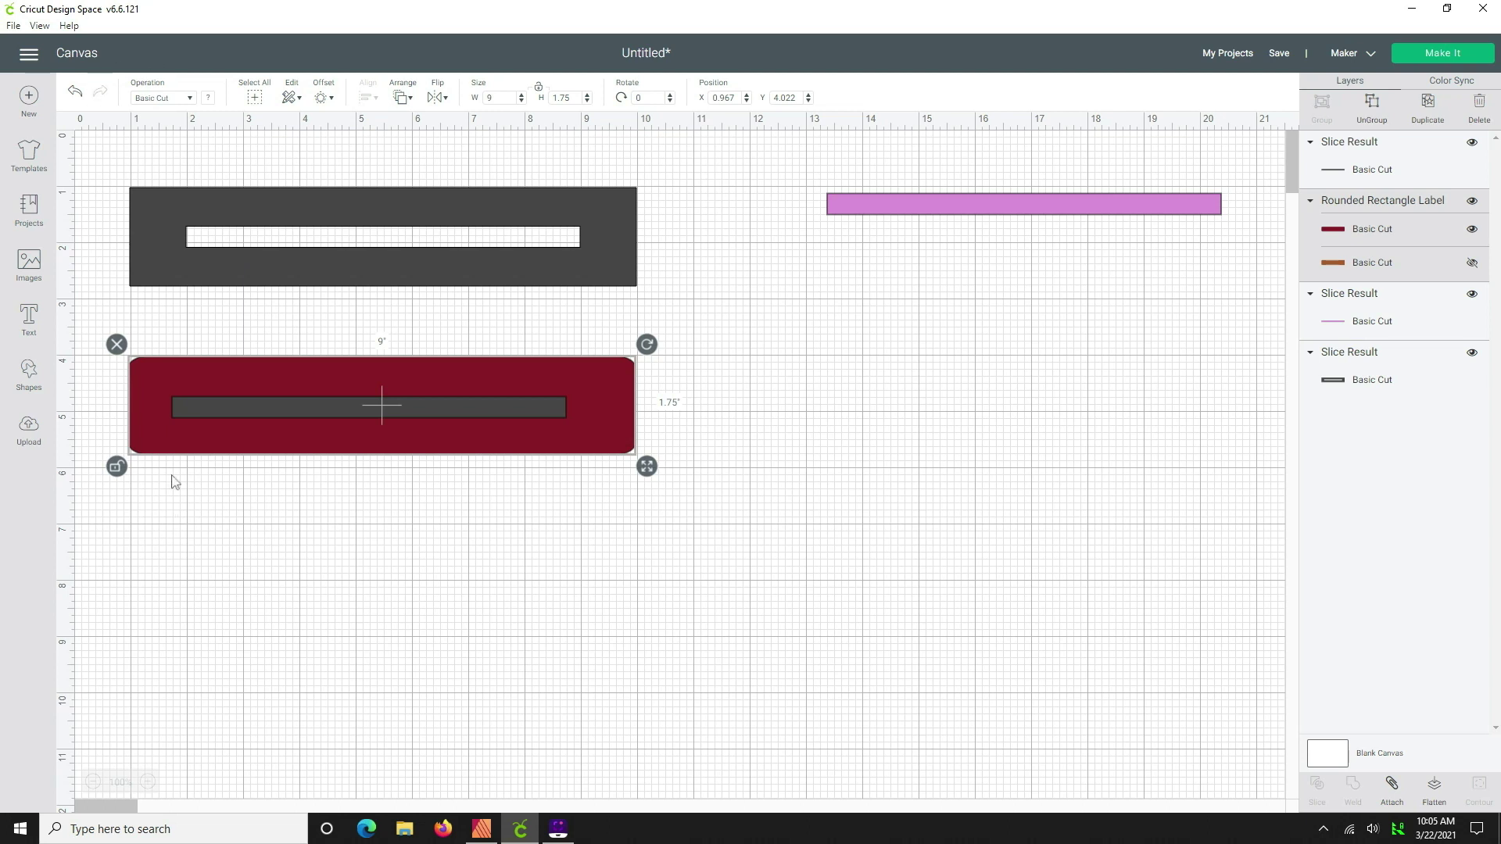
left_click(485, 573)
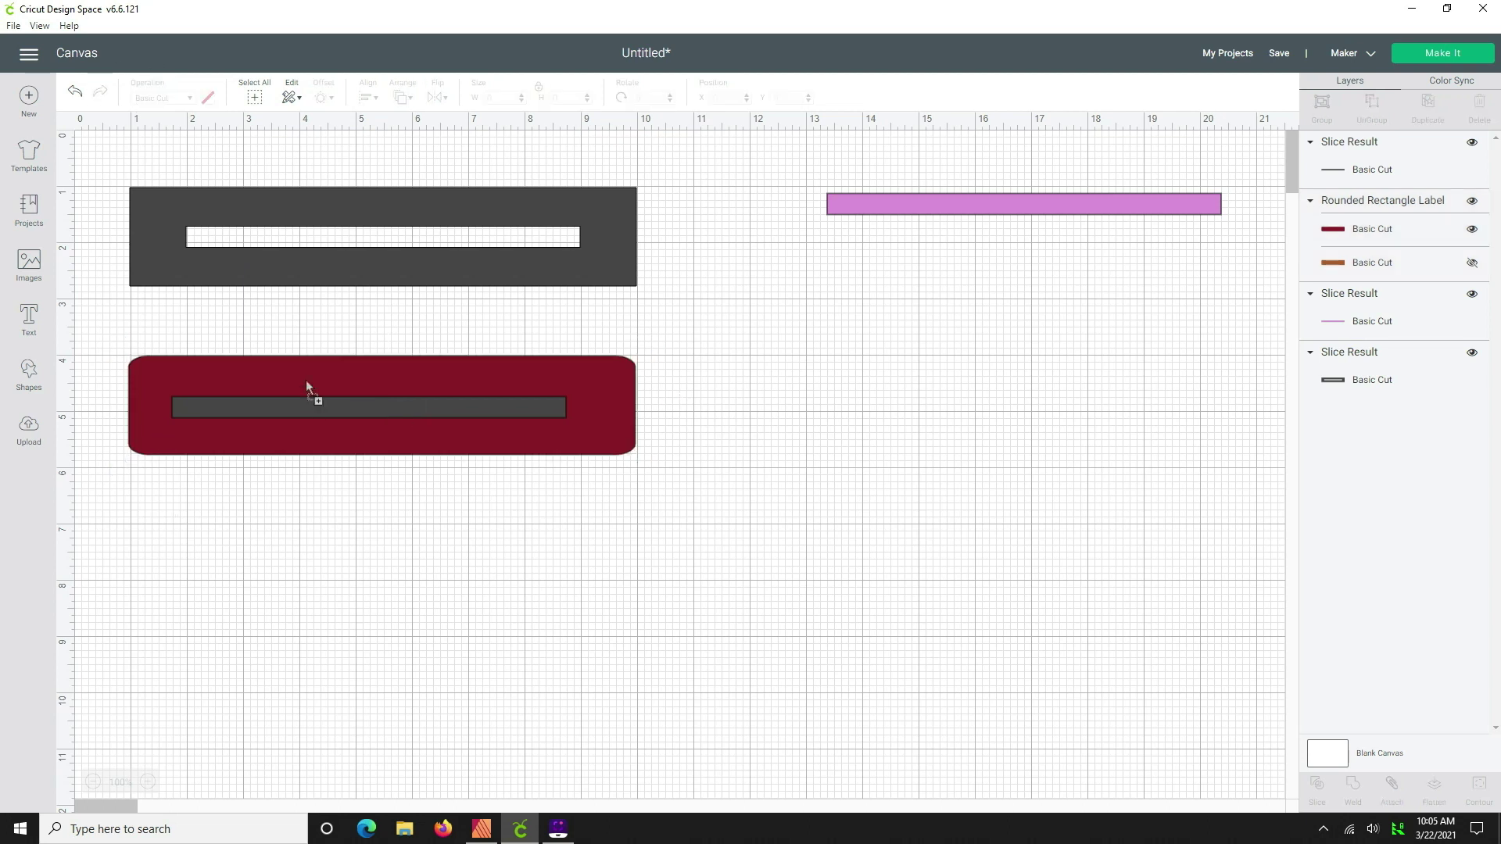
Center the dark bar horizontally and vertically on the red label
left_click(311, 404)
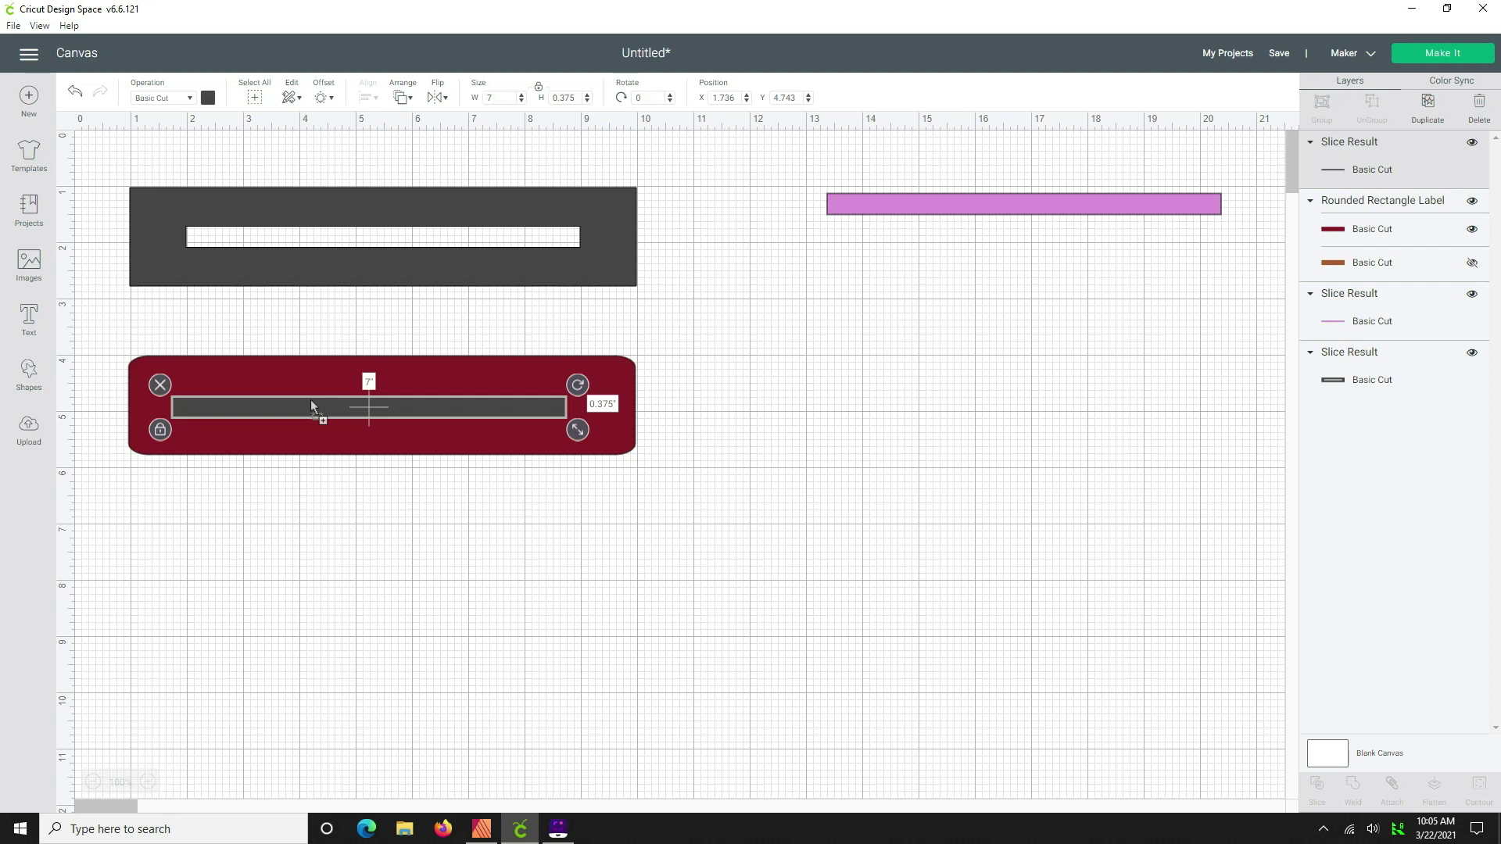
left_click(312, 376)
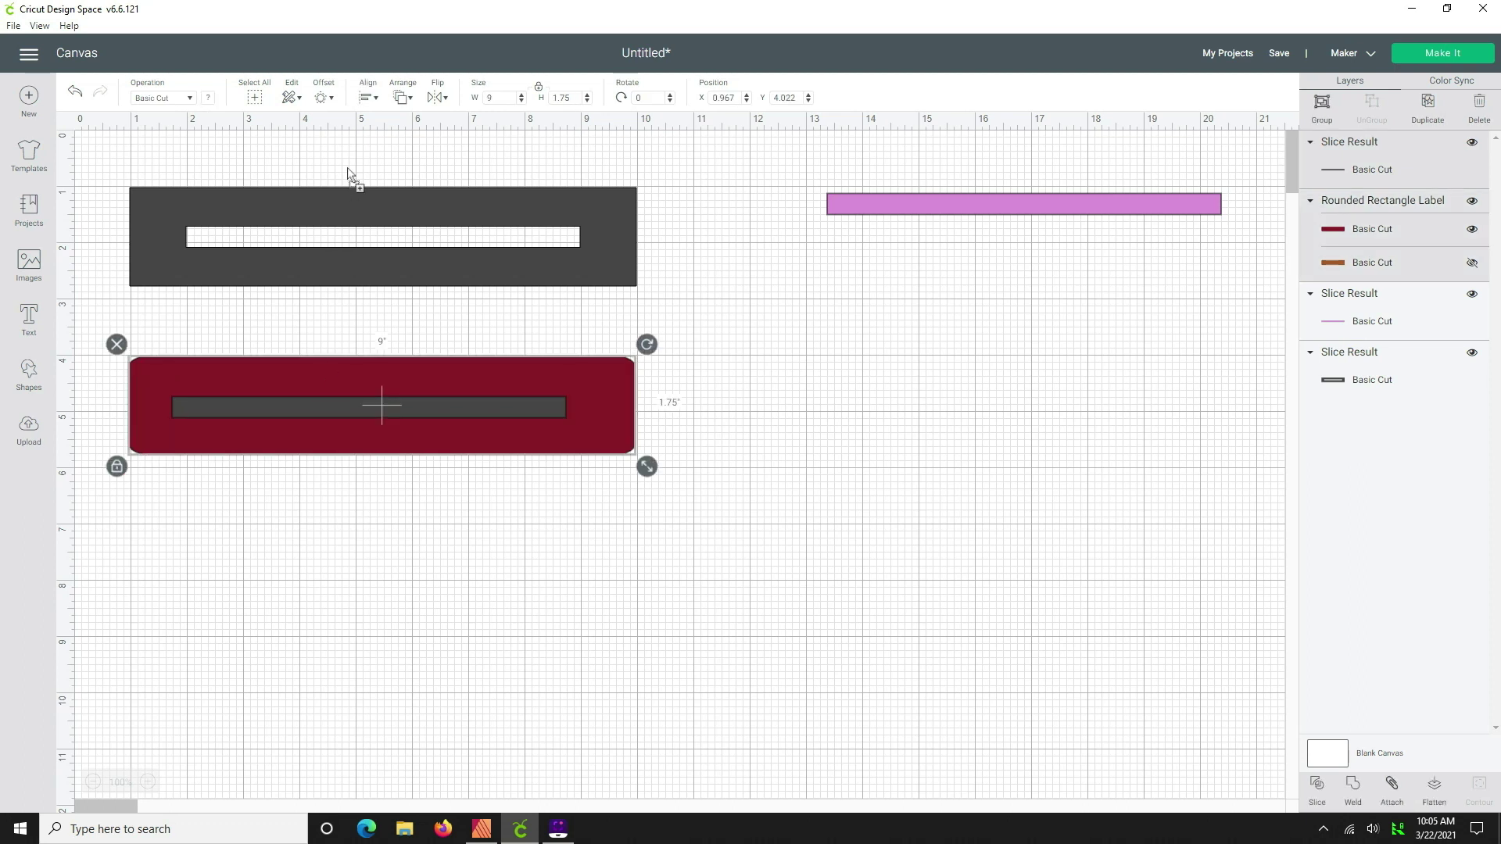
left_click(374, 103)
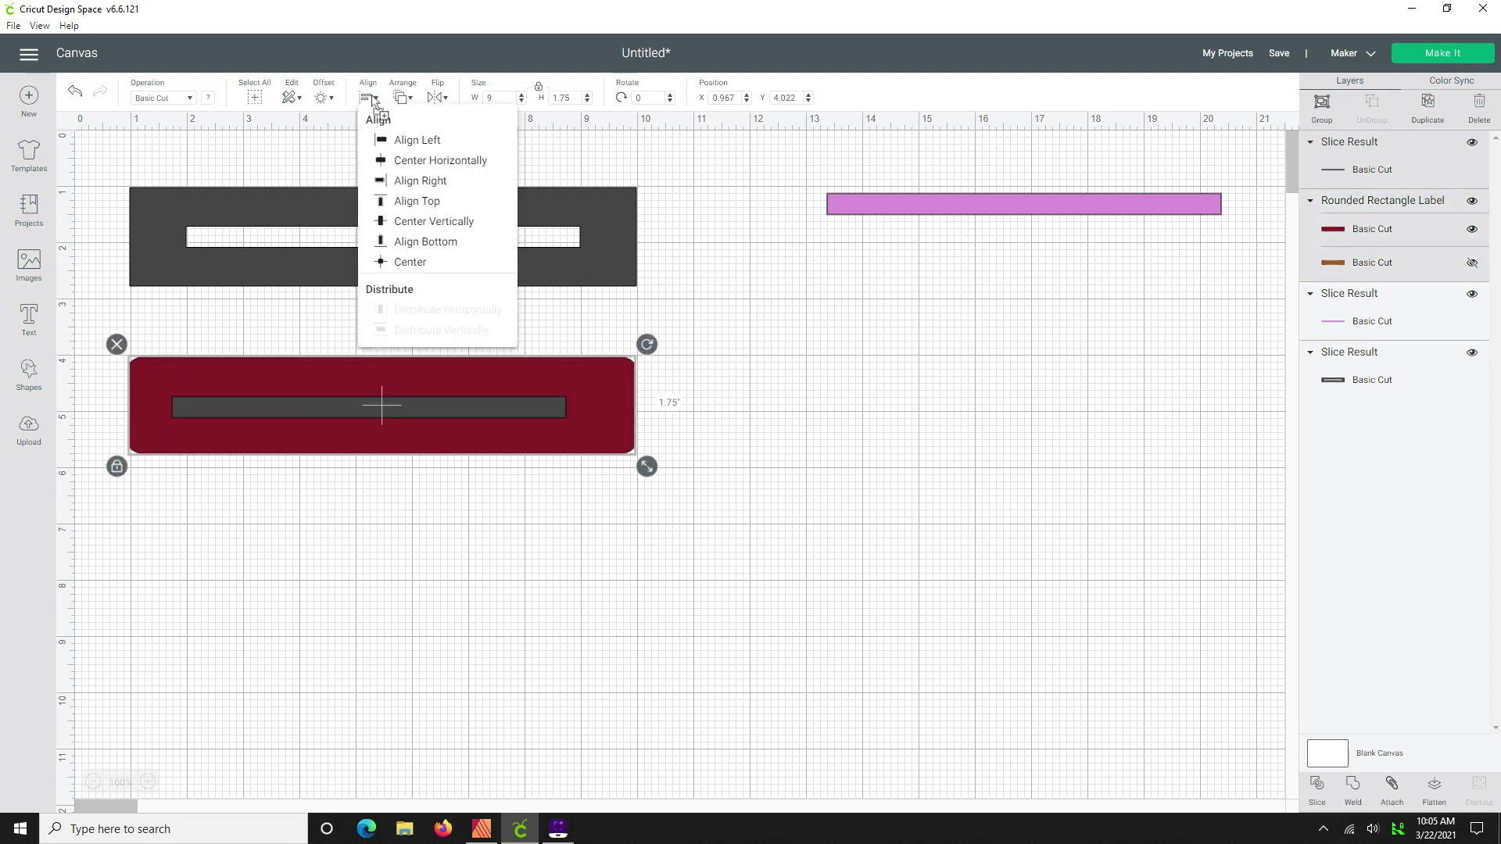
left_click(431, 165)
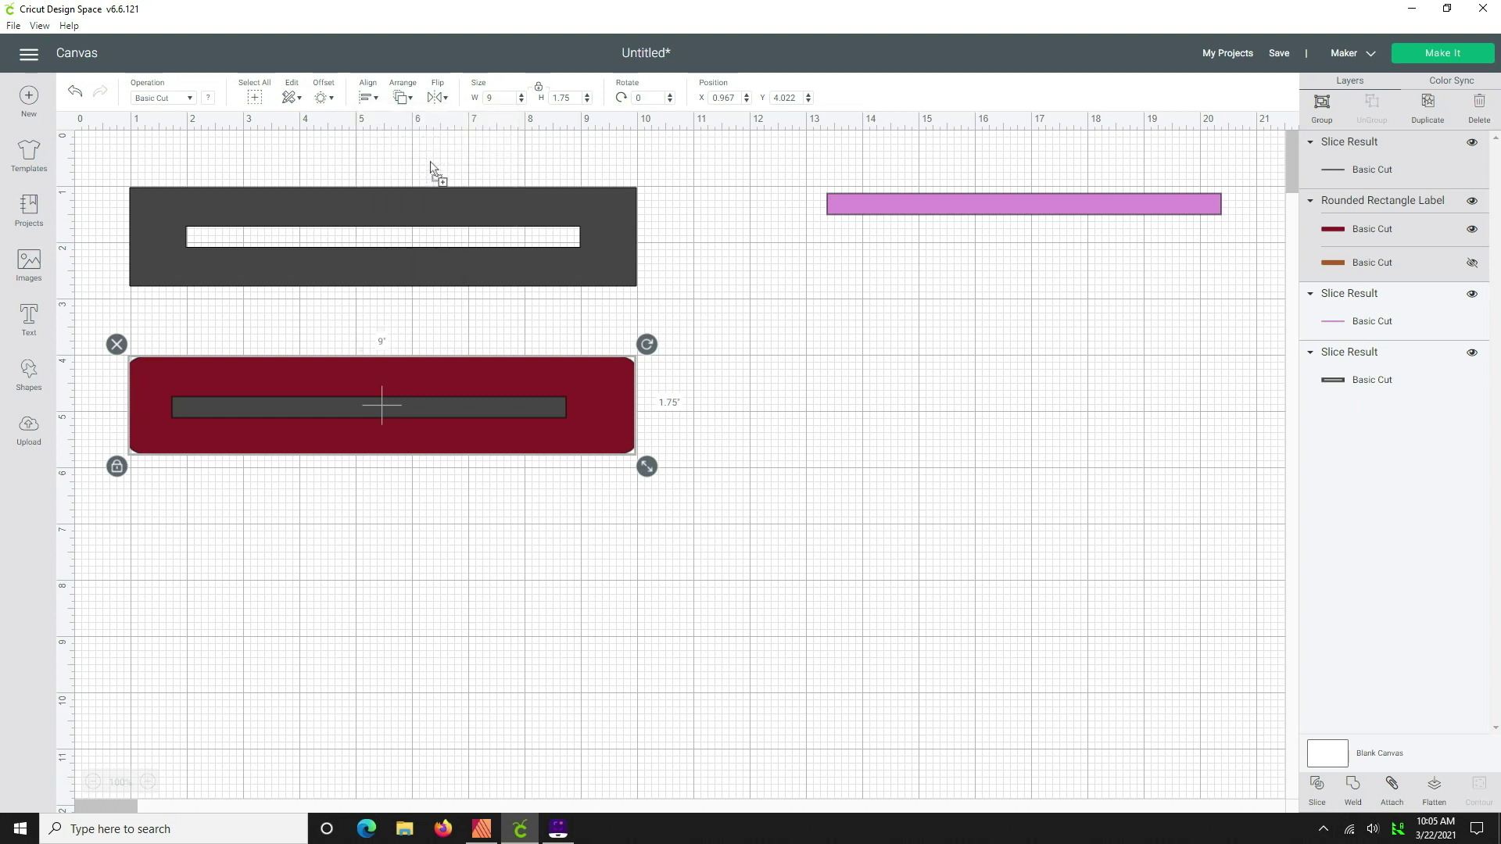
left_click(373, 100)
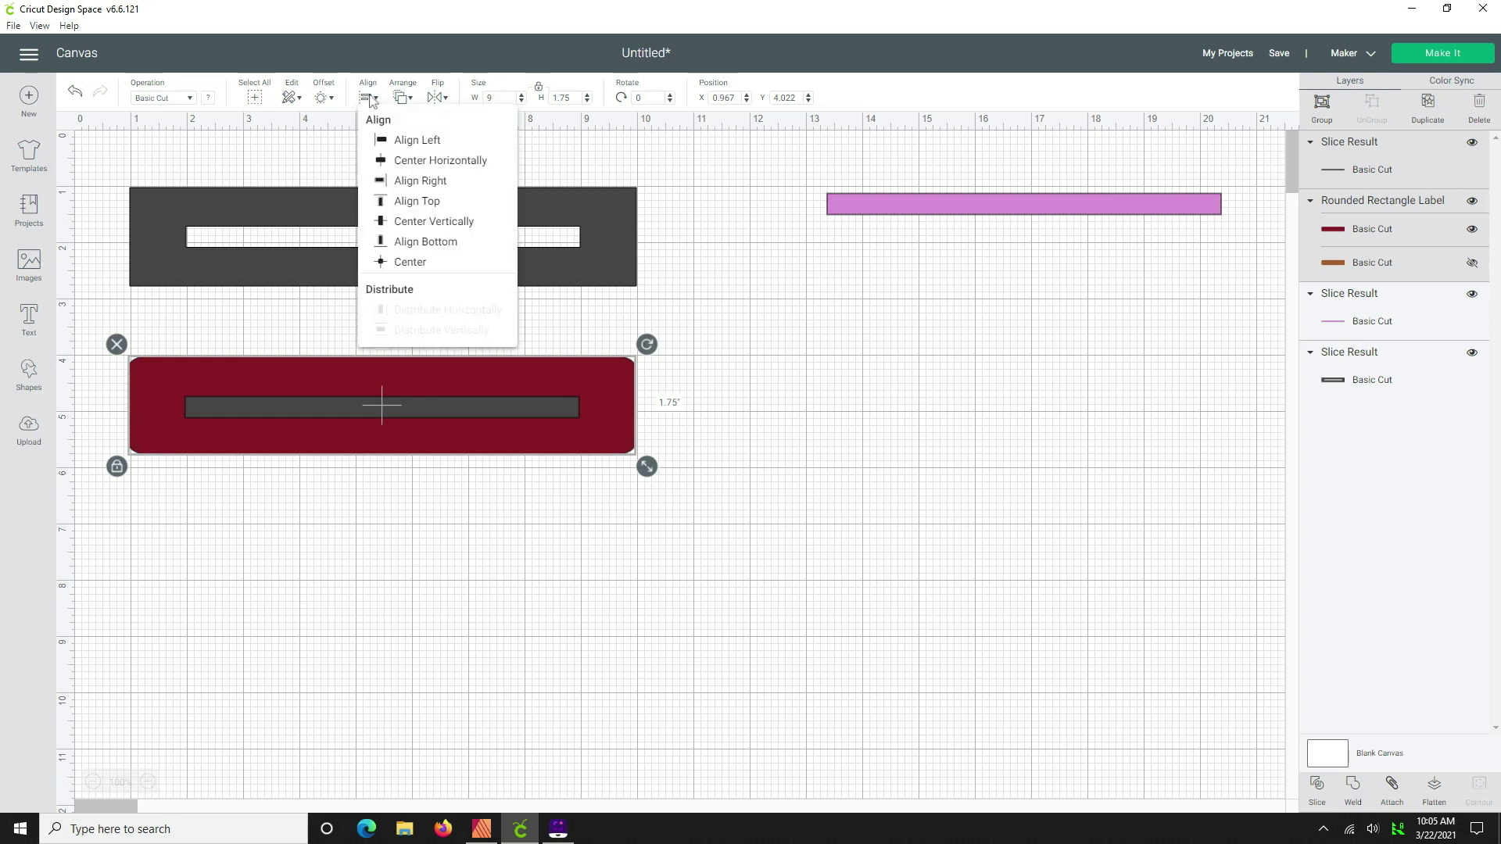
left_click(426, 223)
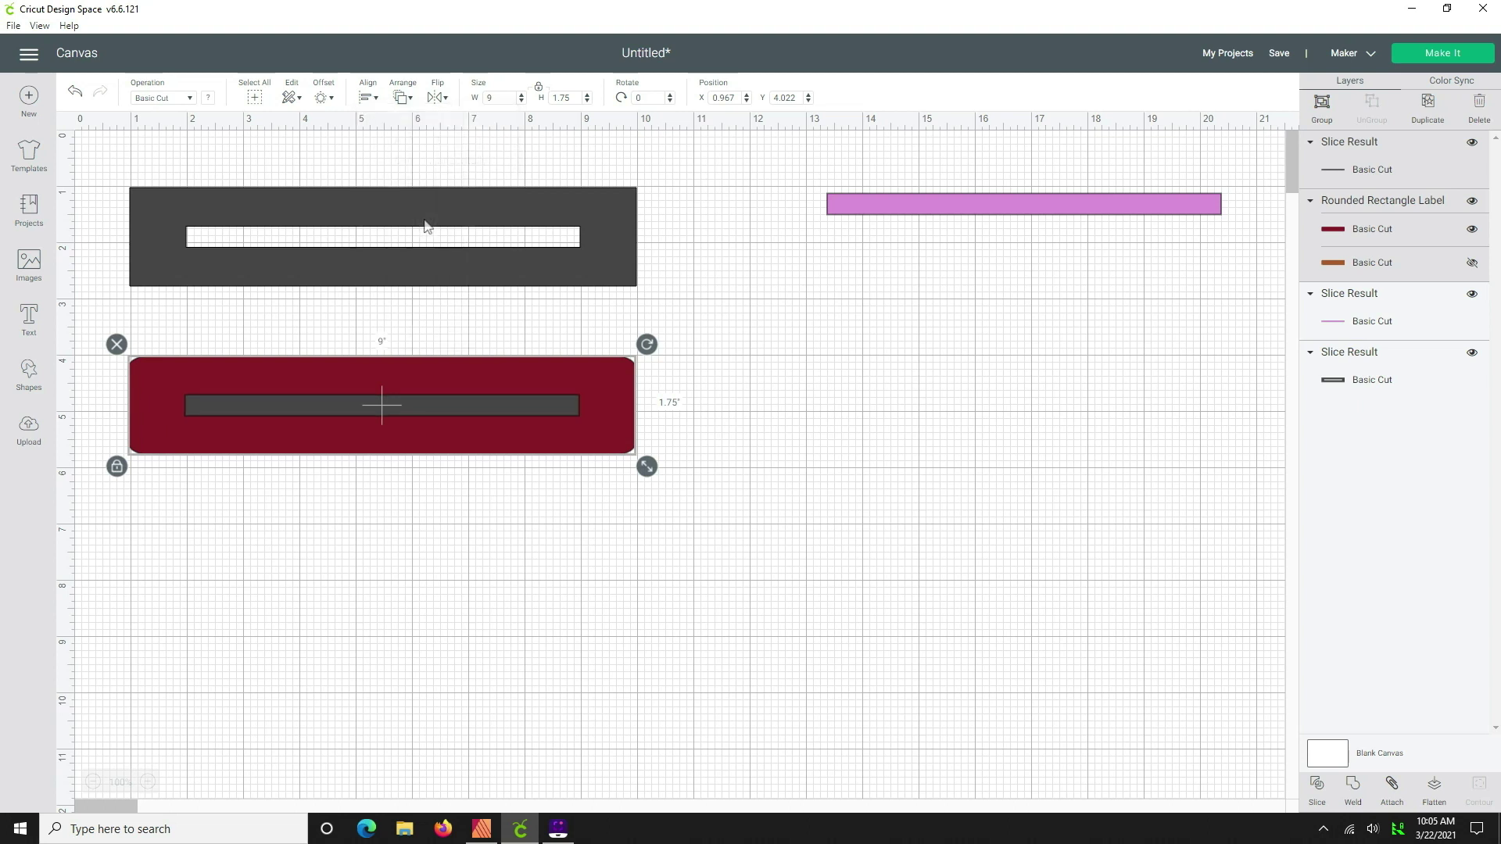
left_click(373, 590)
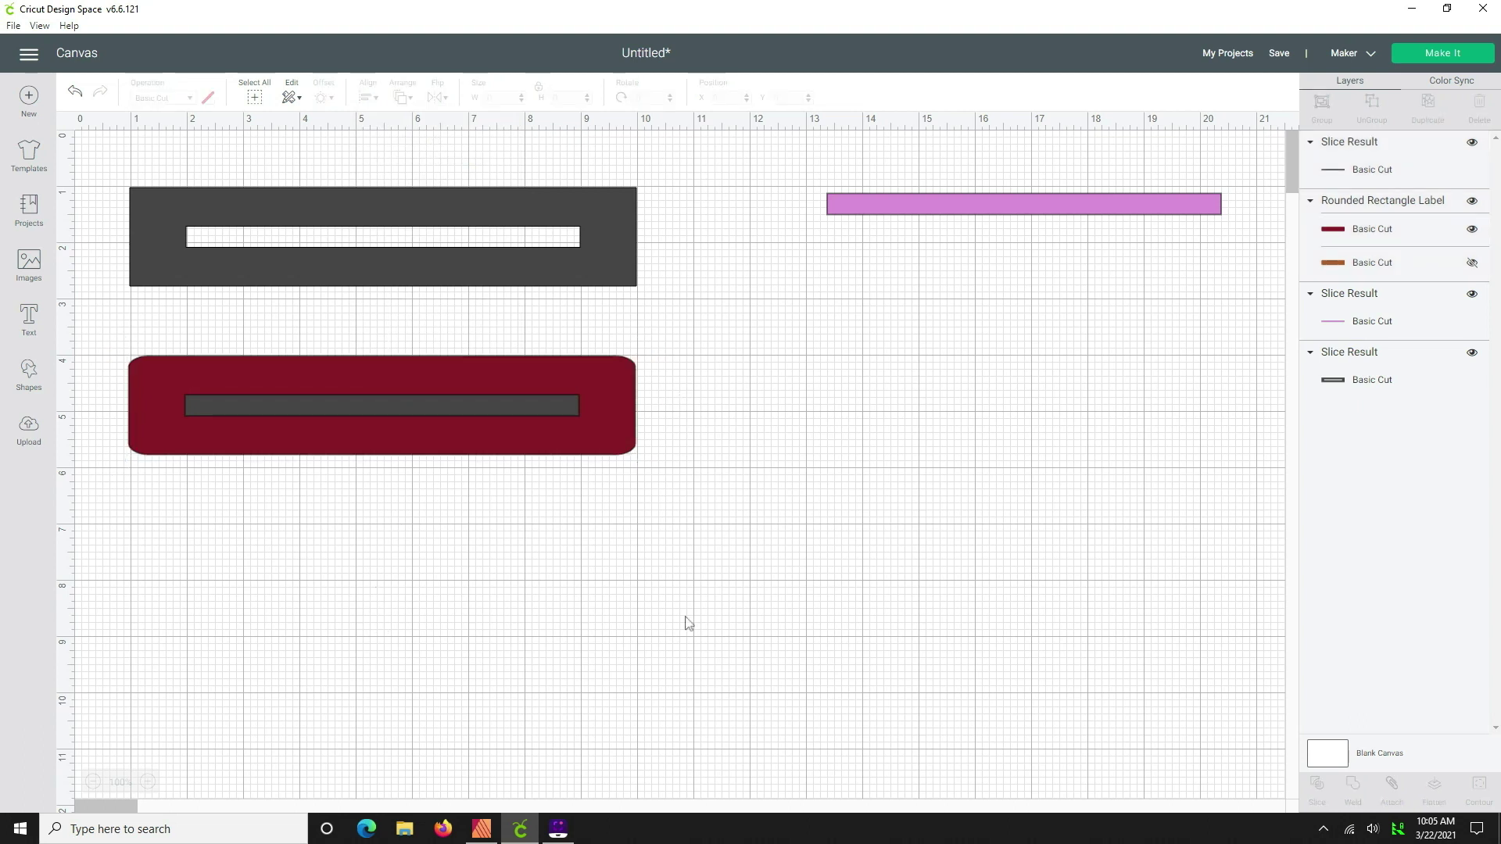
Slice the bar out of the red label, park the strips right, place the label under the dark overlay
left_click(224, 386)
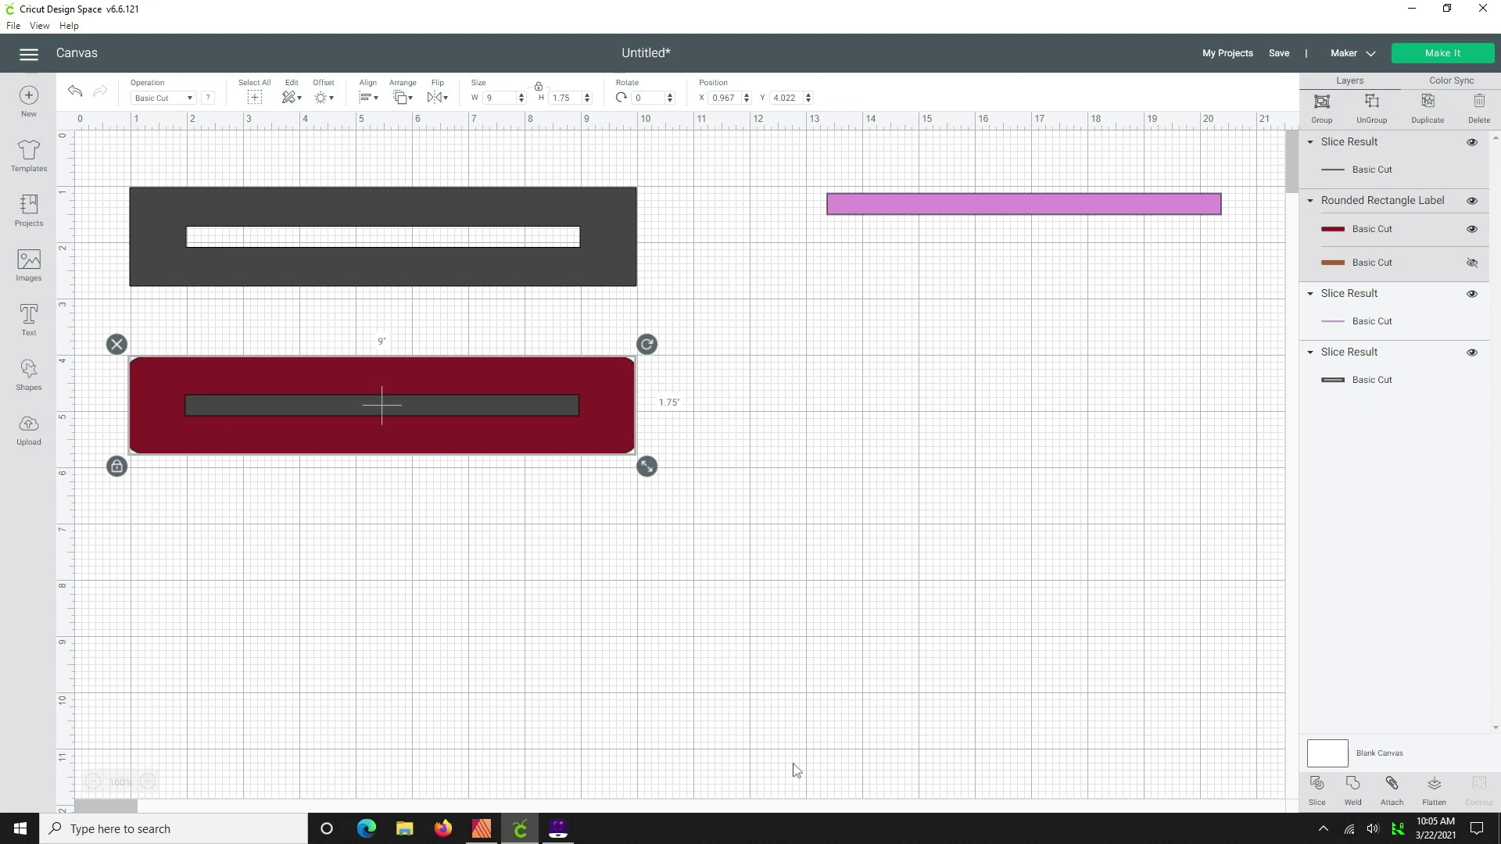
left_click(1316, 791)
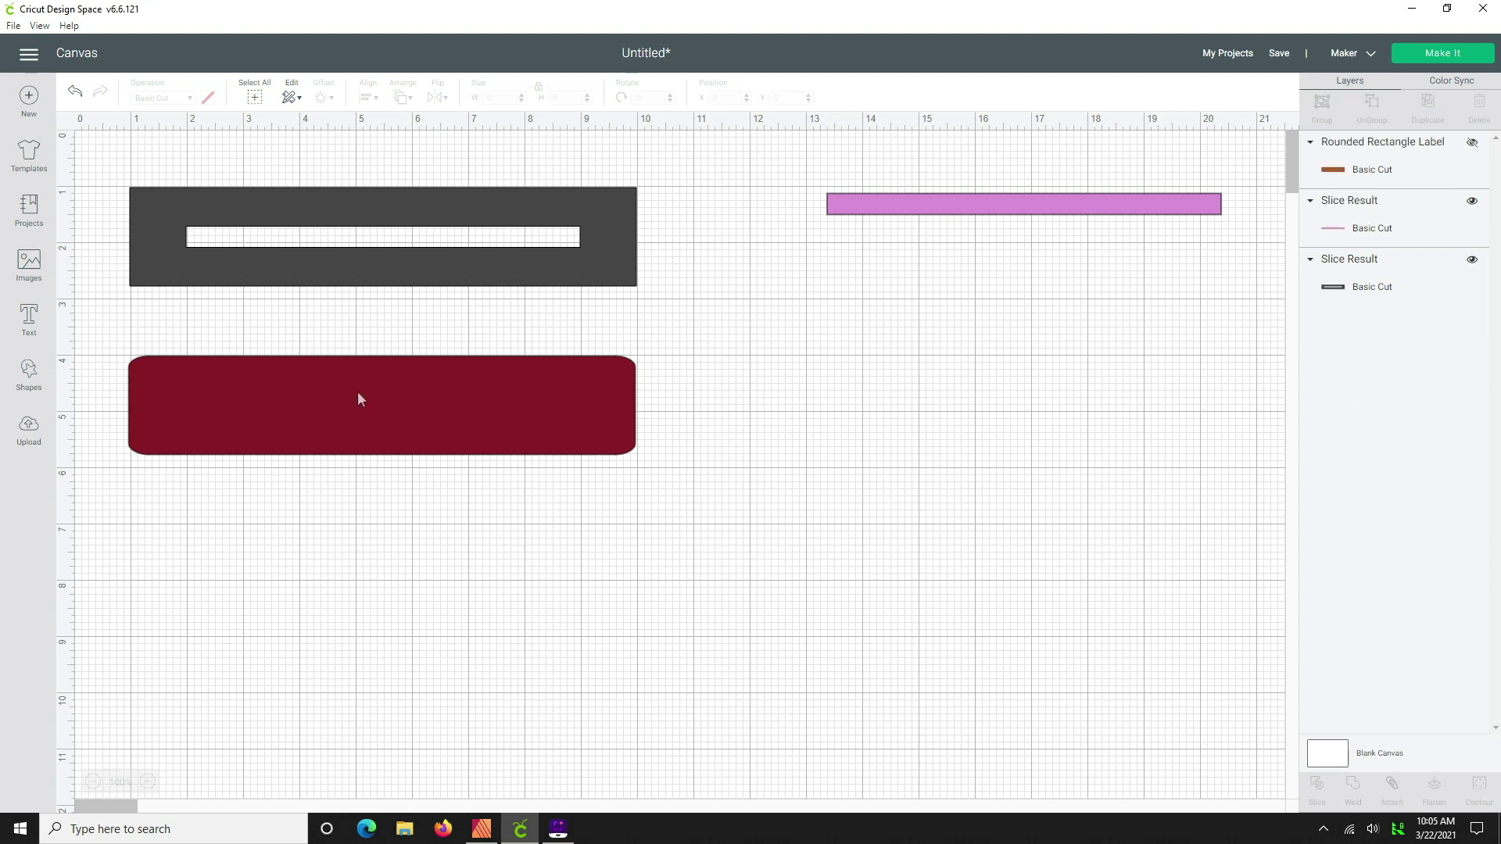
left_click_drag(346, 369, 352, 472)
left_click_drag(348, 412, 982, 238)
left_click_drag(503, 414, 1195, 293)
left_click_drag(214, 471, 209, 341)
left_click(413, 600)
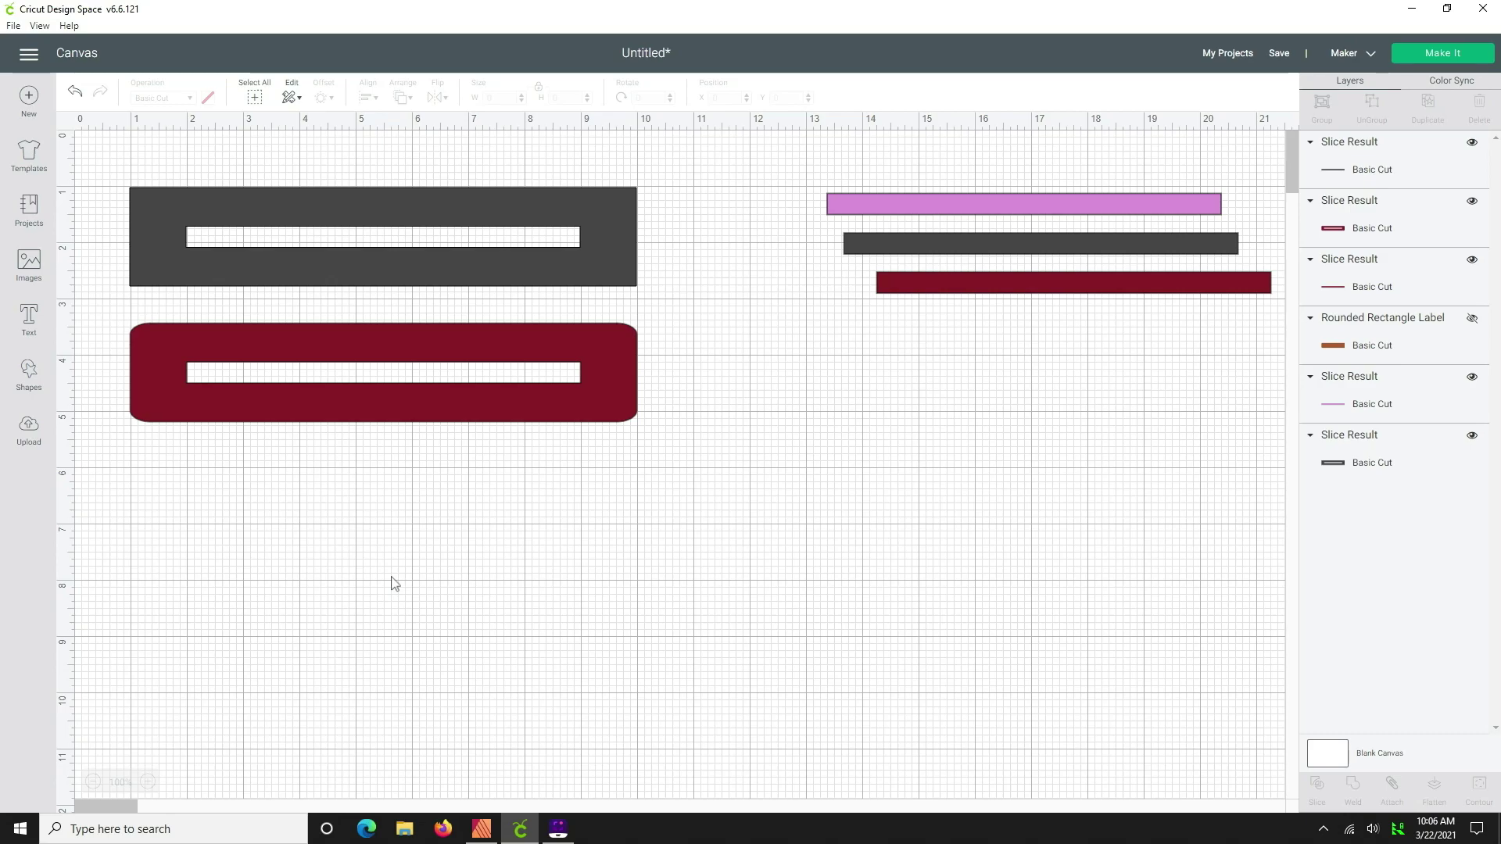
In Affinity Publisher's Document Setup, change the resolution from 300 to 72 DPI
key("alt+Tab")
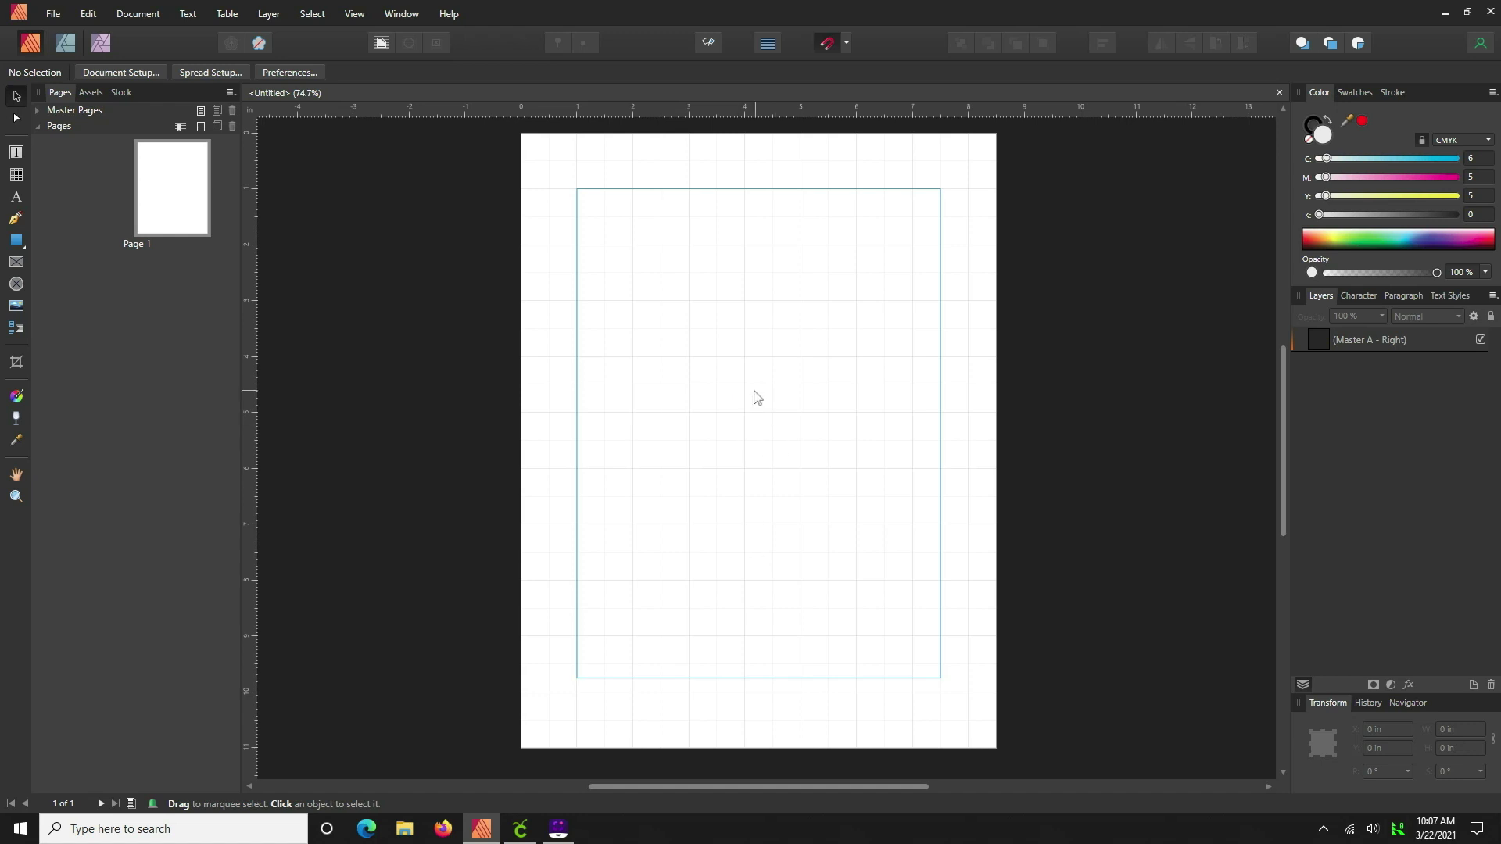
left_click(52, 17)
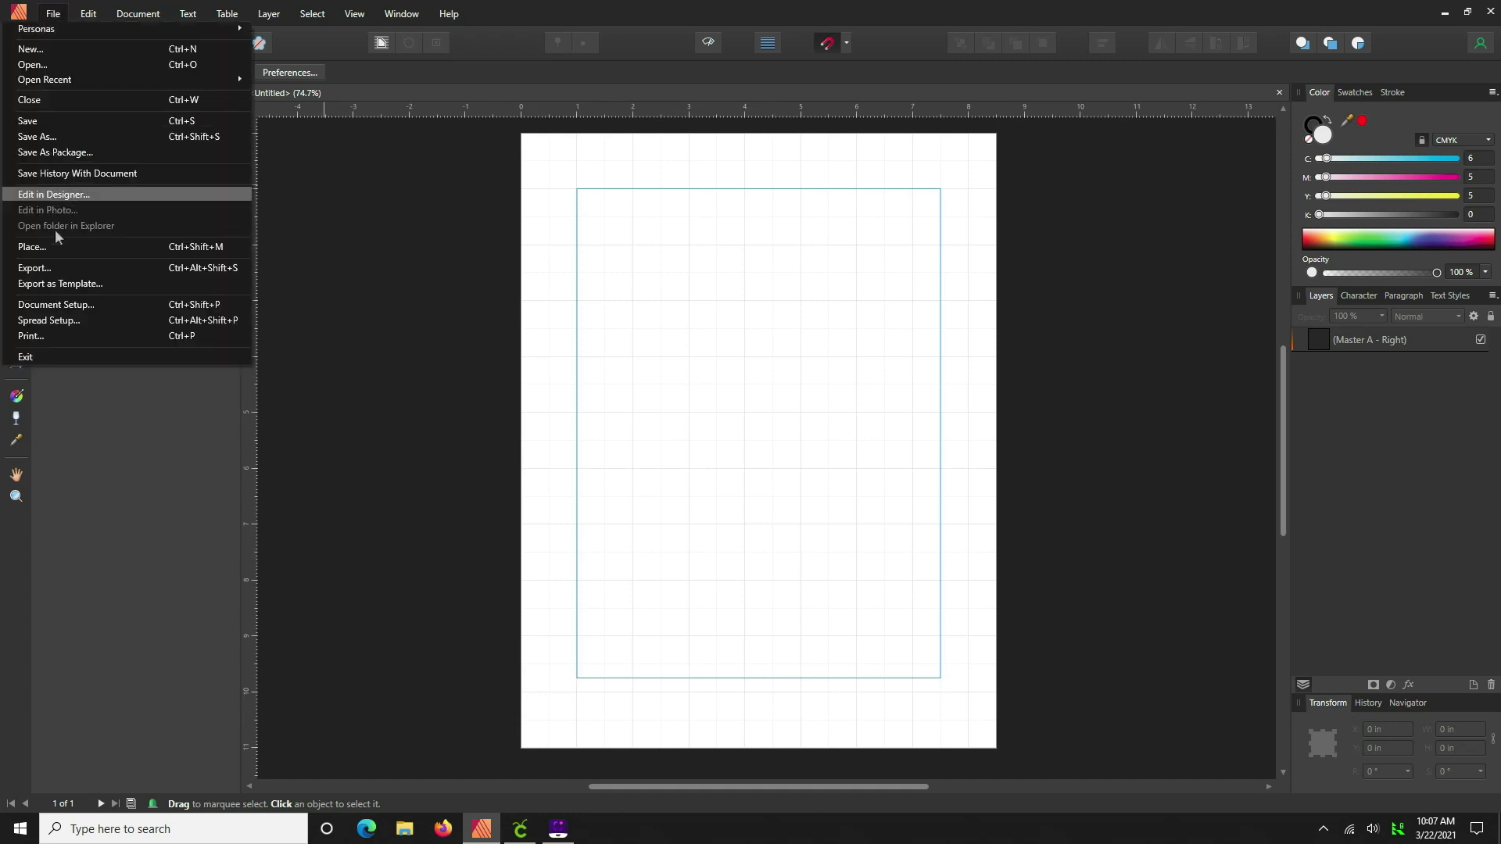
left_click(52, 306)
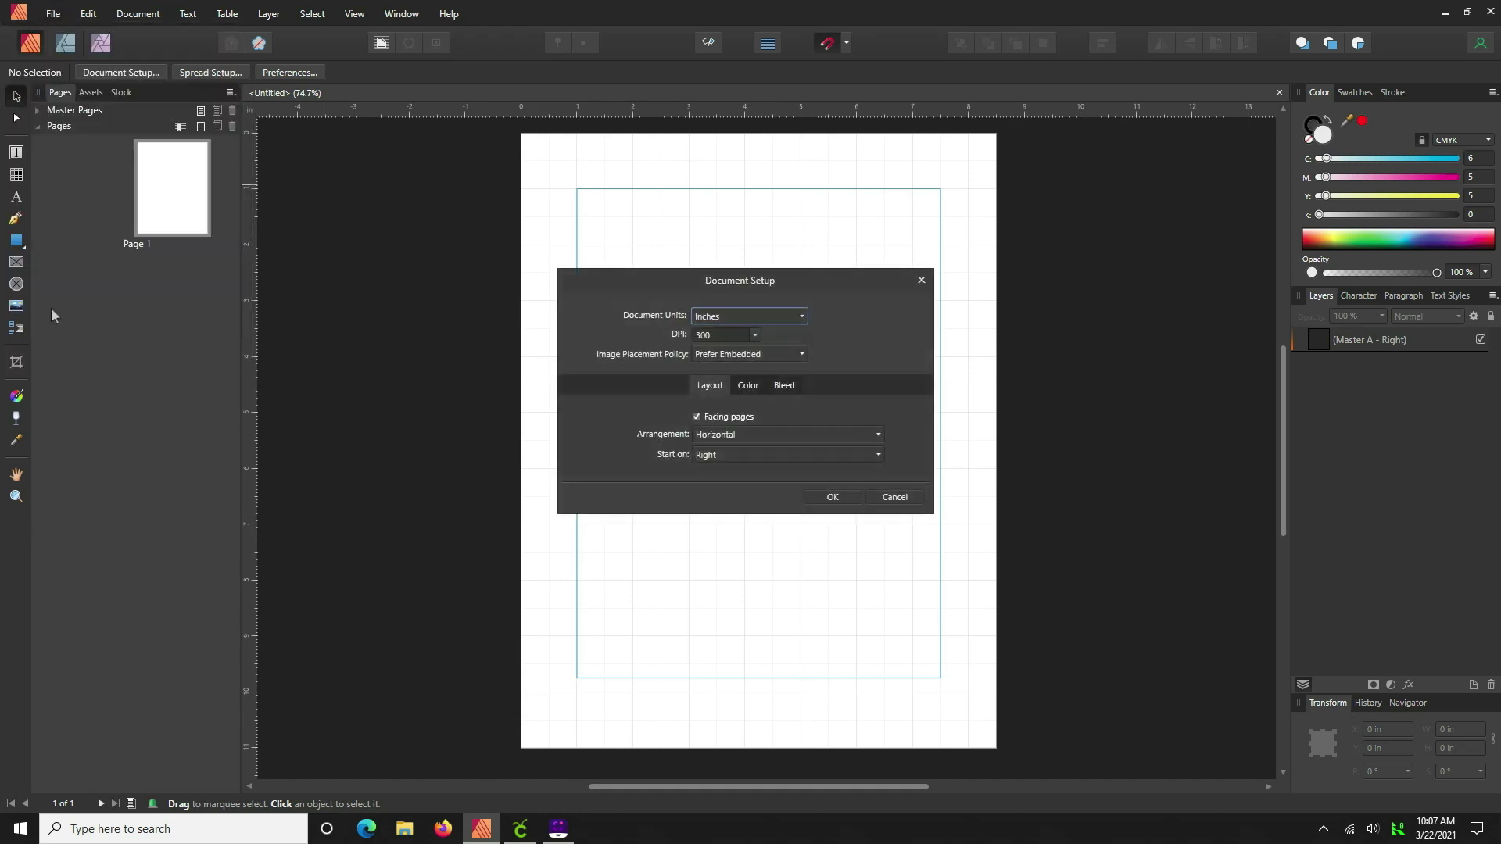
left_click(727, 337)
type("22")
left_click(833, 499)
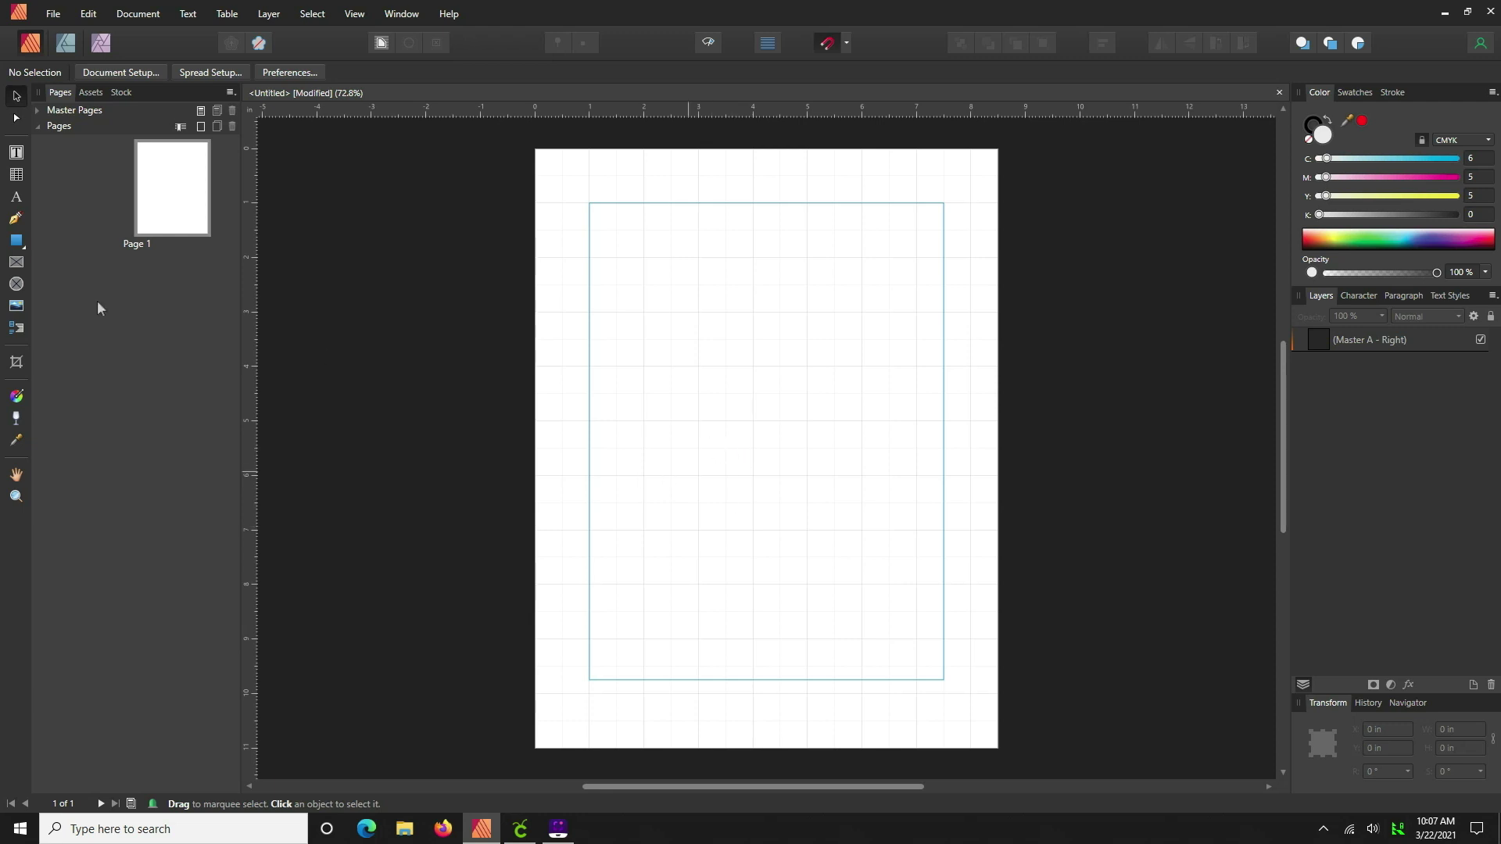
Draw a tall rectangle on the page and size it to 1.175 in wide by 9 in high
left_click(21, 247)
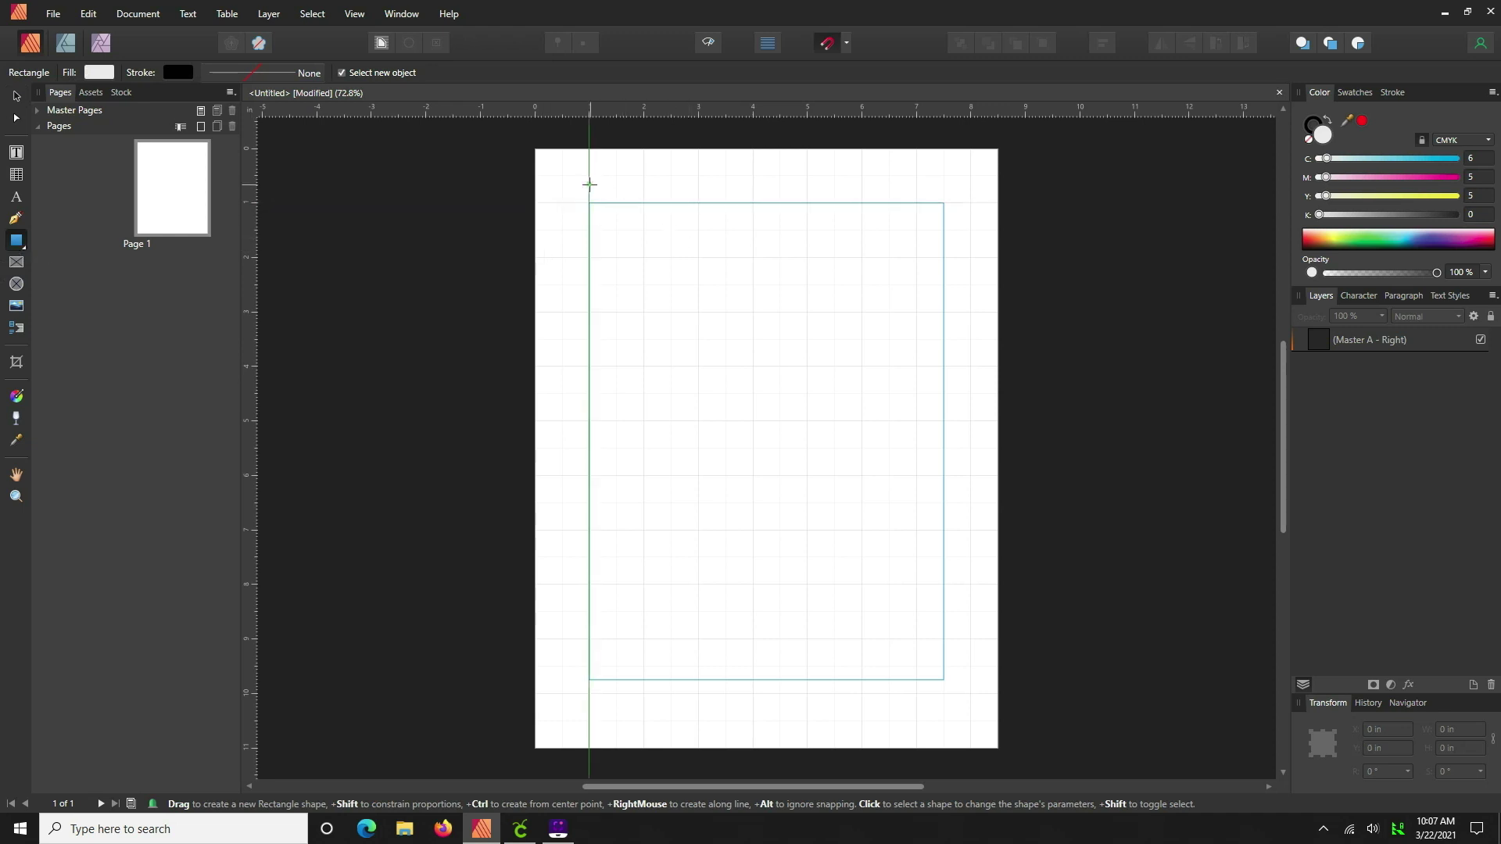
left_click_drag(589, 185, 692, 680)
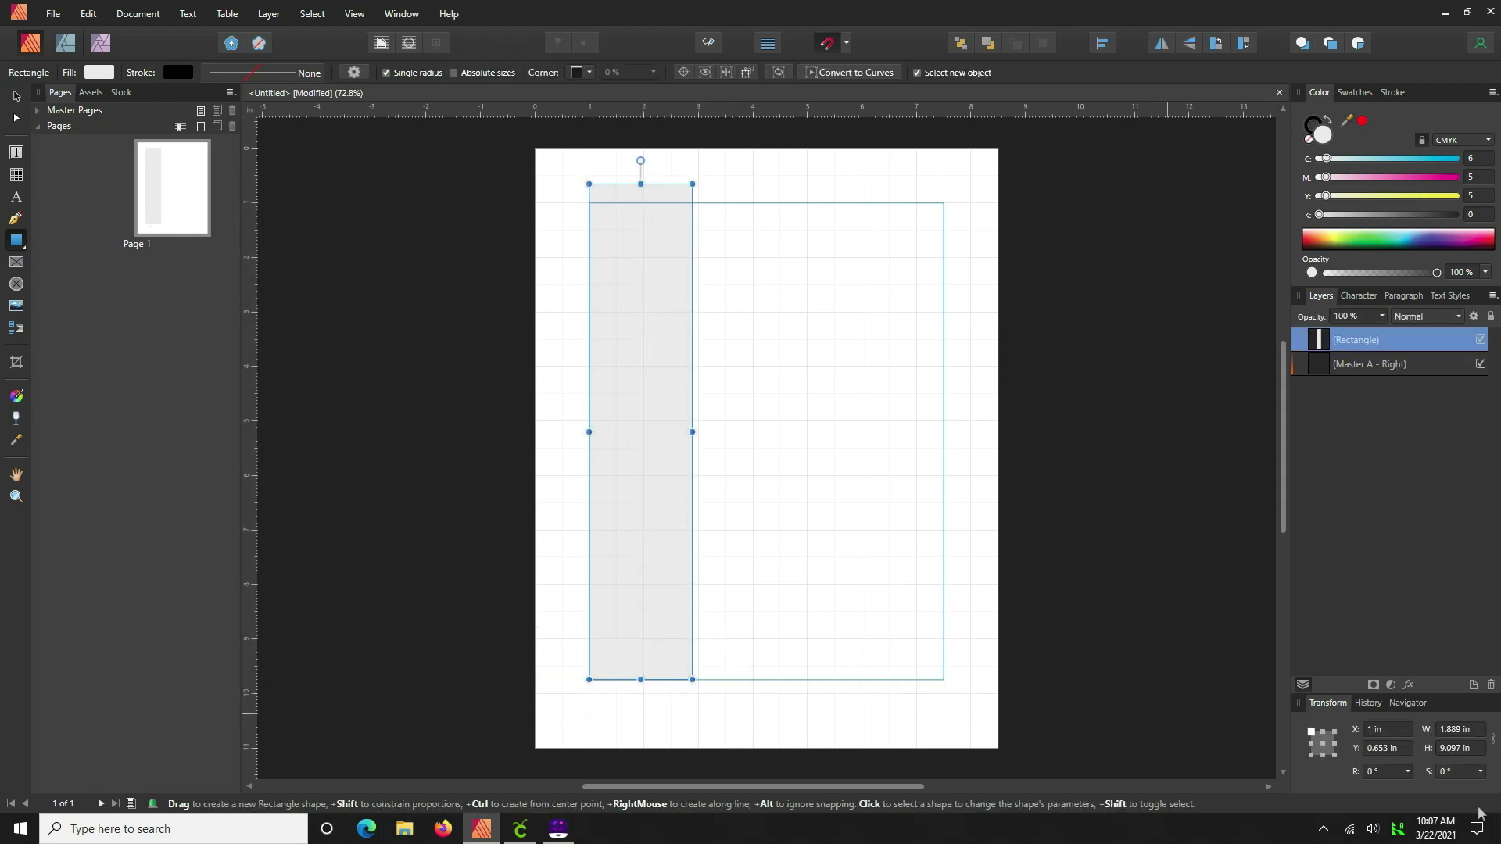
left_click(1475, 737)
type("1.175")
key("Tab")
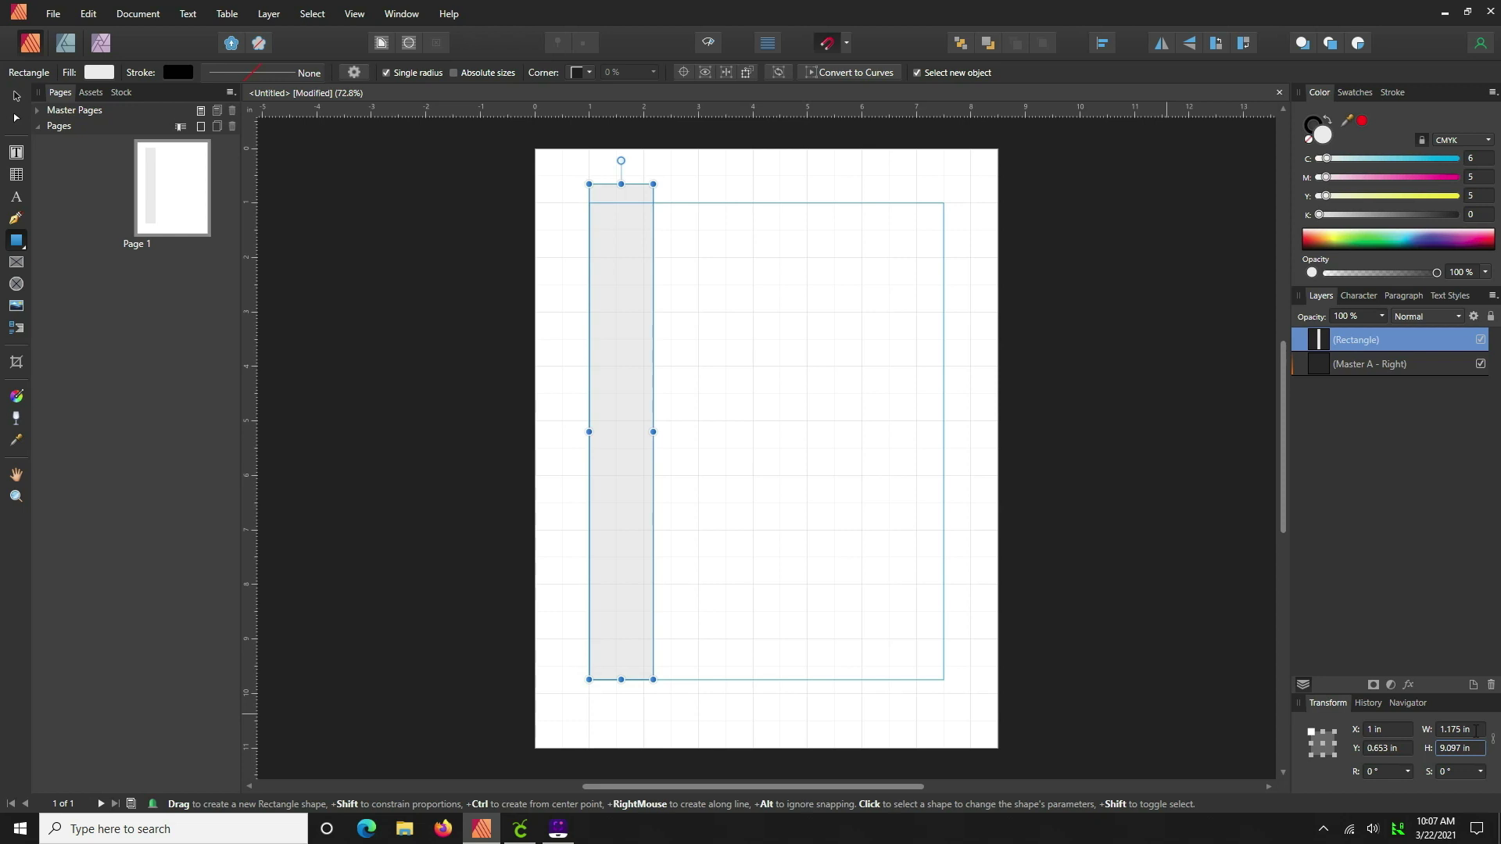
left_click(1482, 749)
type("9")
key("Tab")
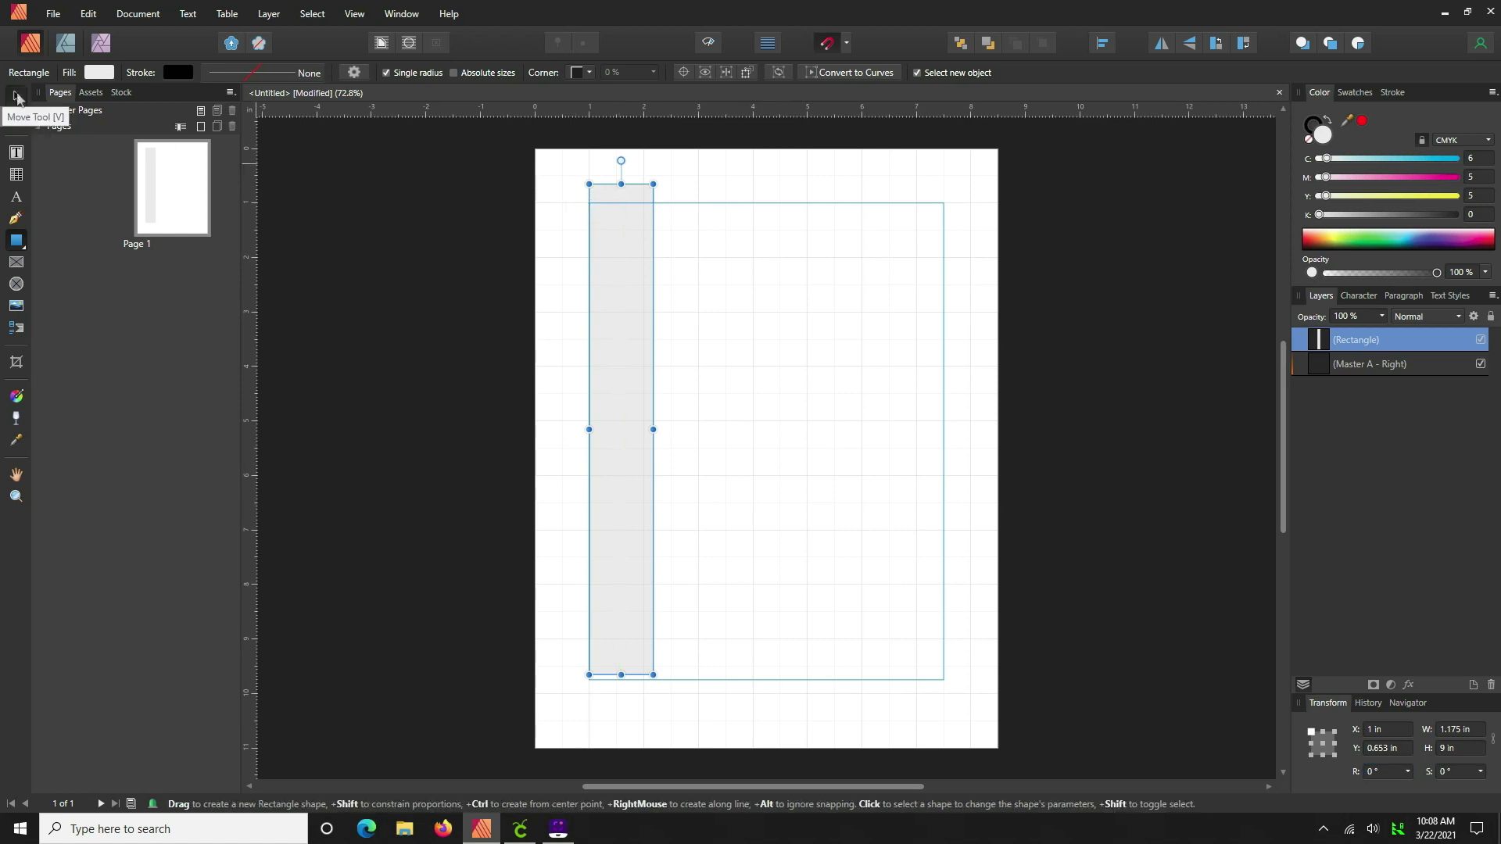
Nudge the rectangle down and give it Rounded corners at 45%
left_click(17, 98)
left_click_drag(620, 305, 611, 307)
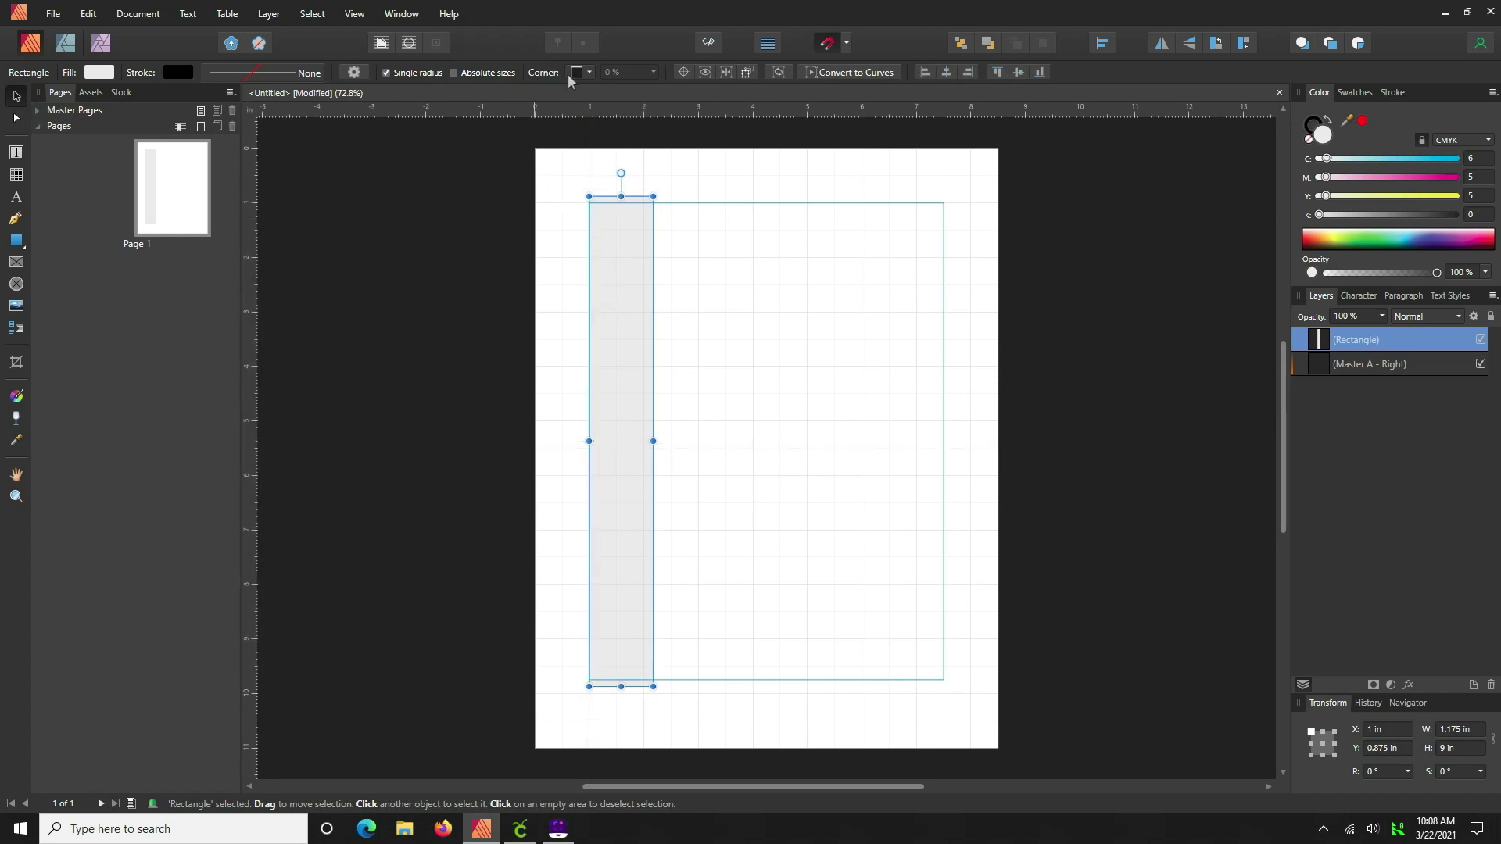
left_click(589, 73)
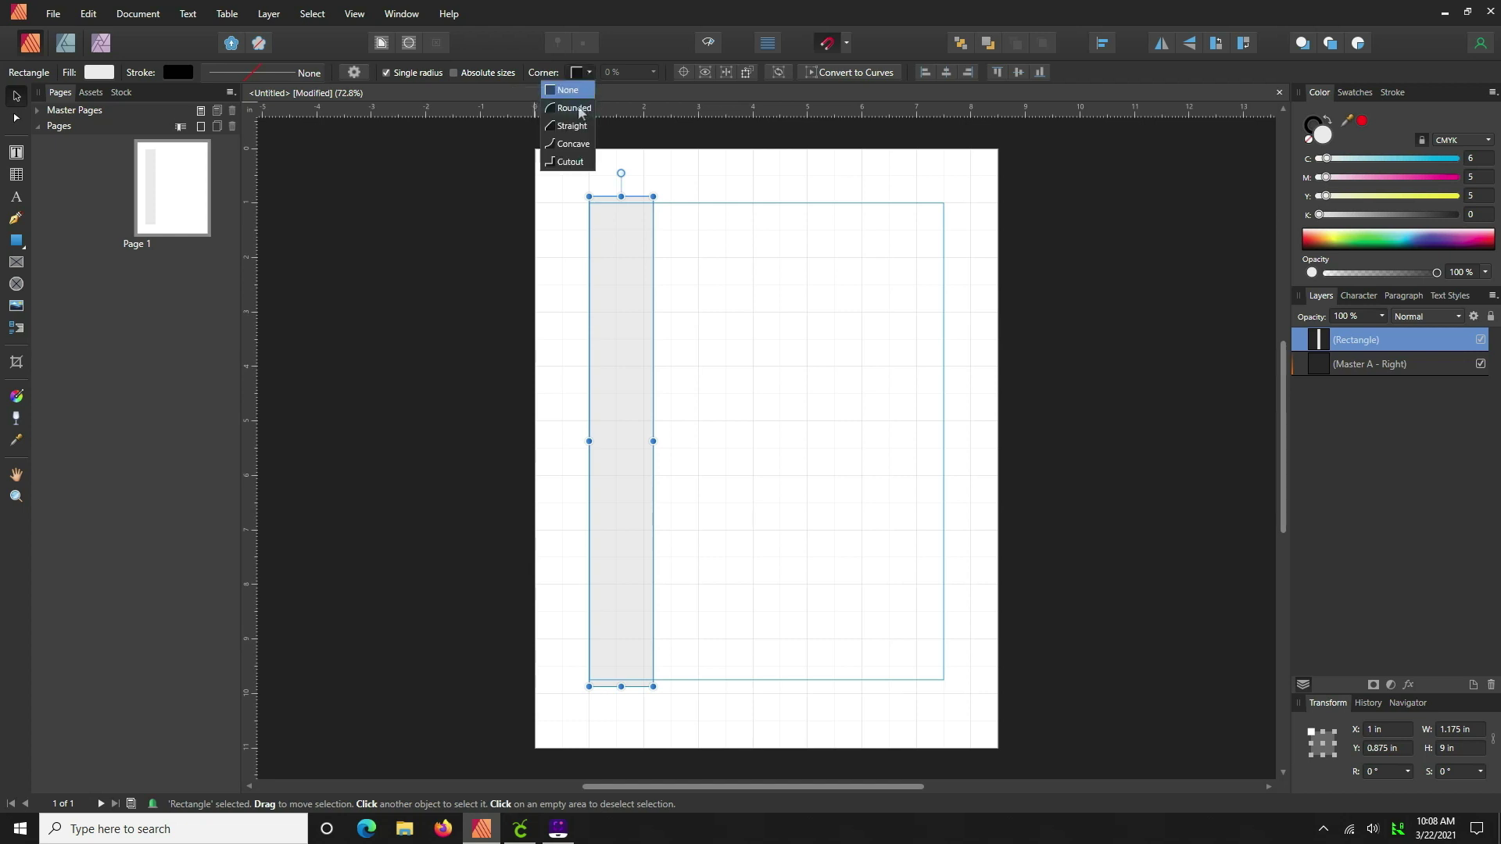
left_click(581, 111)
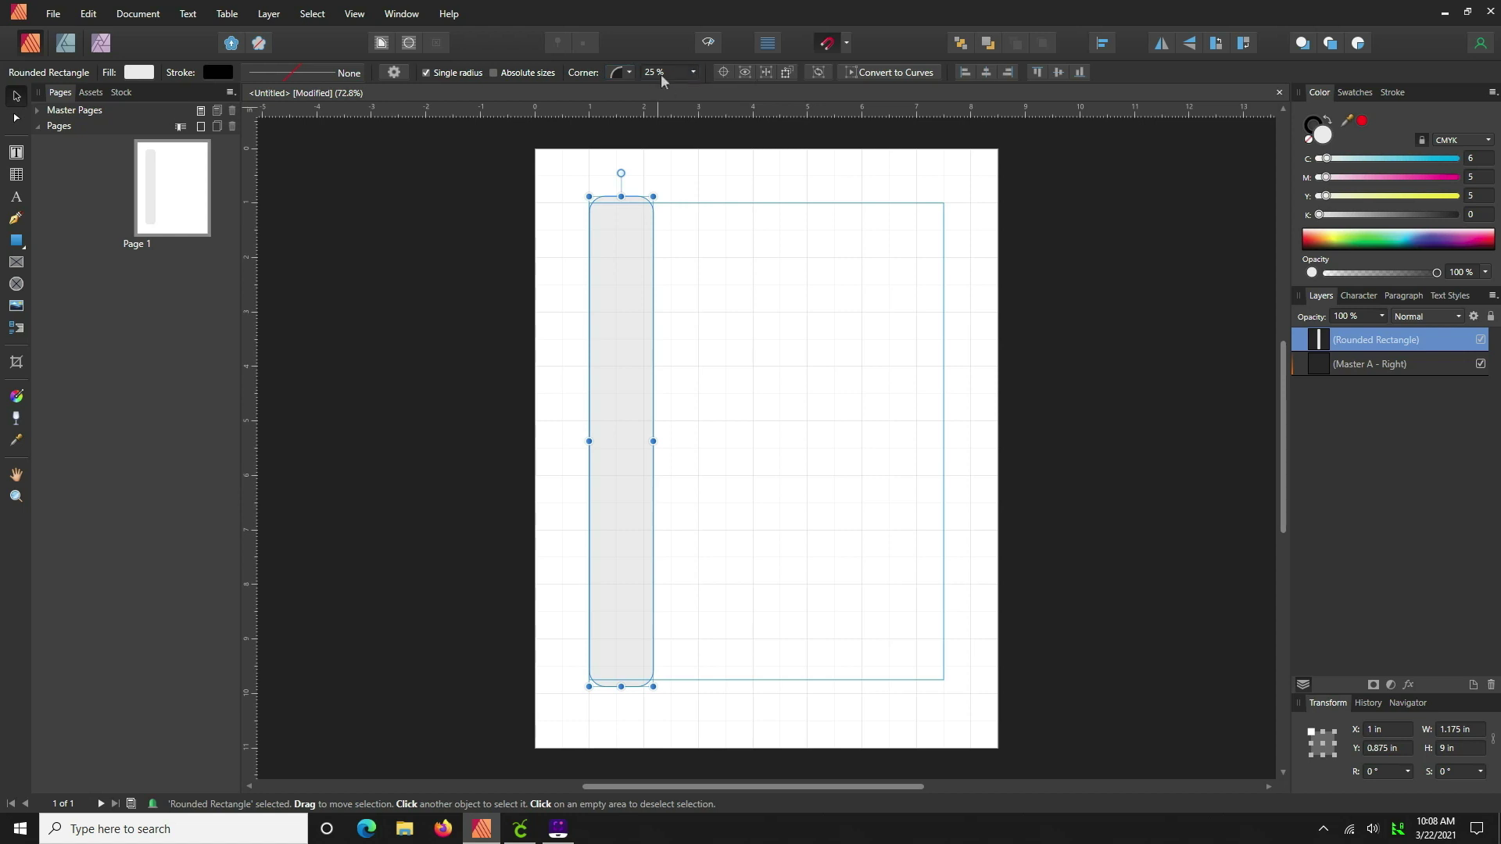
left_click(667, 74)
type("45")
key("Return")
left_click(746, 573)
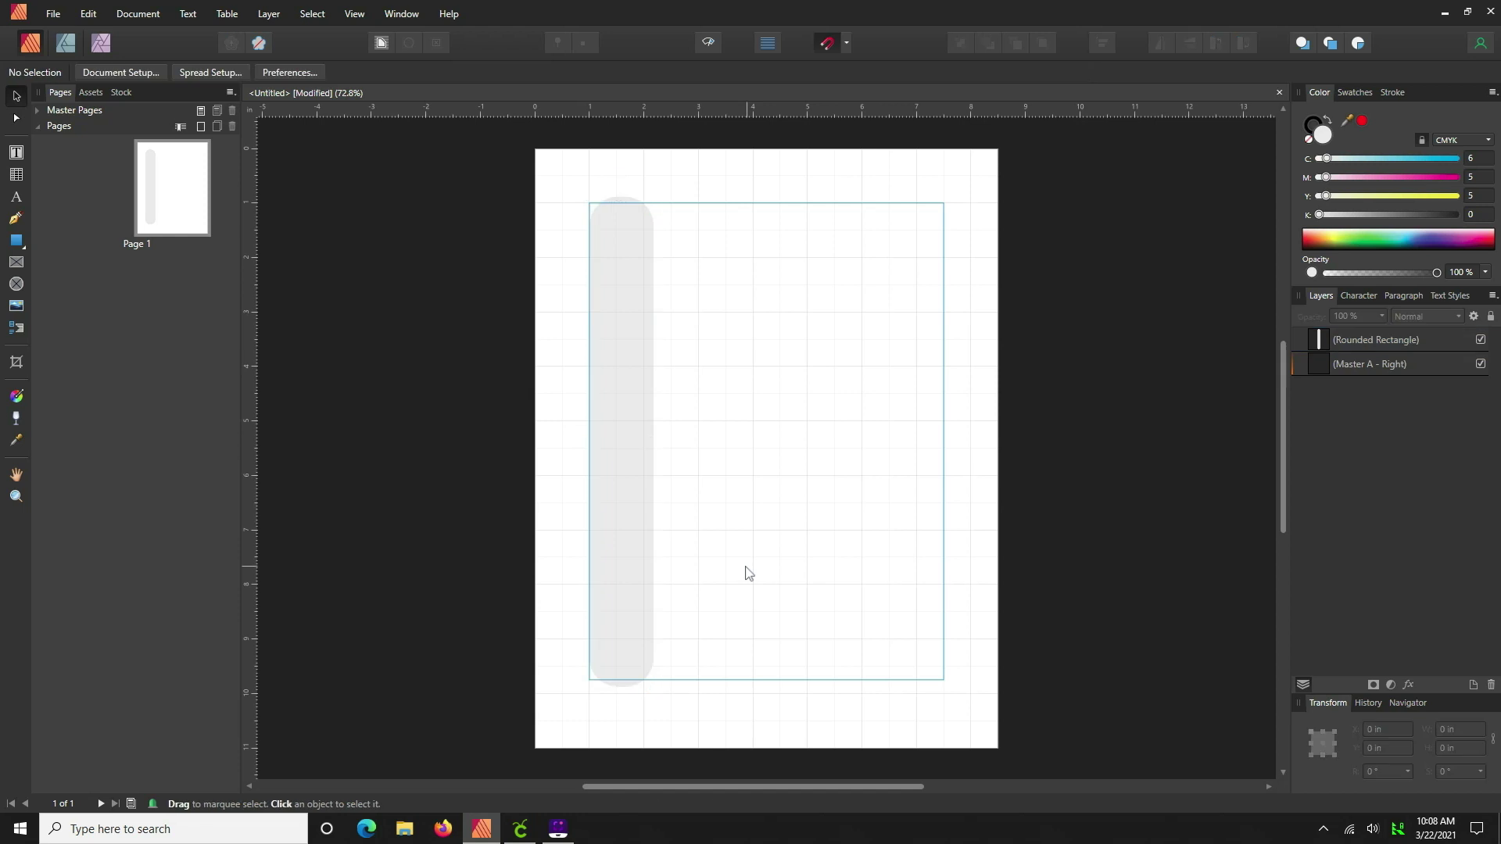
left_click(630, 635)
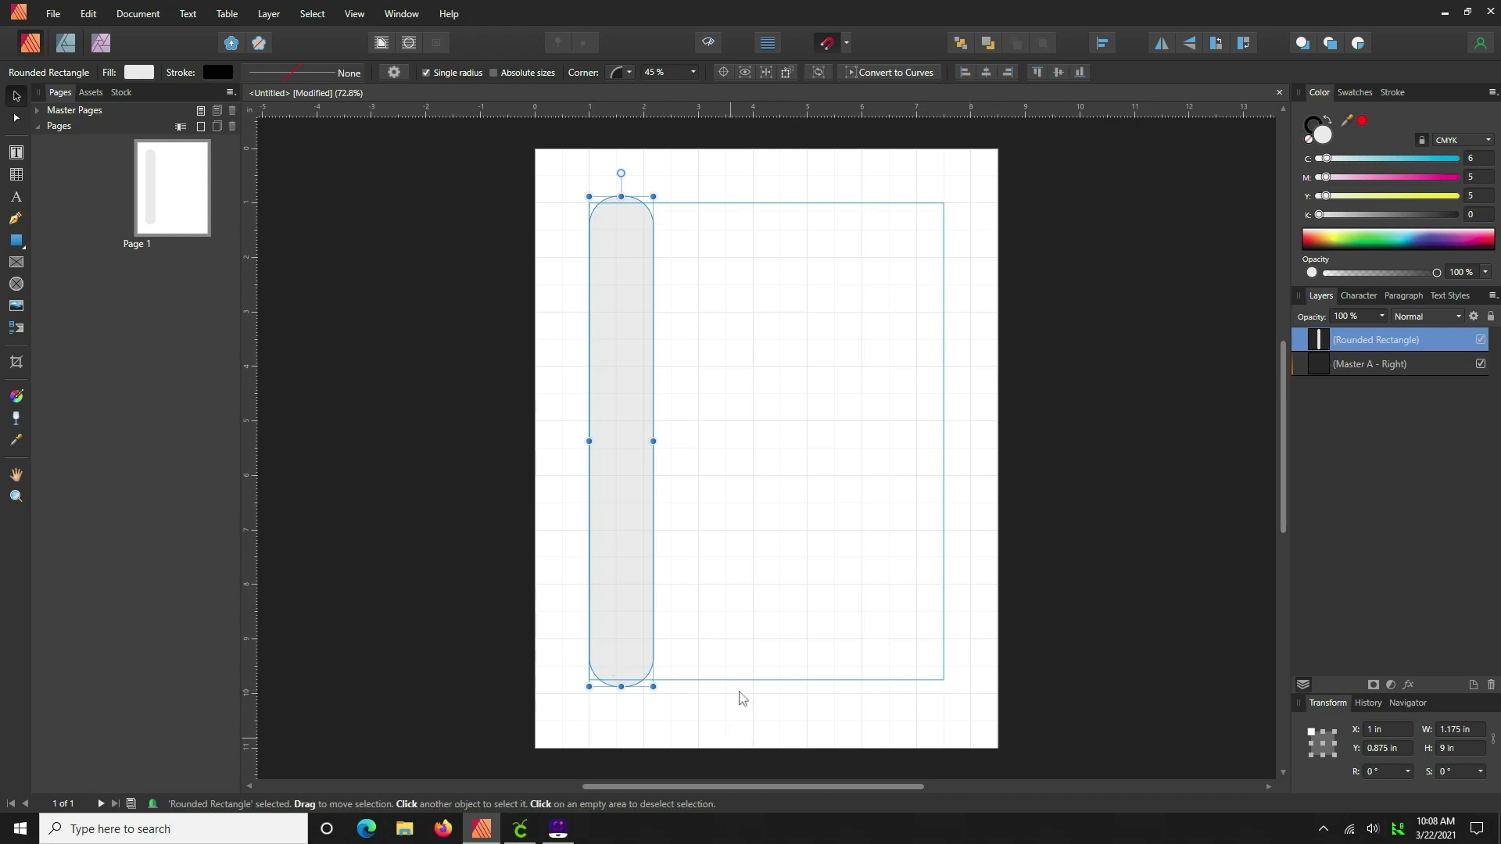
Widen the rounded pill shape to 1.75 in and check the result
left_click(1451, 738)
key("BackSpace")
key("Return")
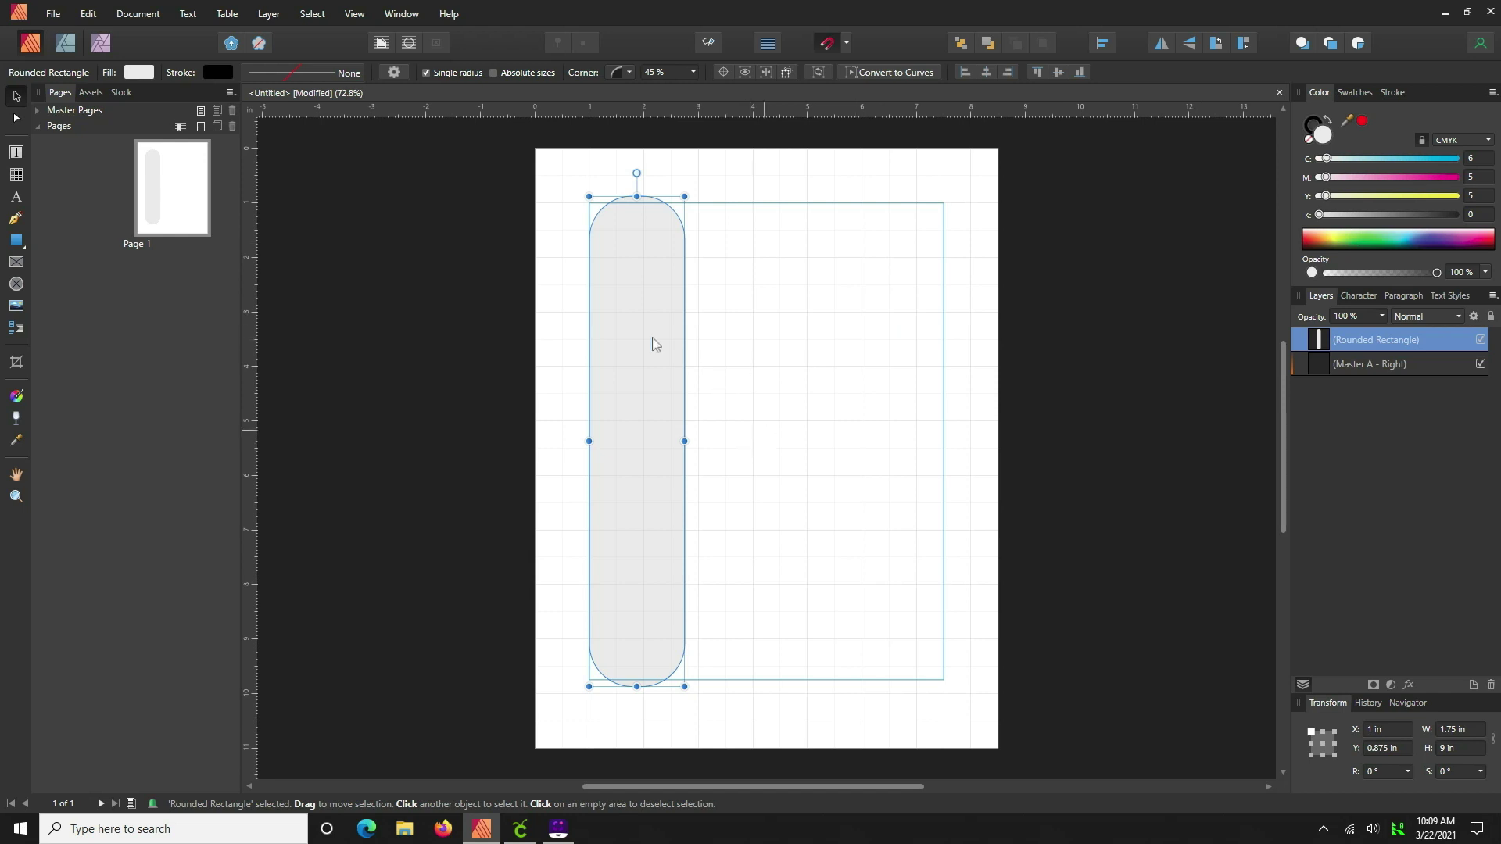
left_click(825, 412)
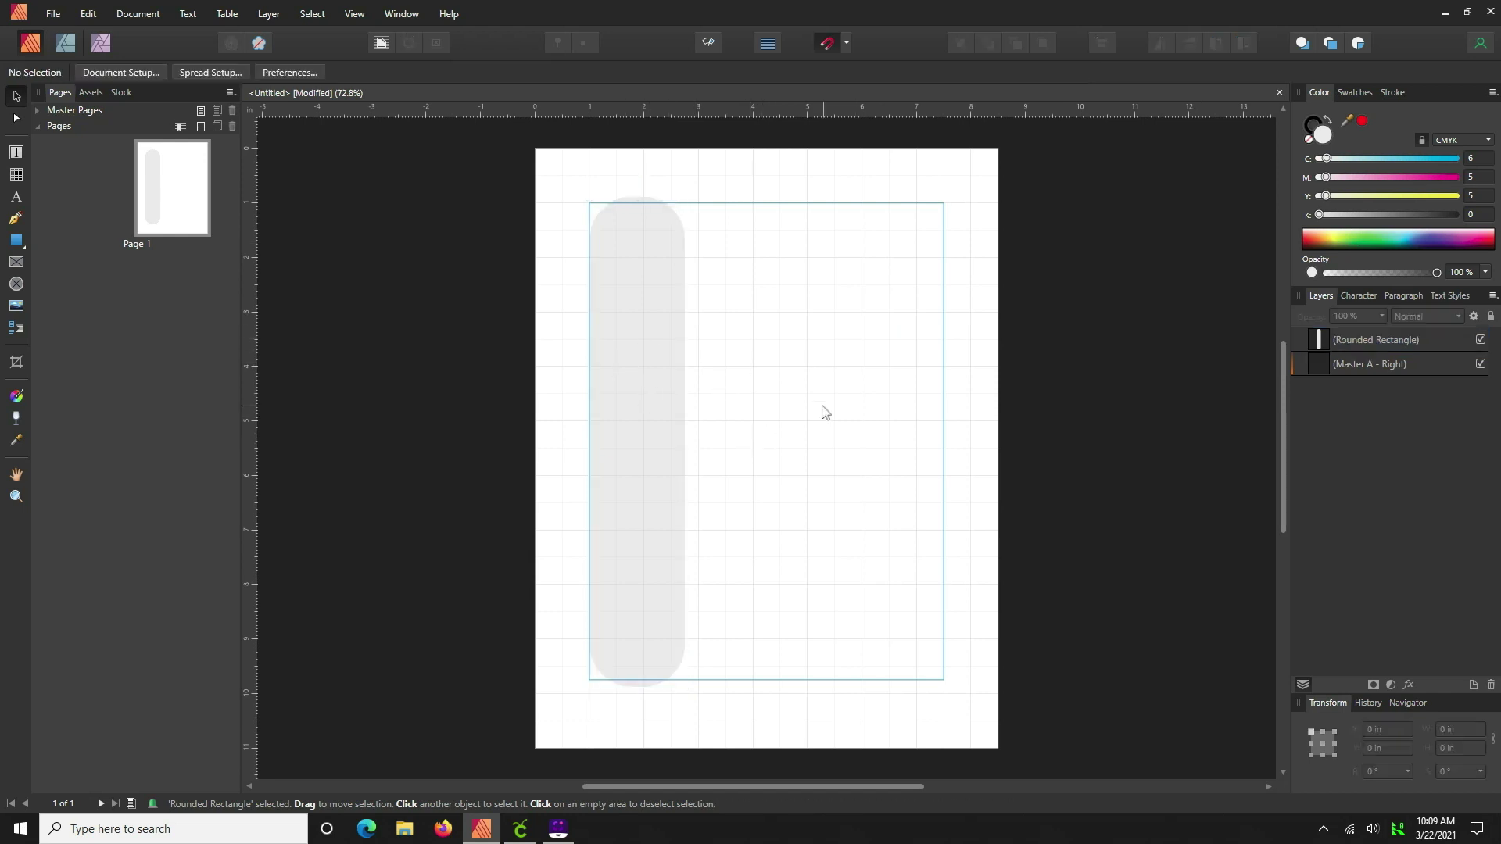
left_click(638, 533)
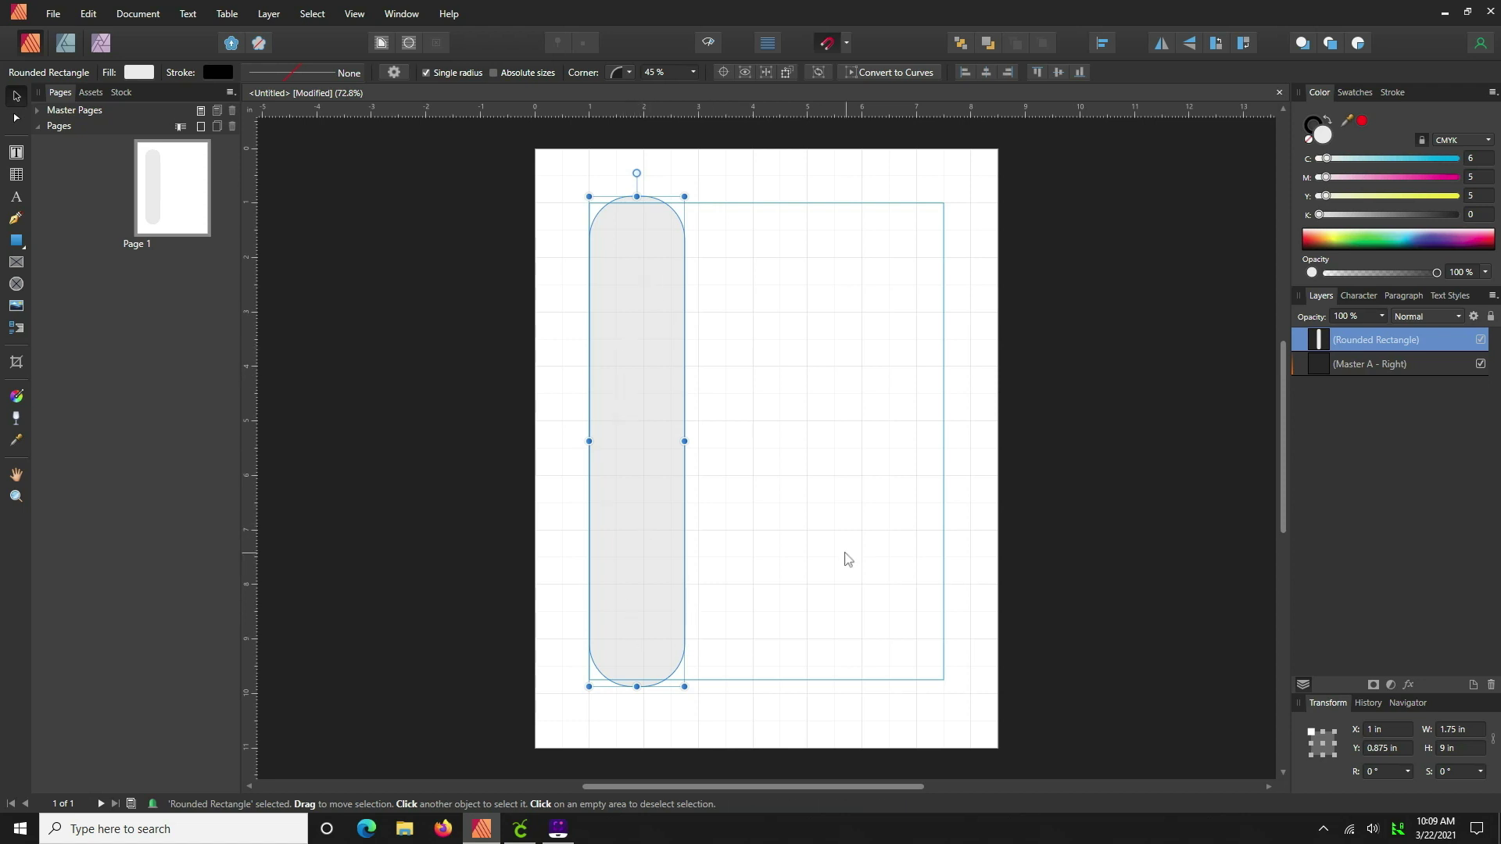
Export the page as a JPEG named 'cricut-overlay-demo' to the Desktop
left_click(841, 574)
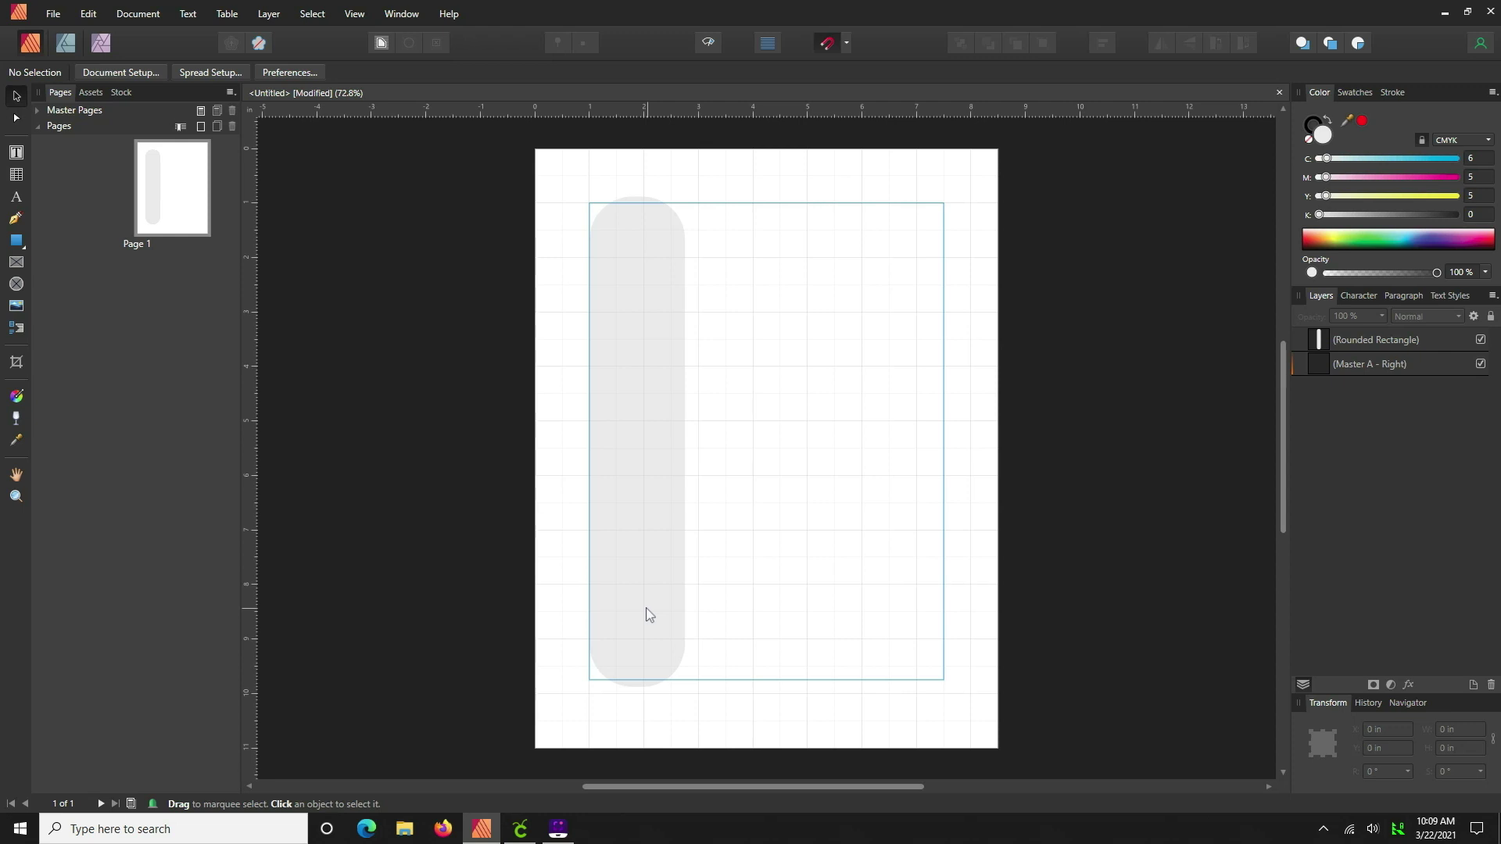
left_click(49, 16)
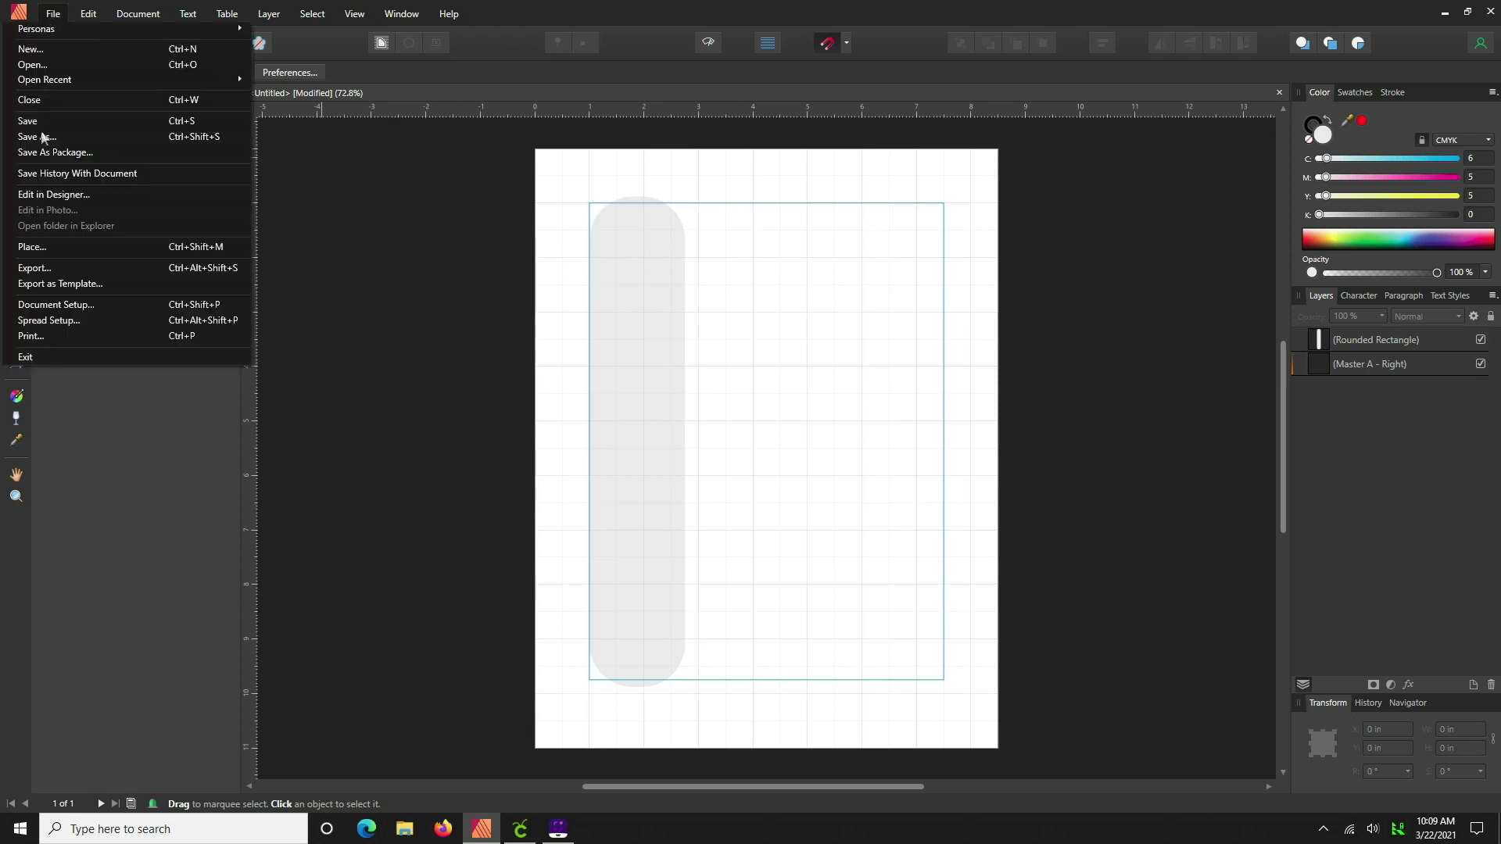
left_click(35, 268)
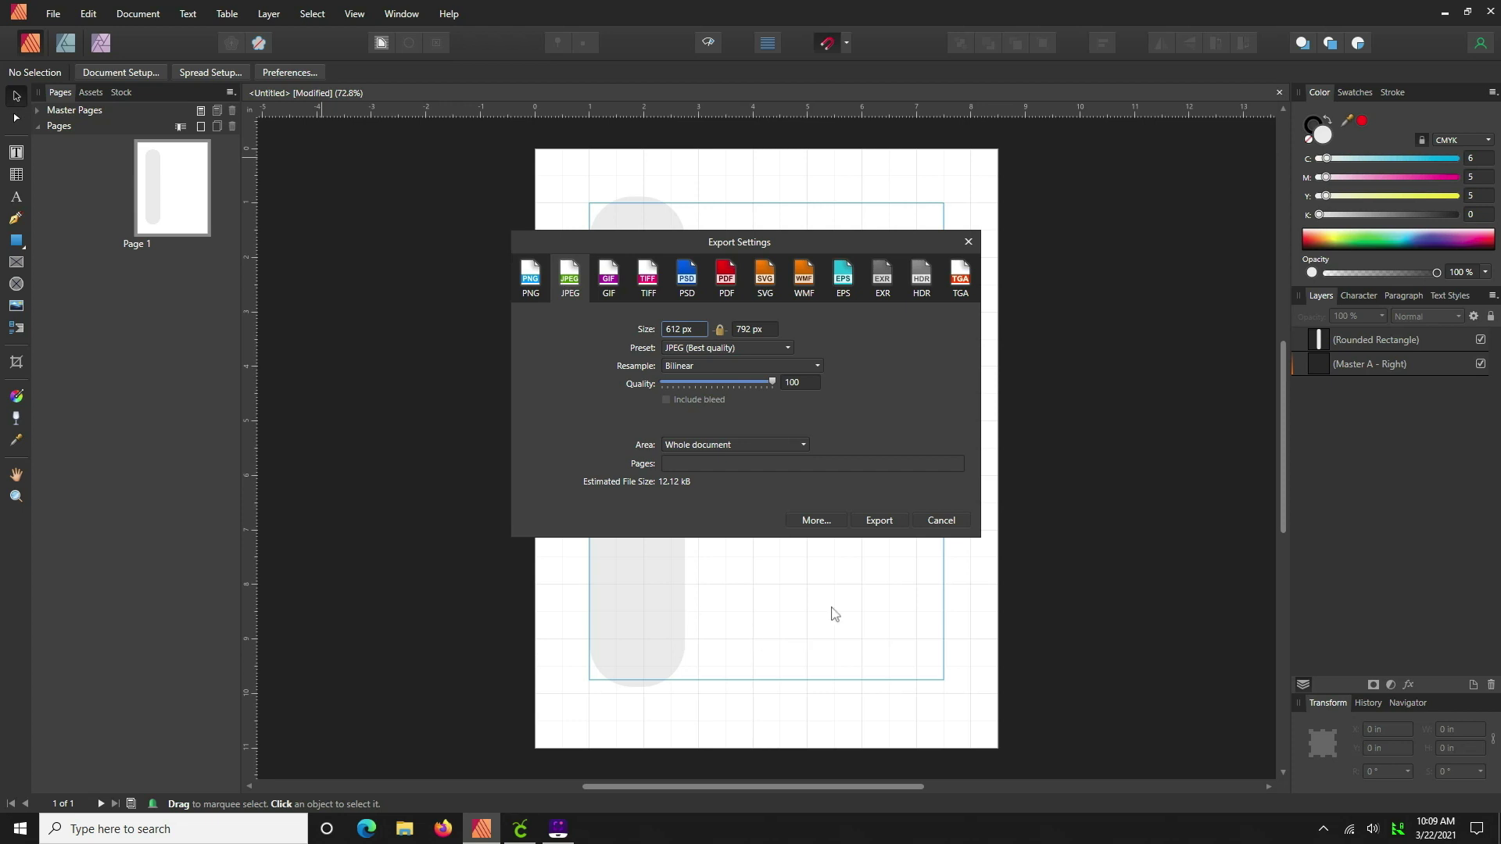
left_click(878, 520)
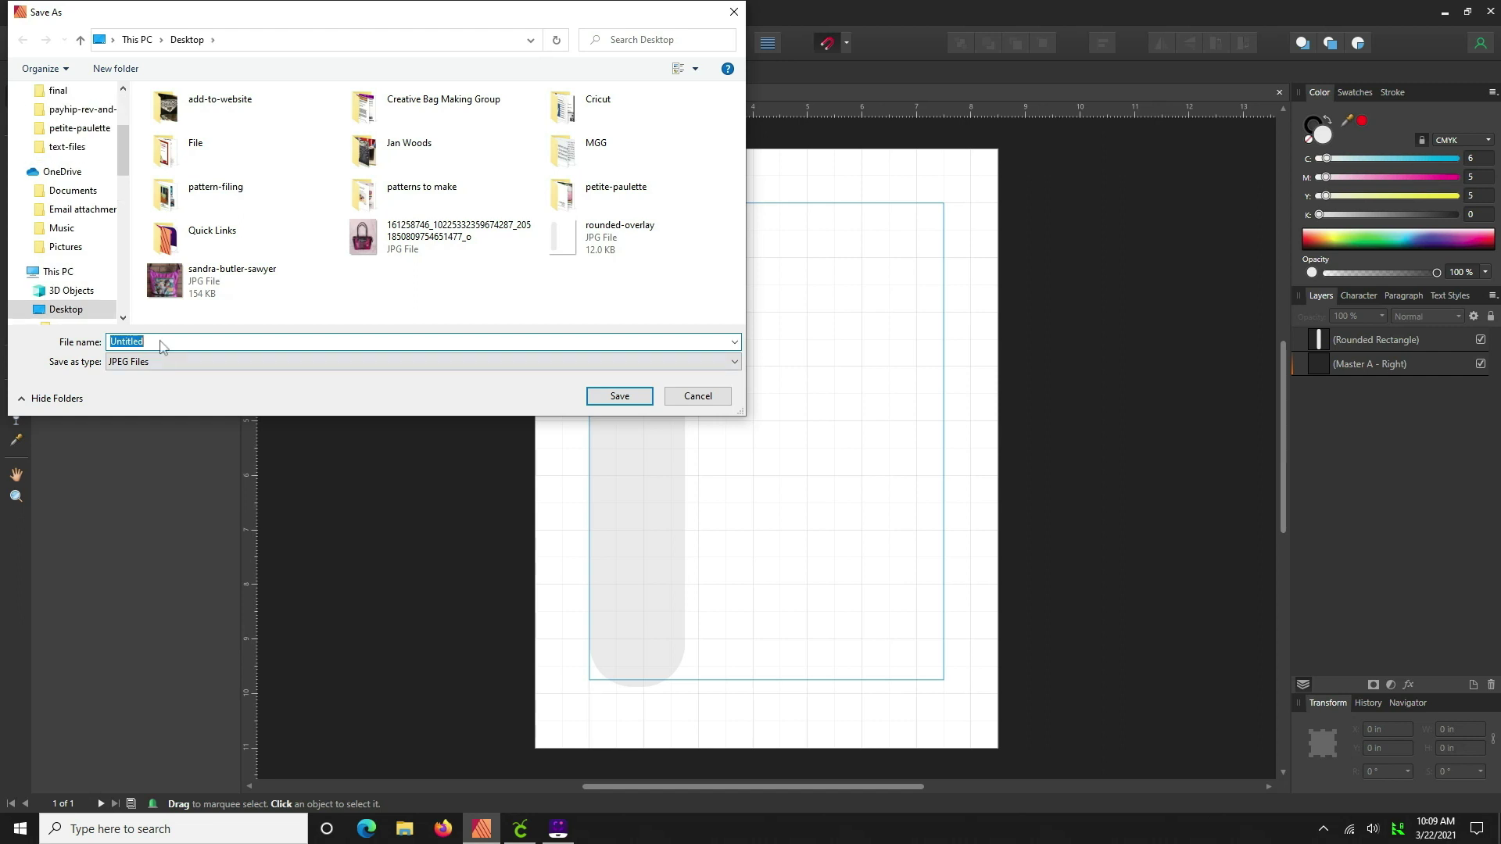
type("cricu")
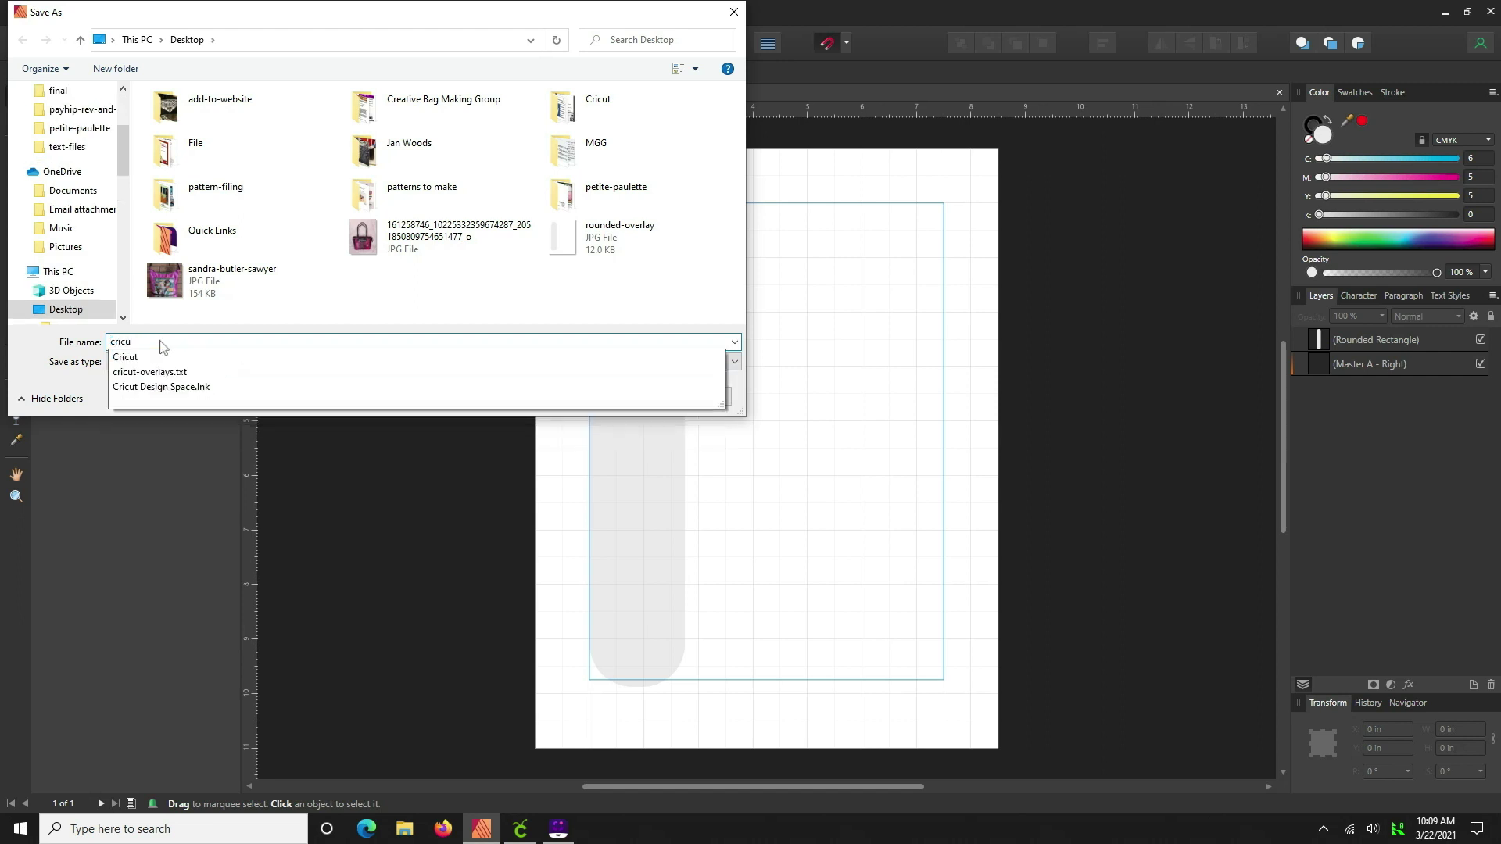
type("t-overlay")
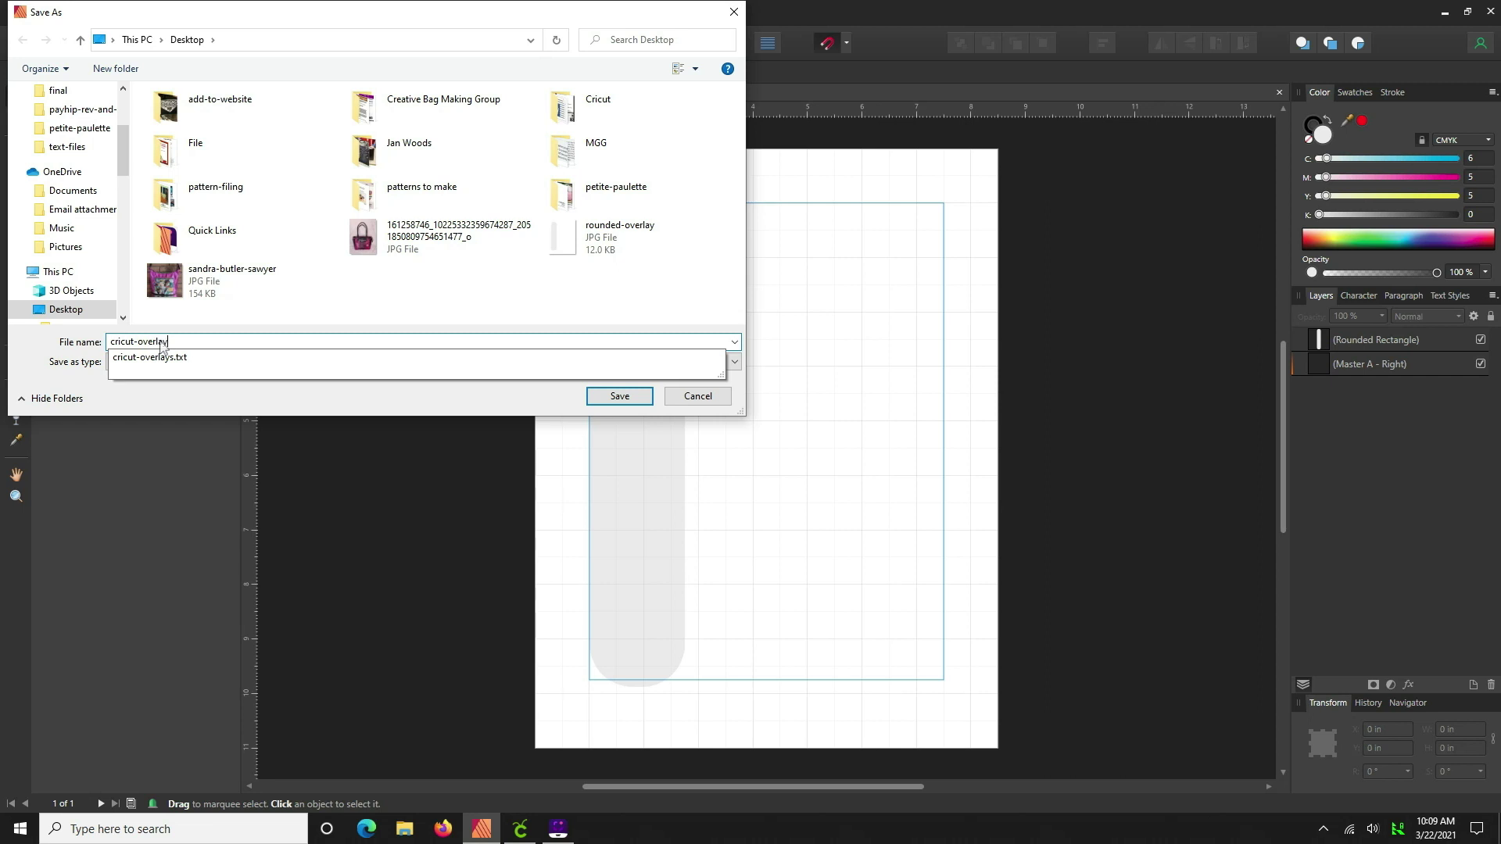
type("-ce")
type("emo")
key("Return")
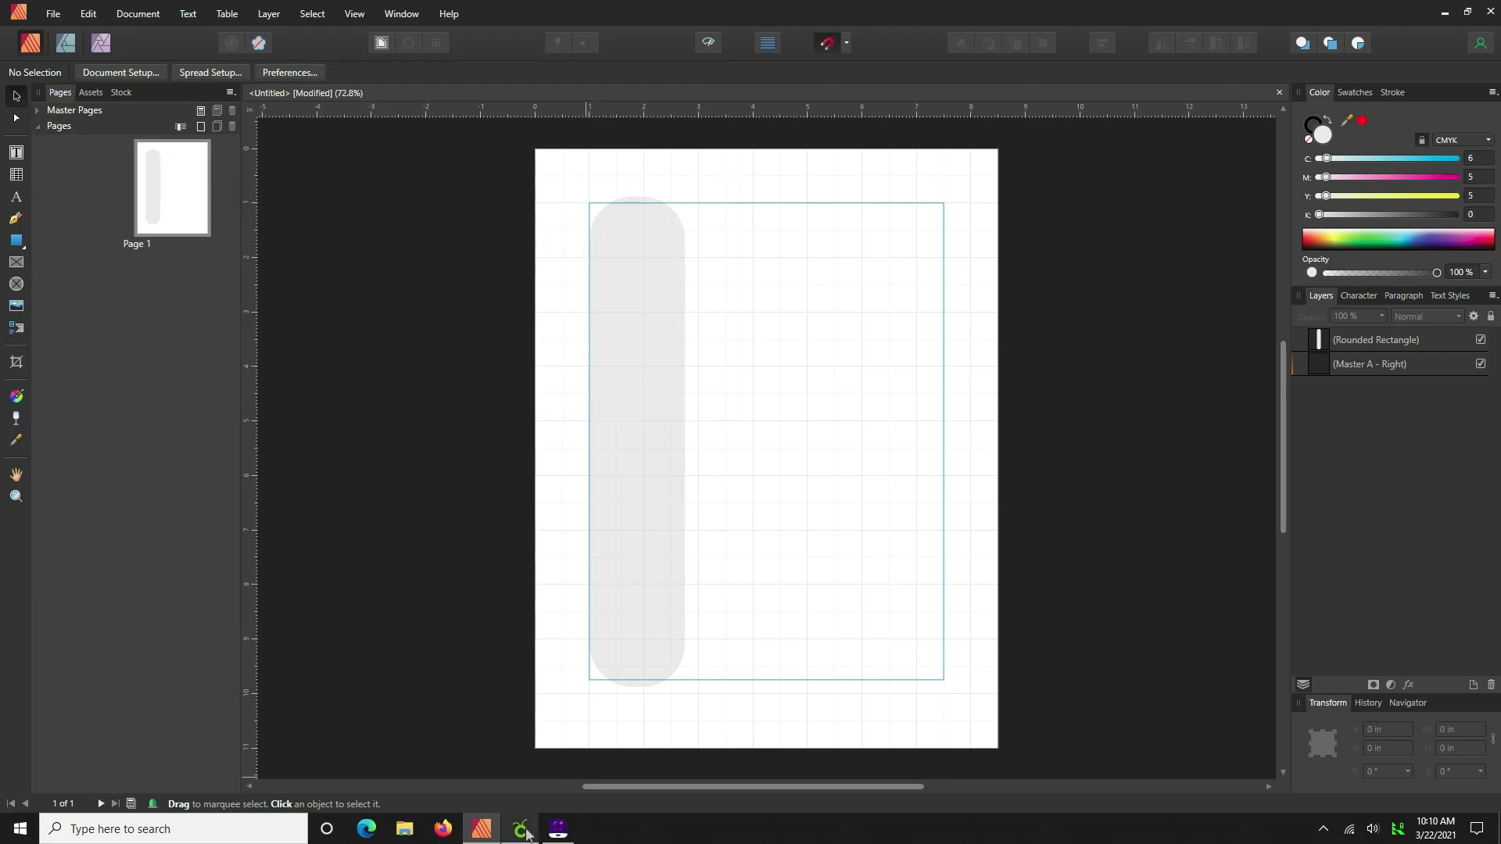
Back in Cricut Design Space, start an image upload and open the cricut-overlay-demo file
left_click(522, 828)
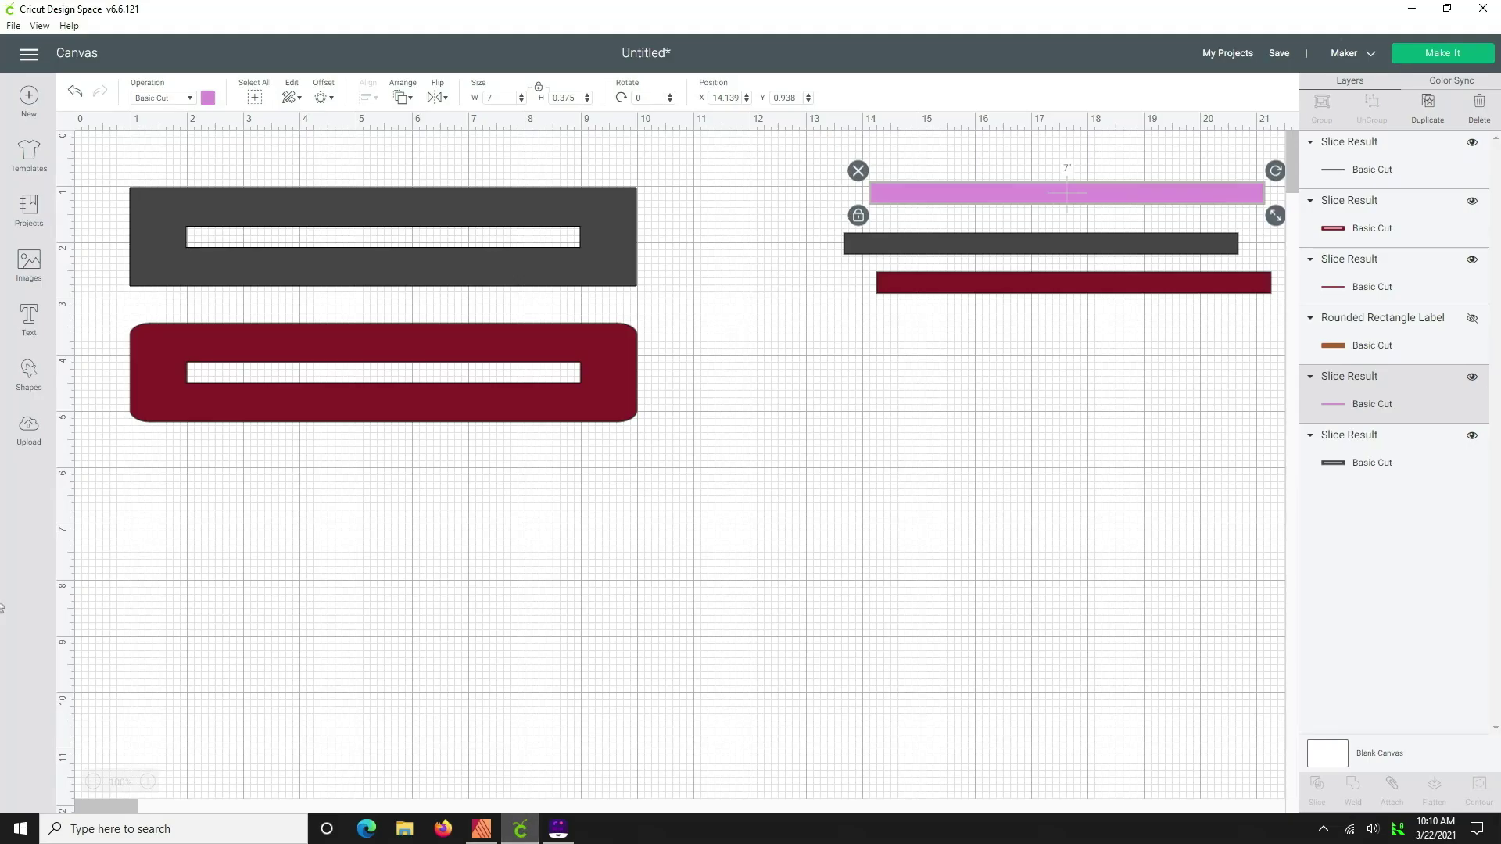
left_click(29, 426)
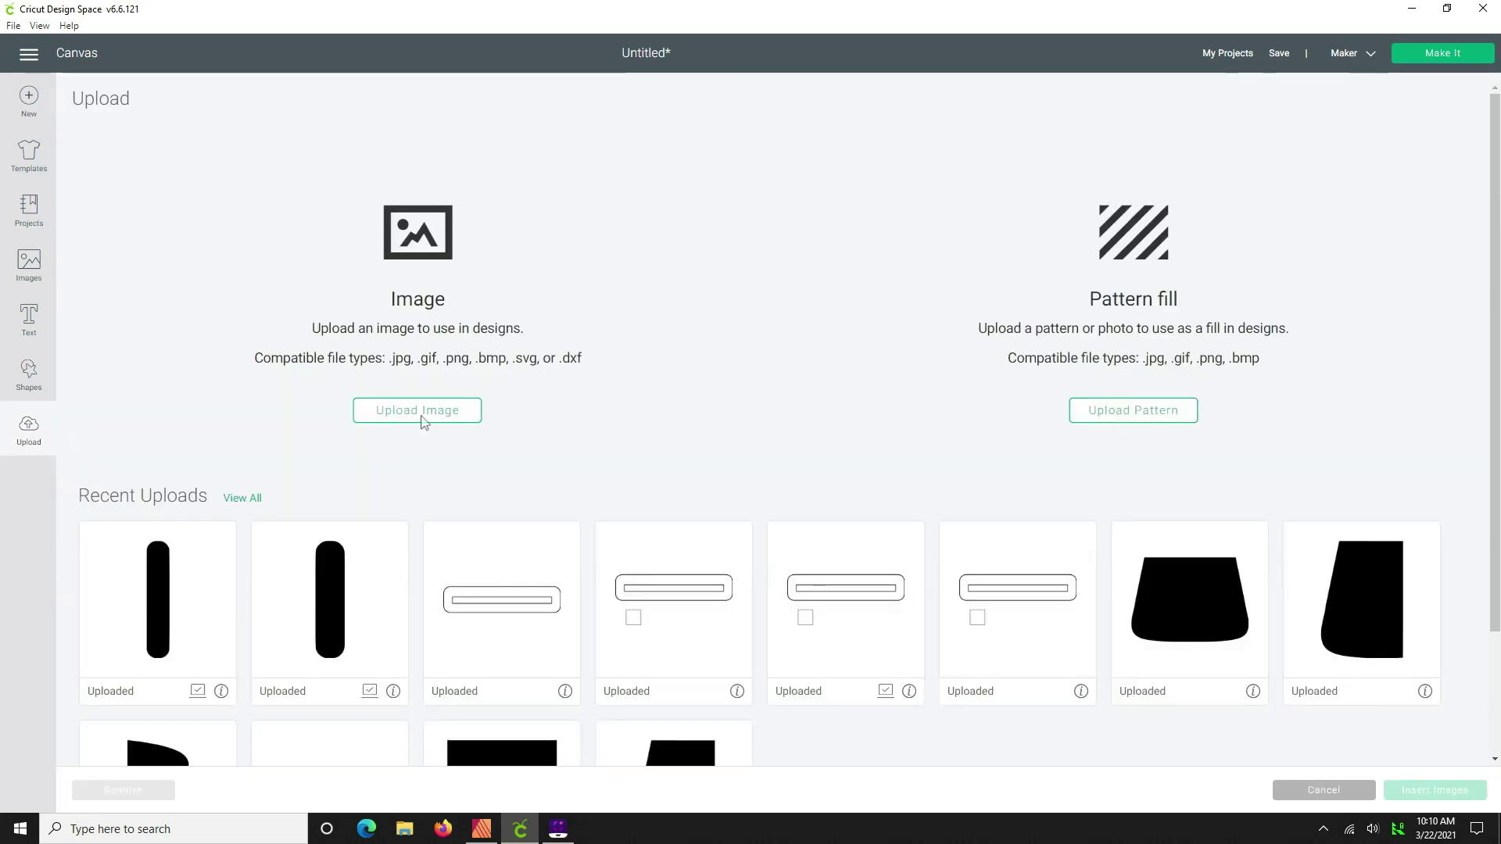
left_click(421, 415)
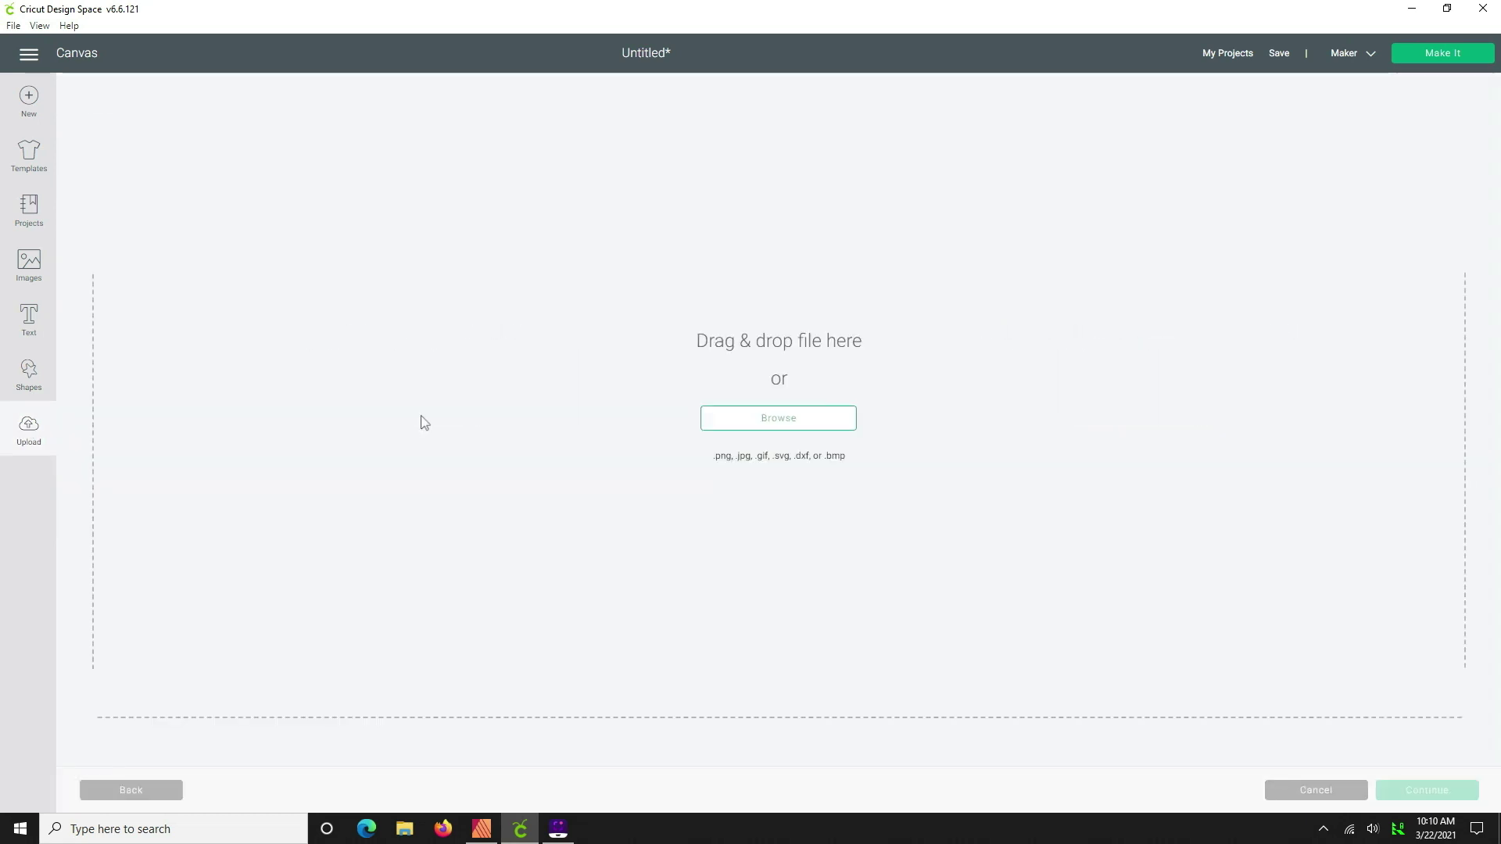
left_click(804, 425)
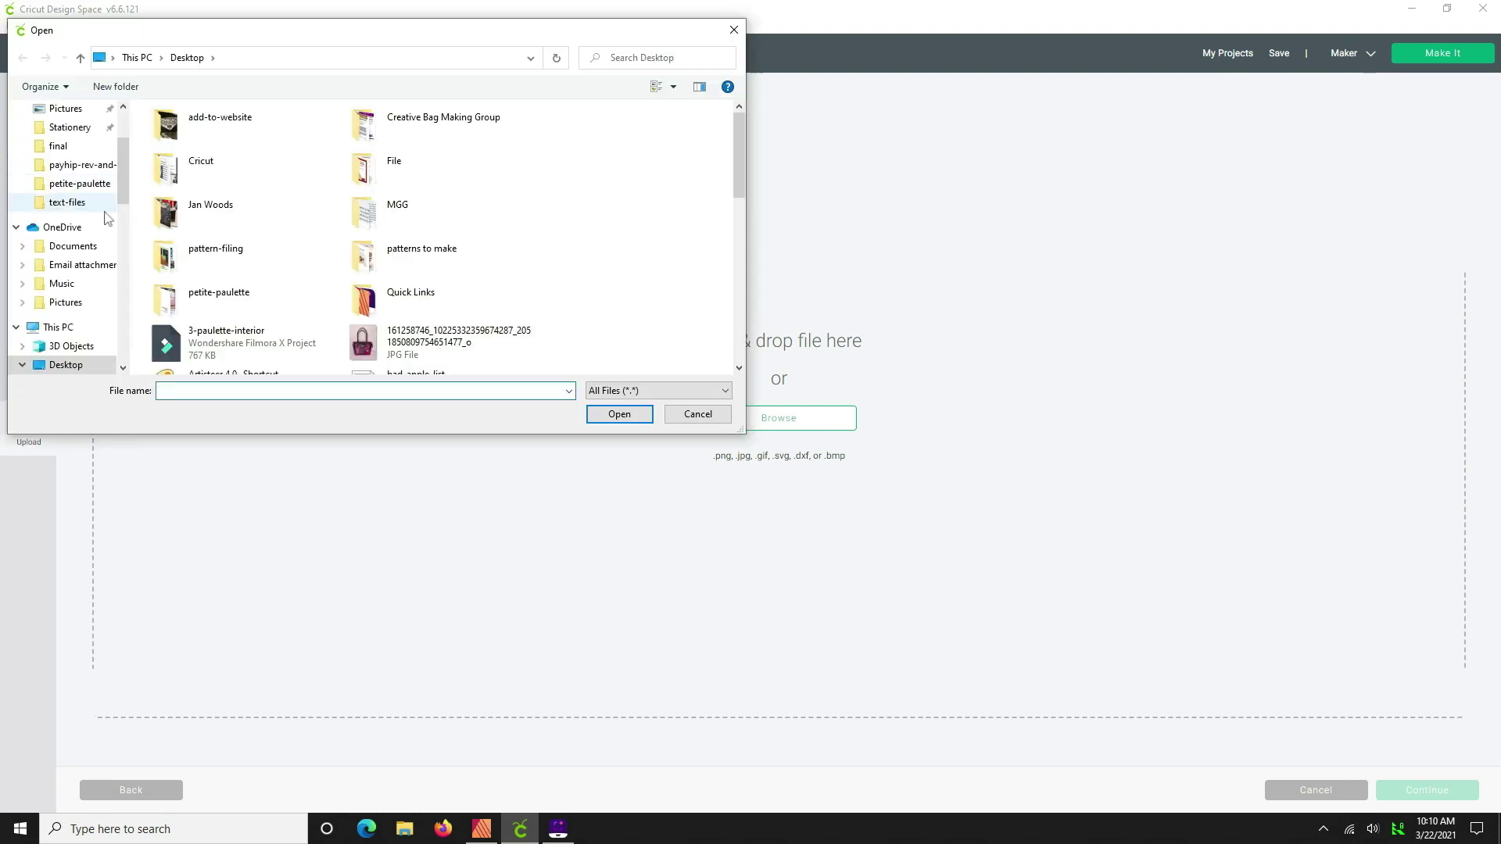
scroll(479, 255, "down", 3)
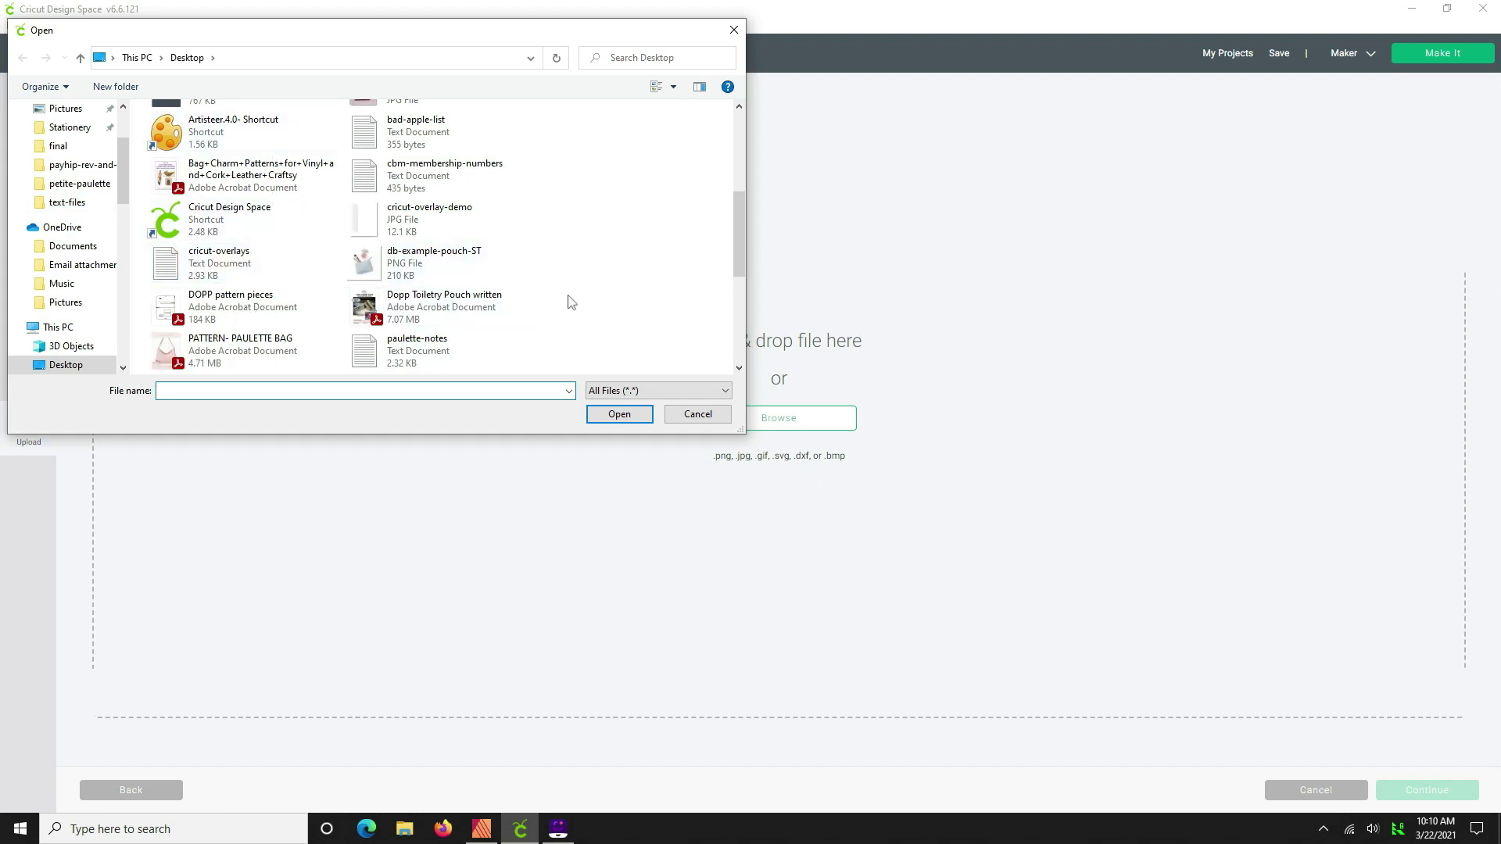
scroll(571, 302, "down", 3)
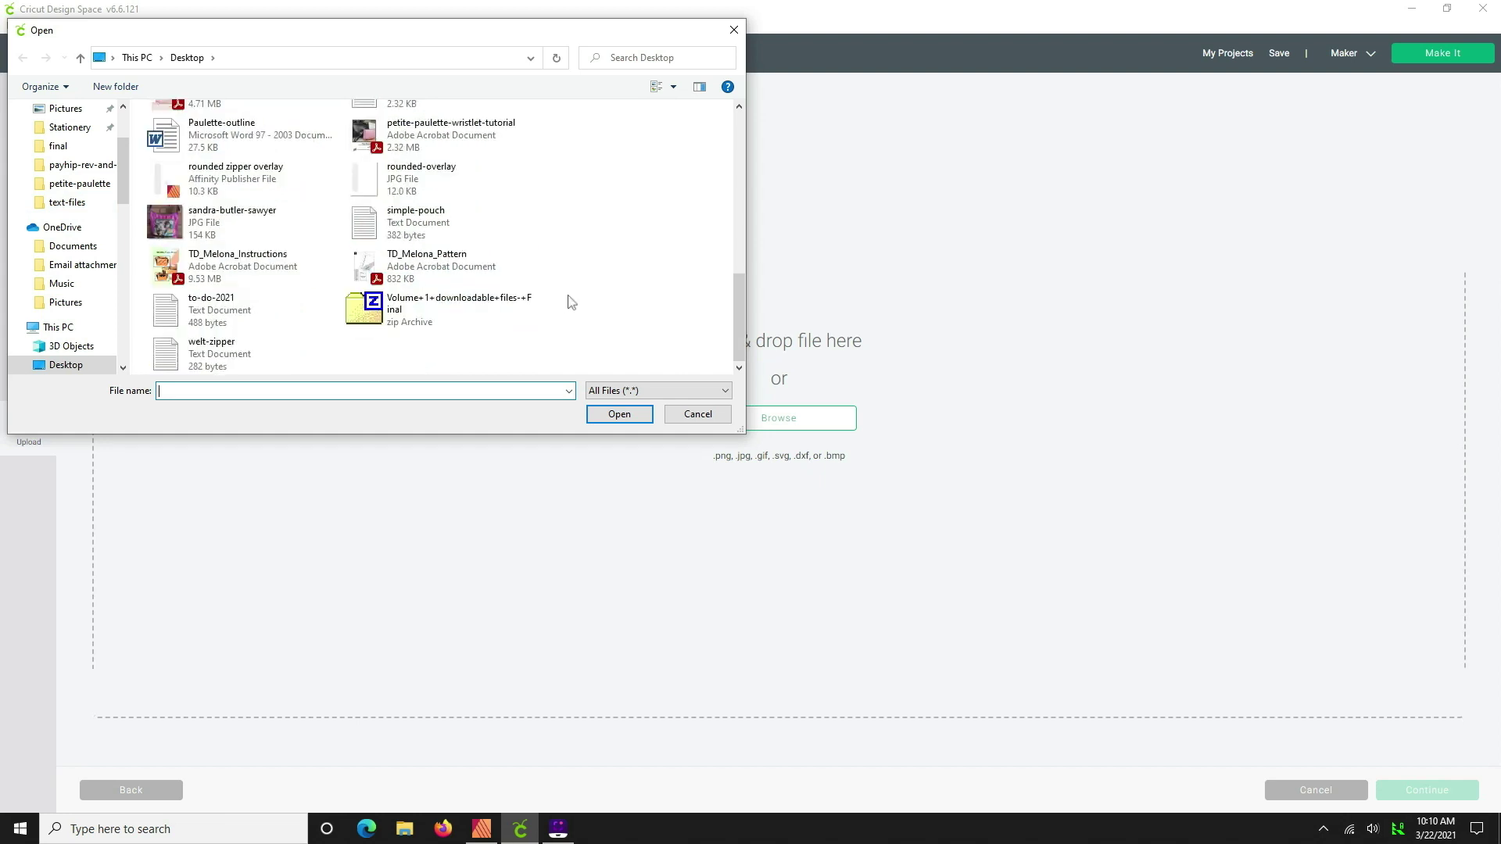
scroll(572, 302, "up", 1)
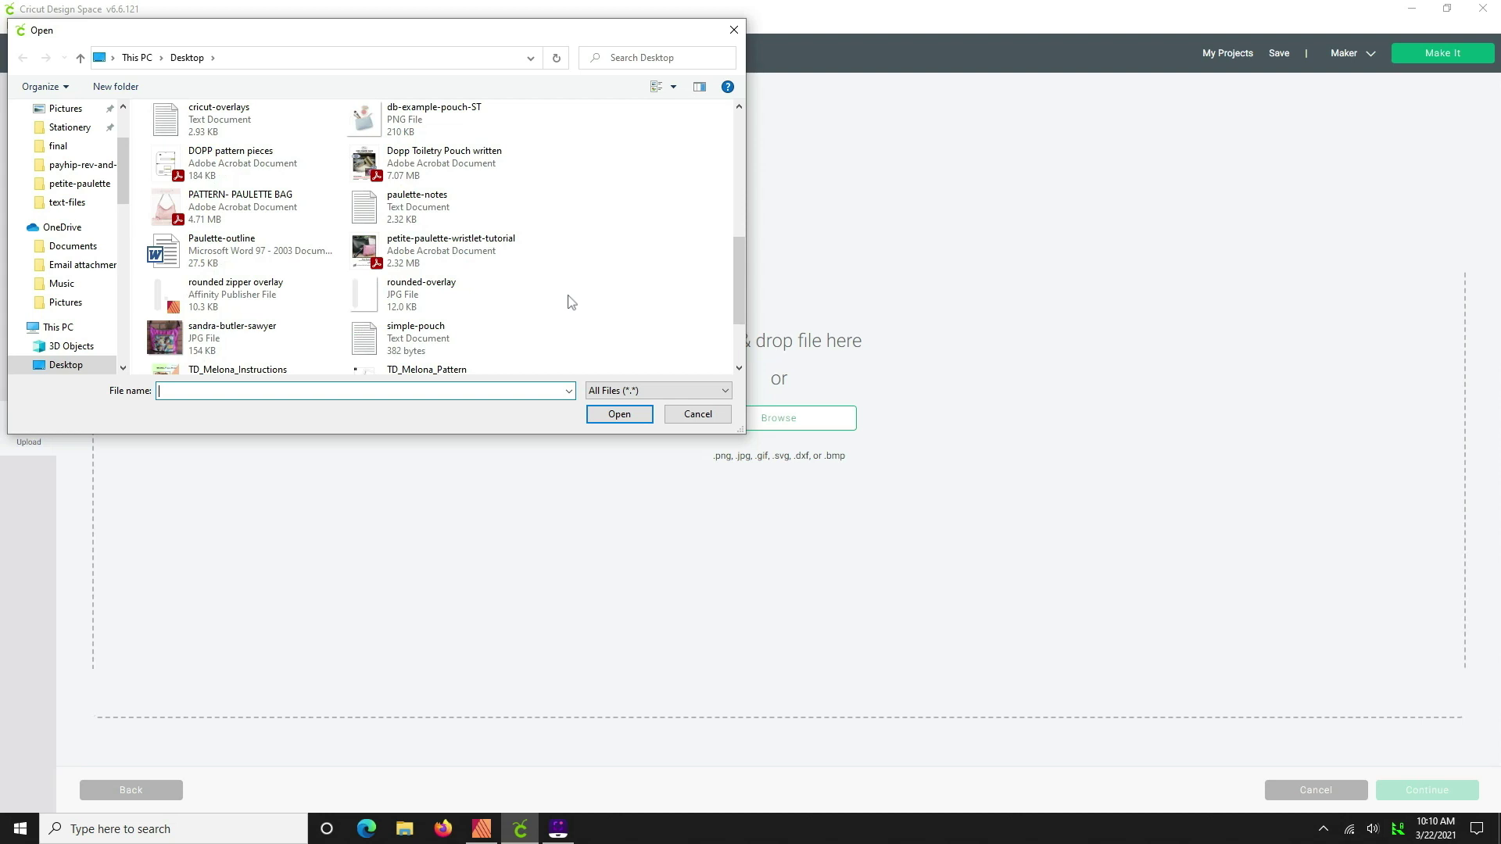
scroll(575, 291, "up", 1)
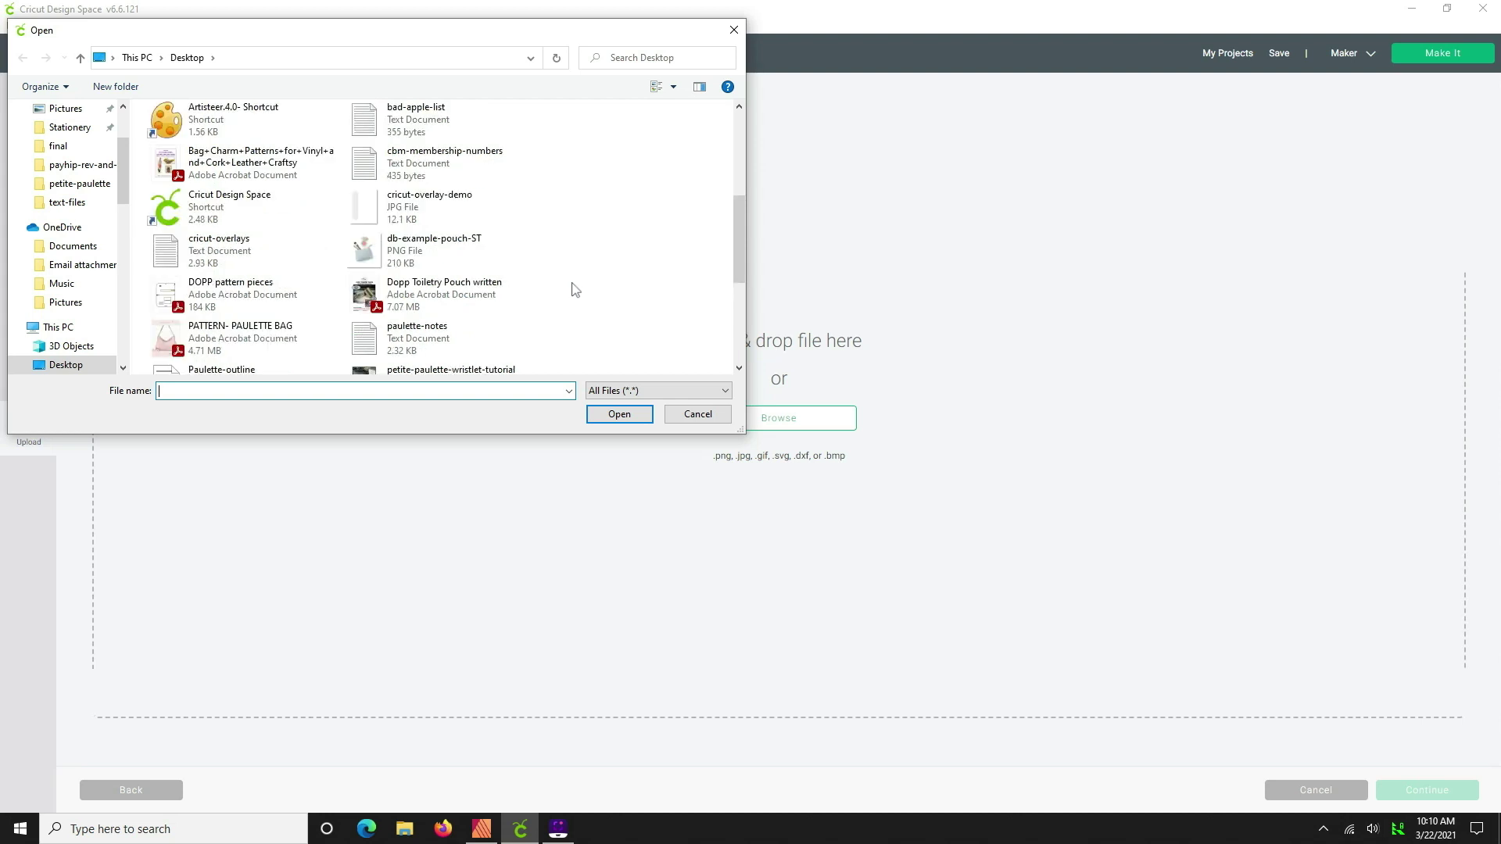
left_click(409, 205)
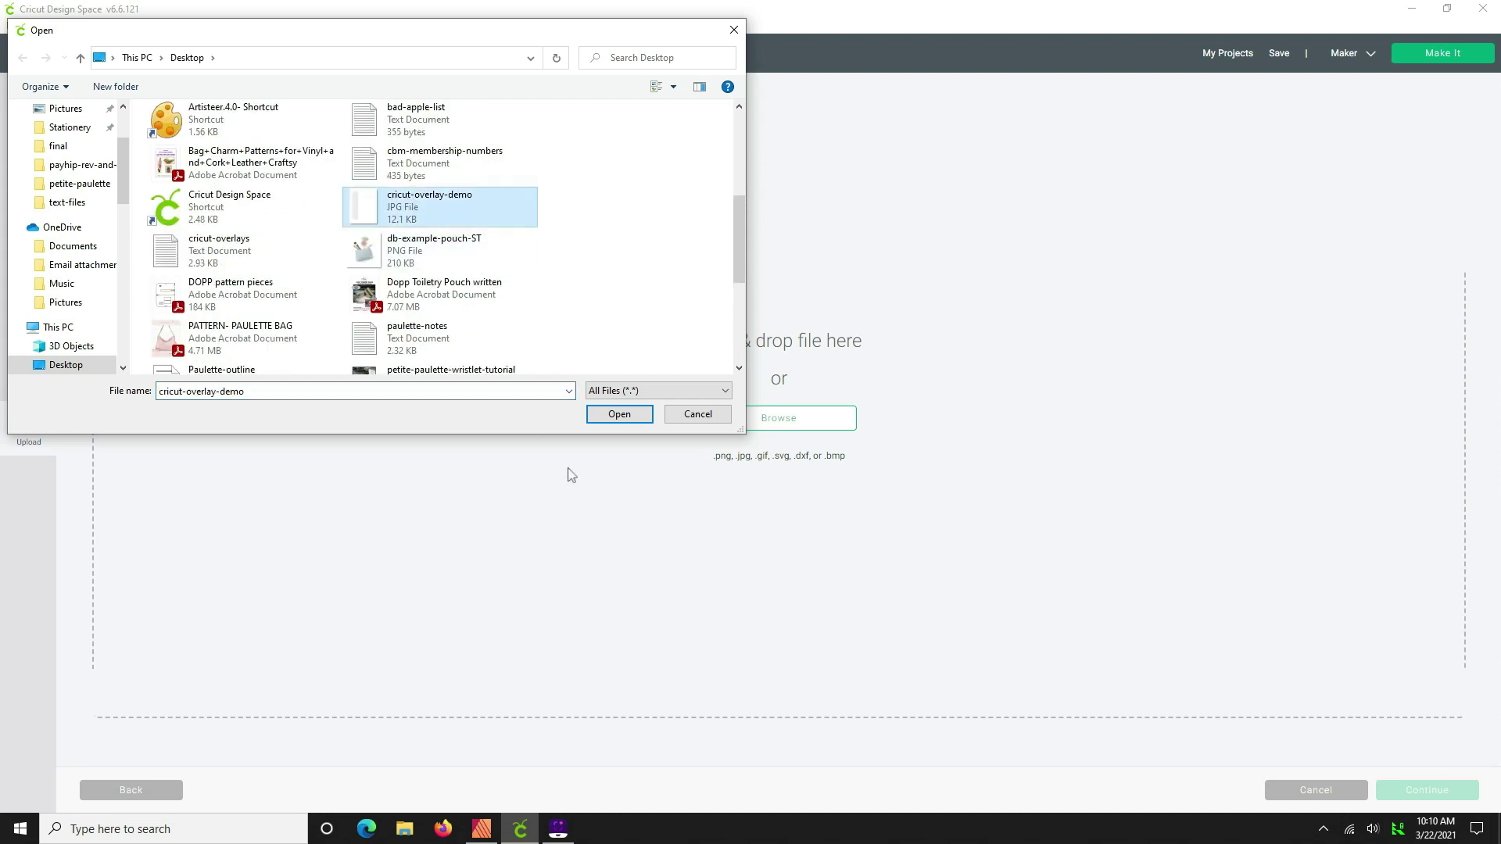
left_click(624, 417)
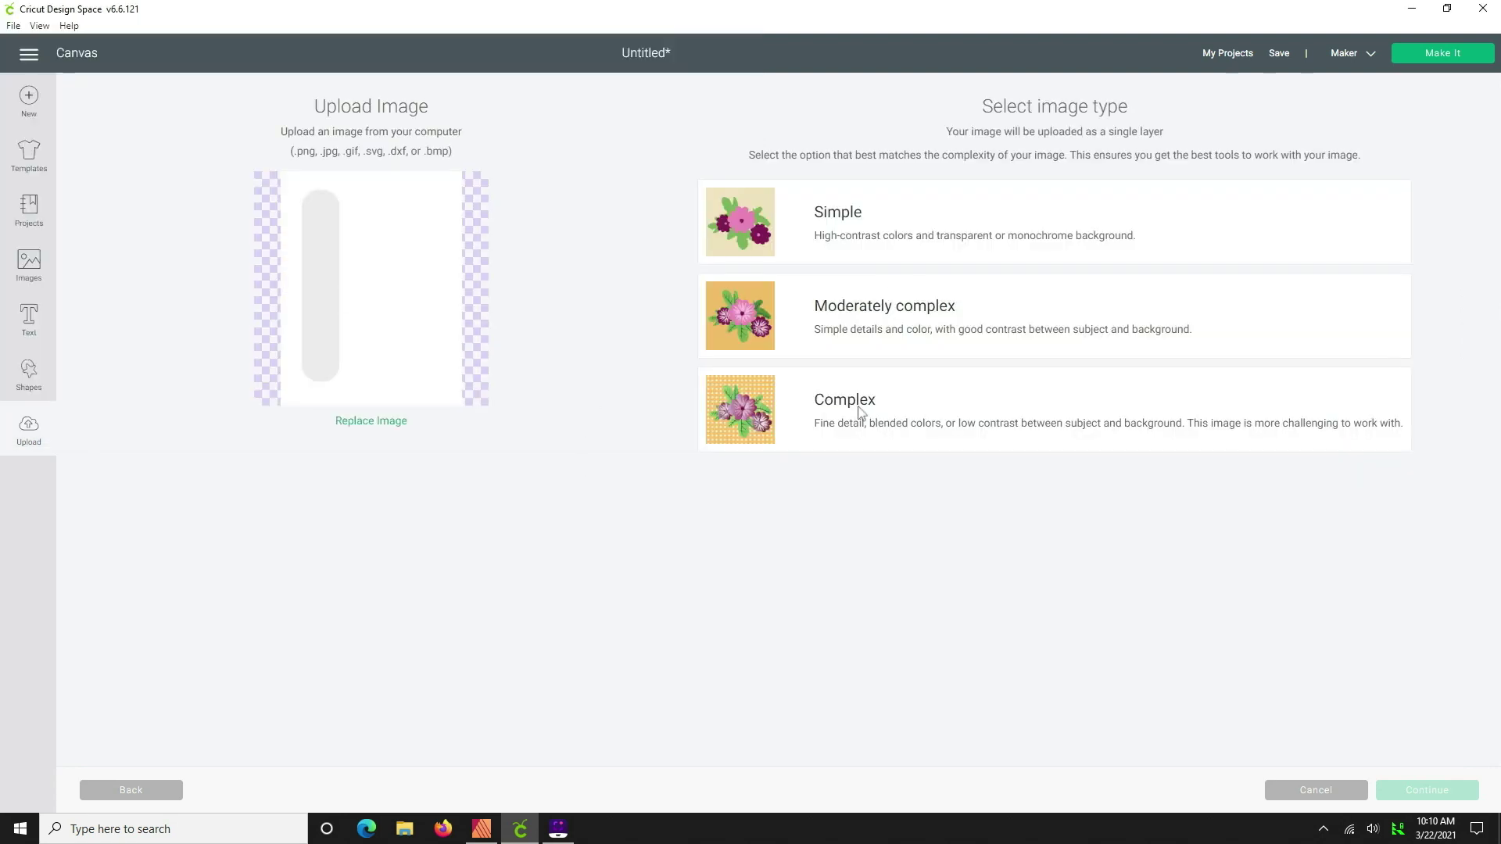
Upload it as a Complex cut image with the white background erased, then insert it
left_click(860, 411)
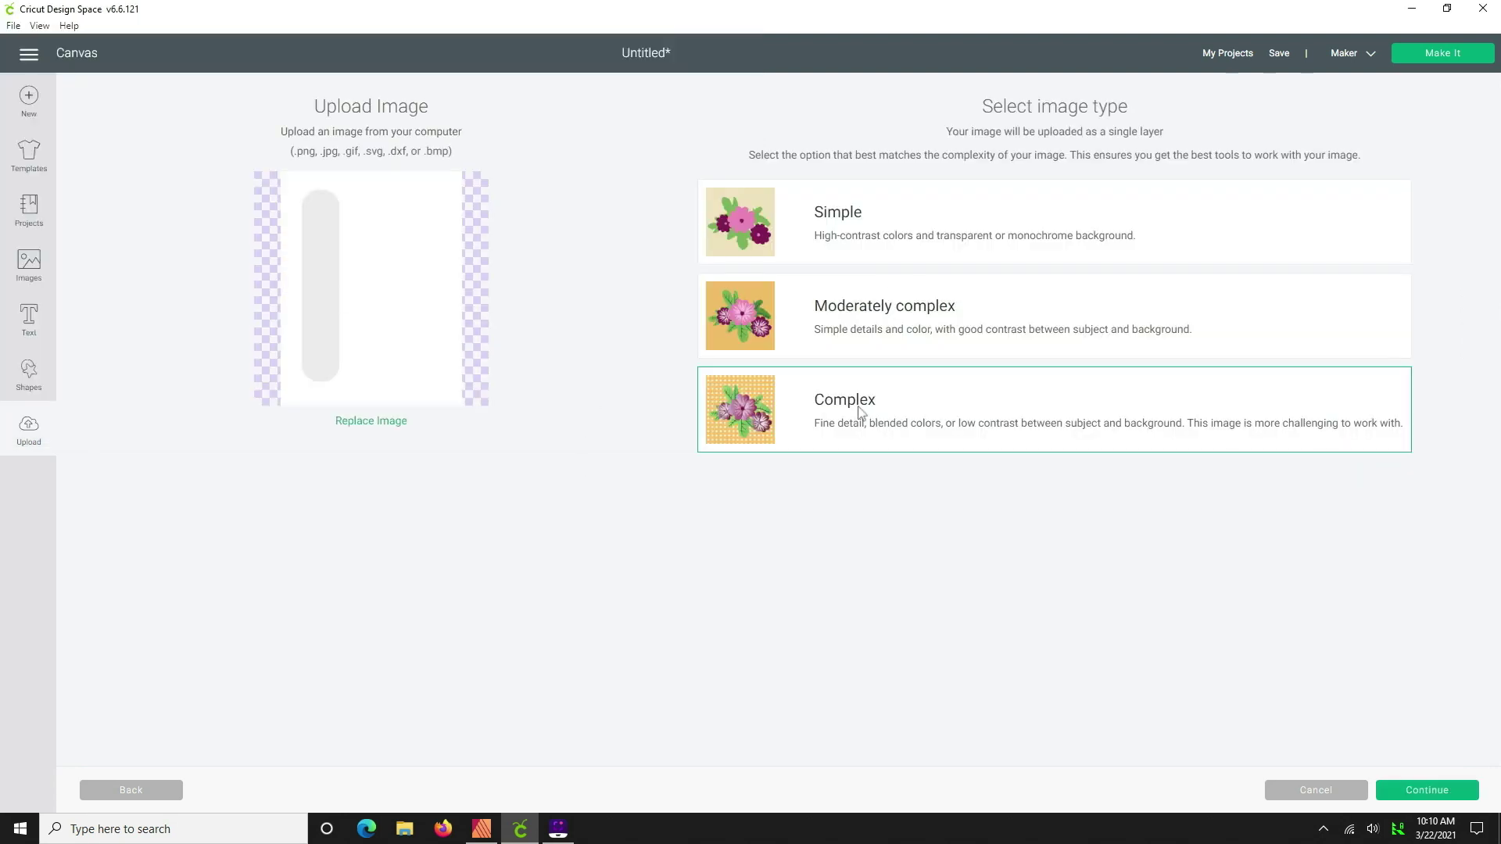
left_click(1427, 791)
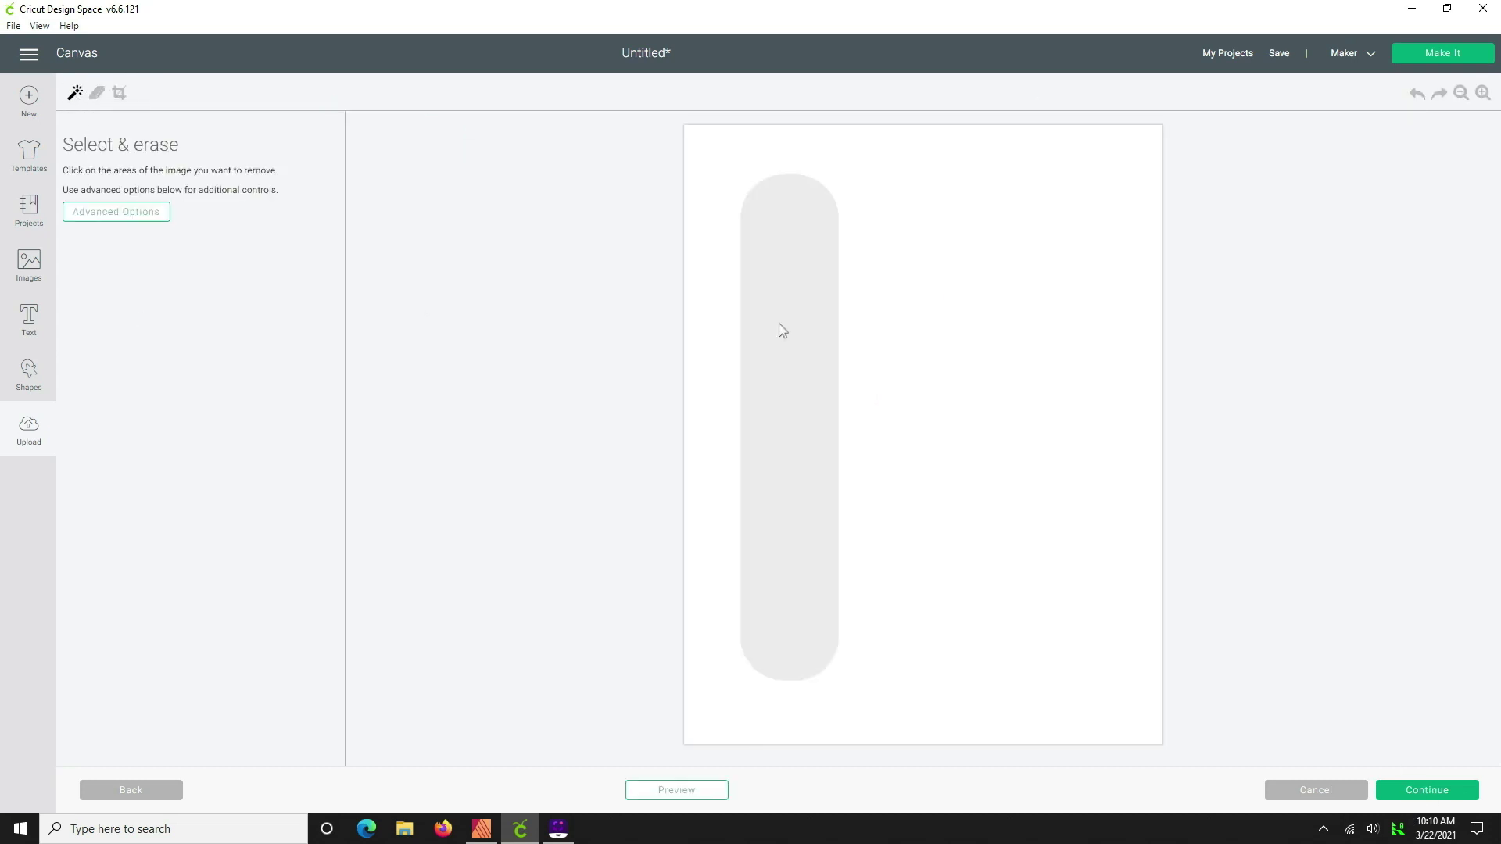
left_click(708, 181)
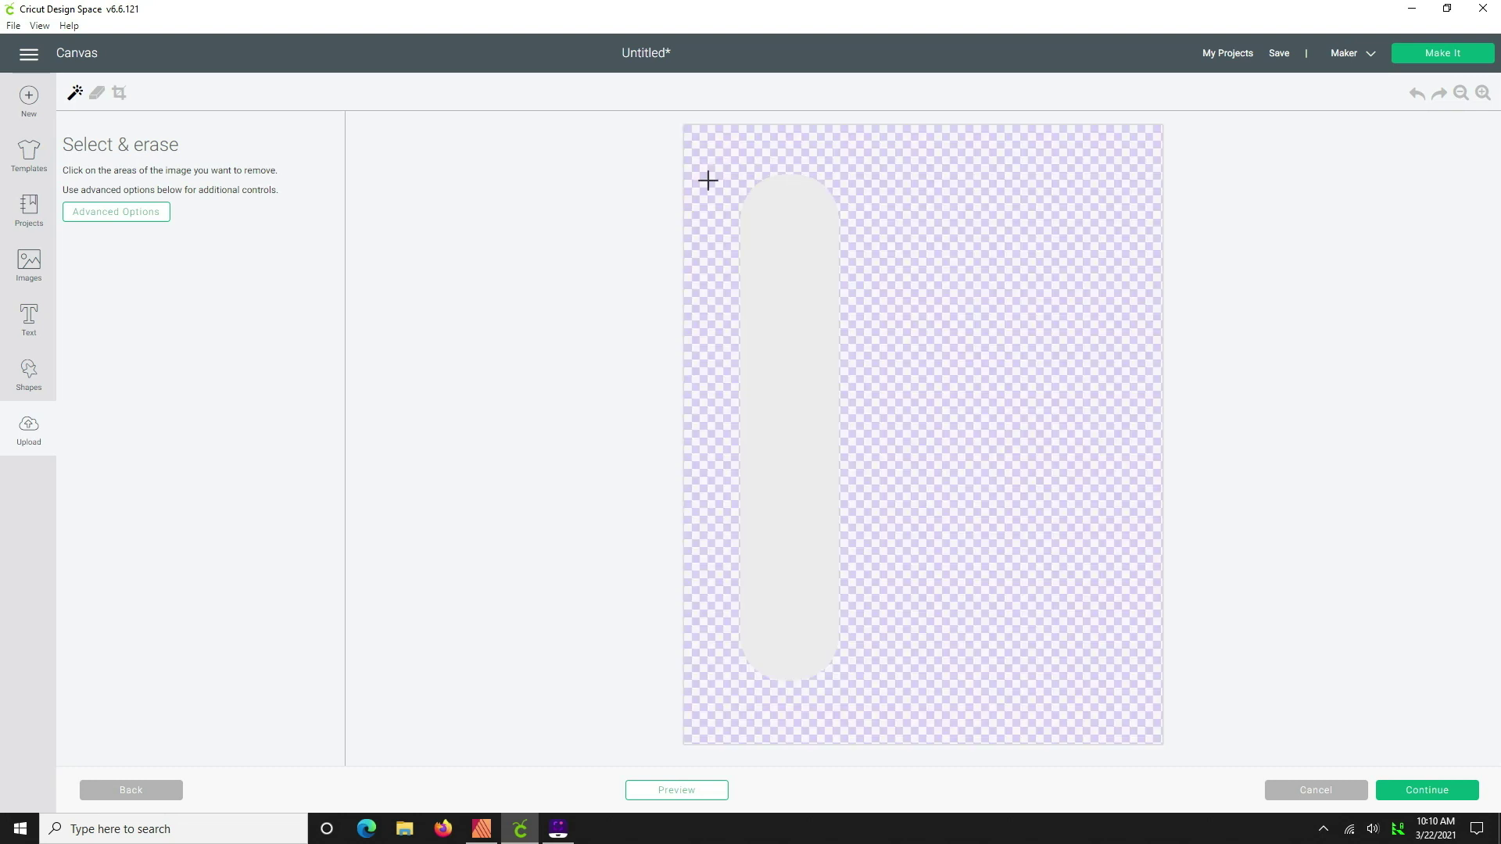
left_click(1450, 791)
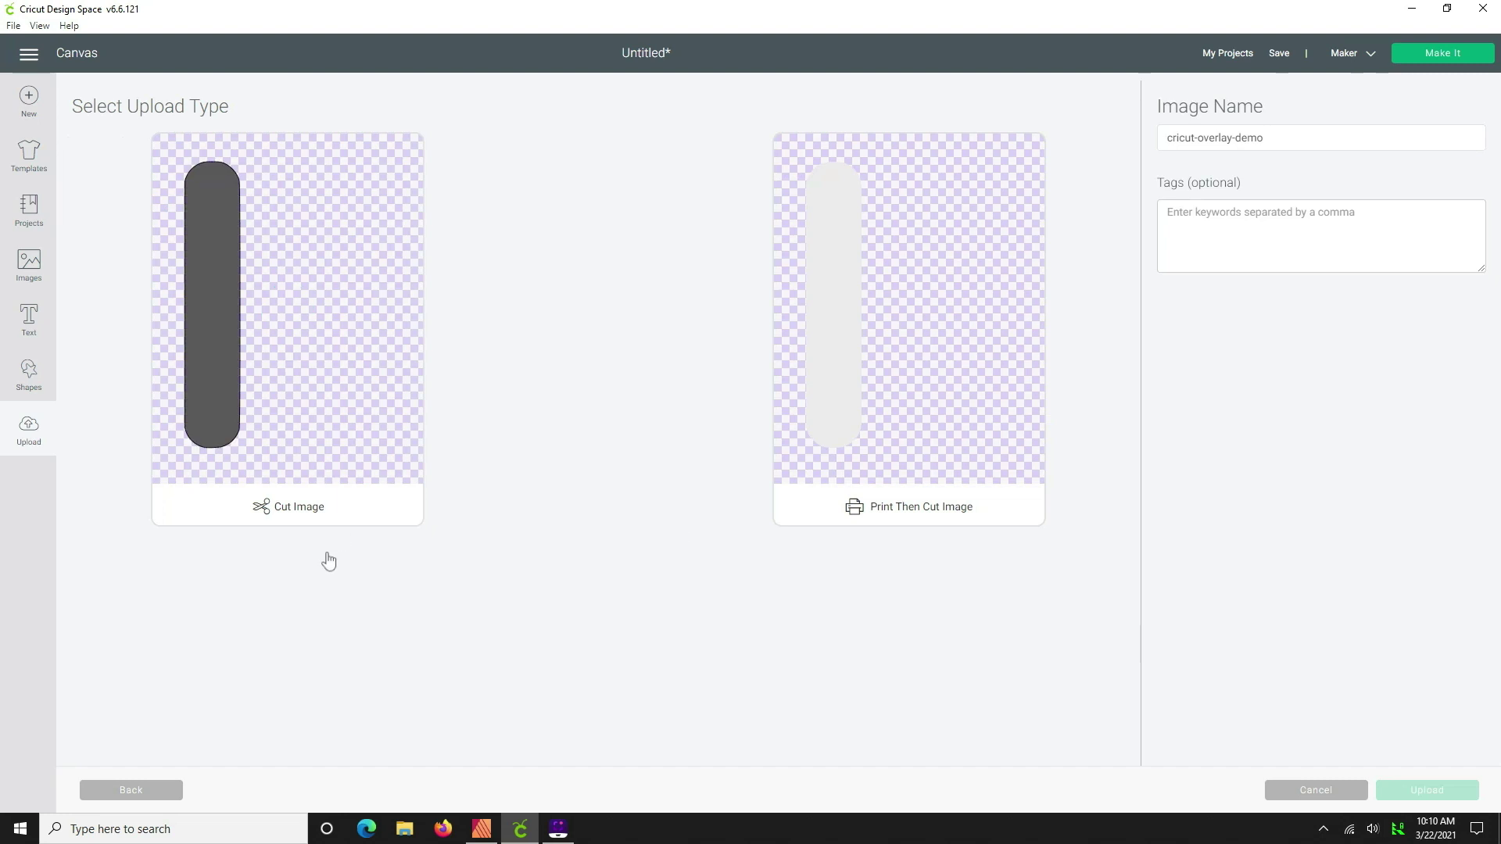
left_click(279, 510)
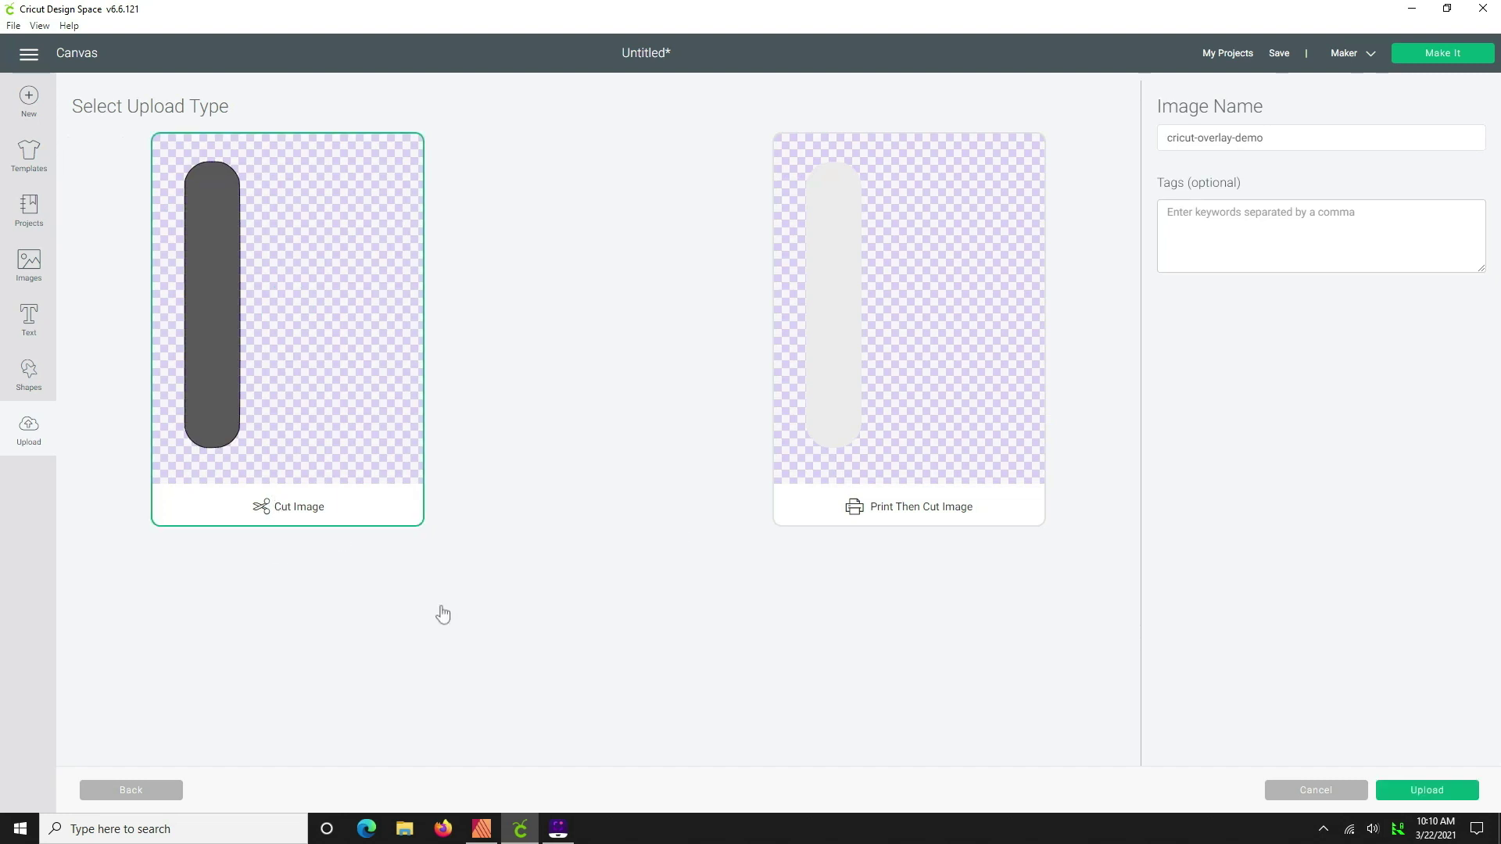
left_click(1427, 790)
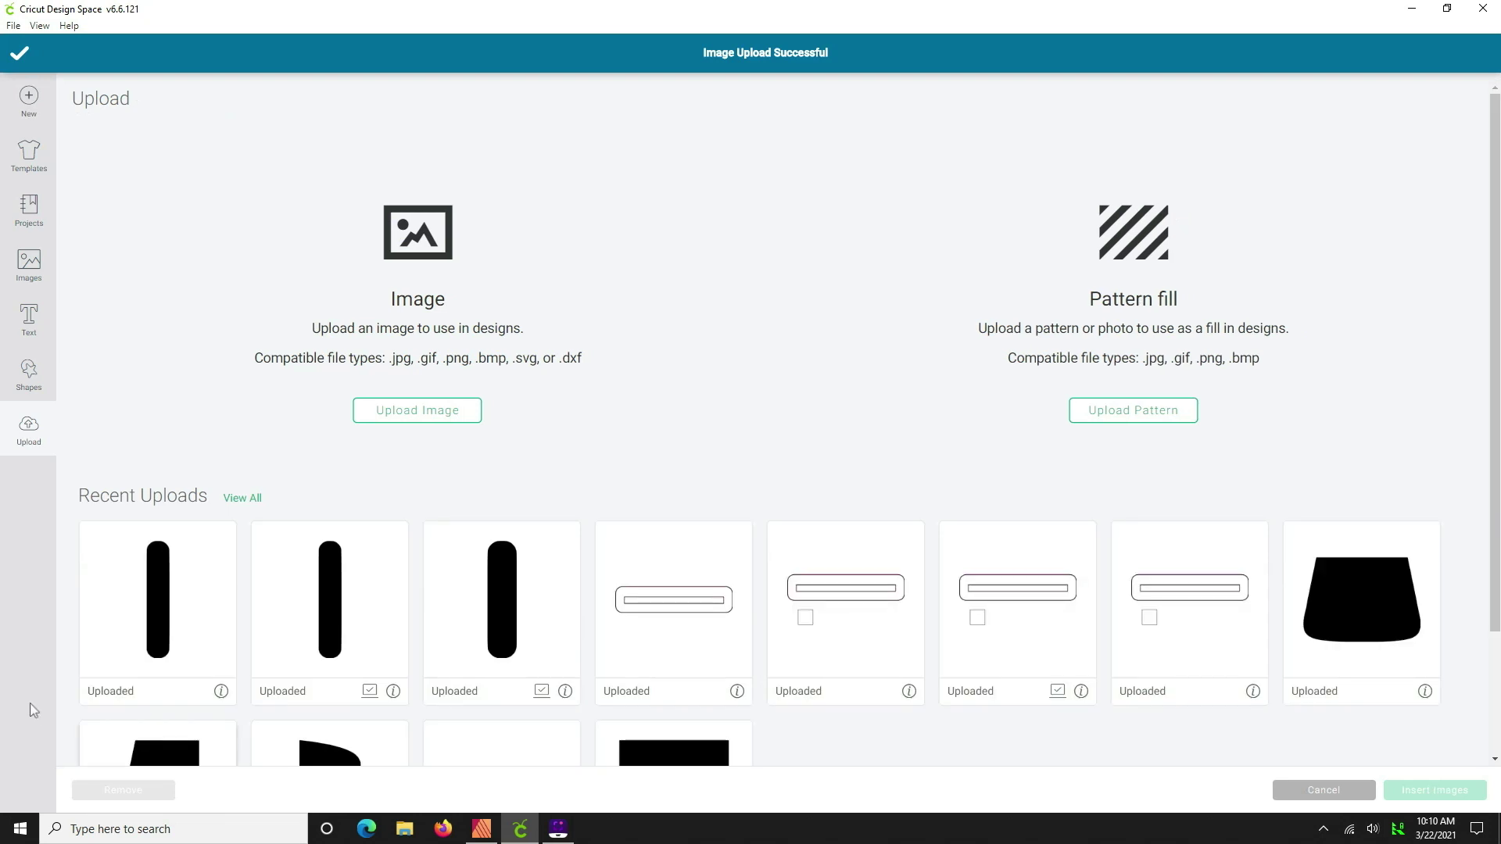
left_click(187, 628)
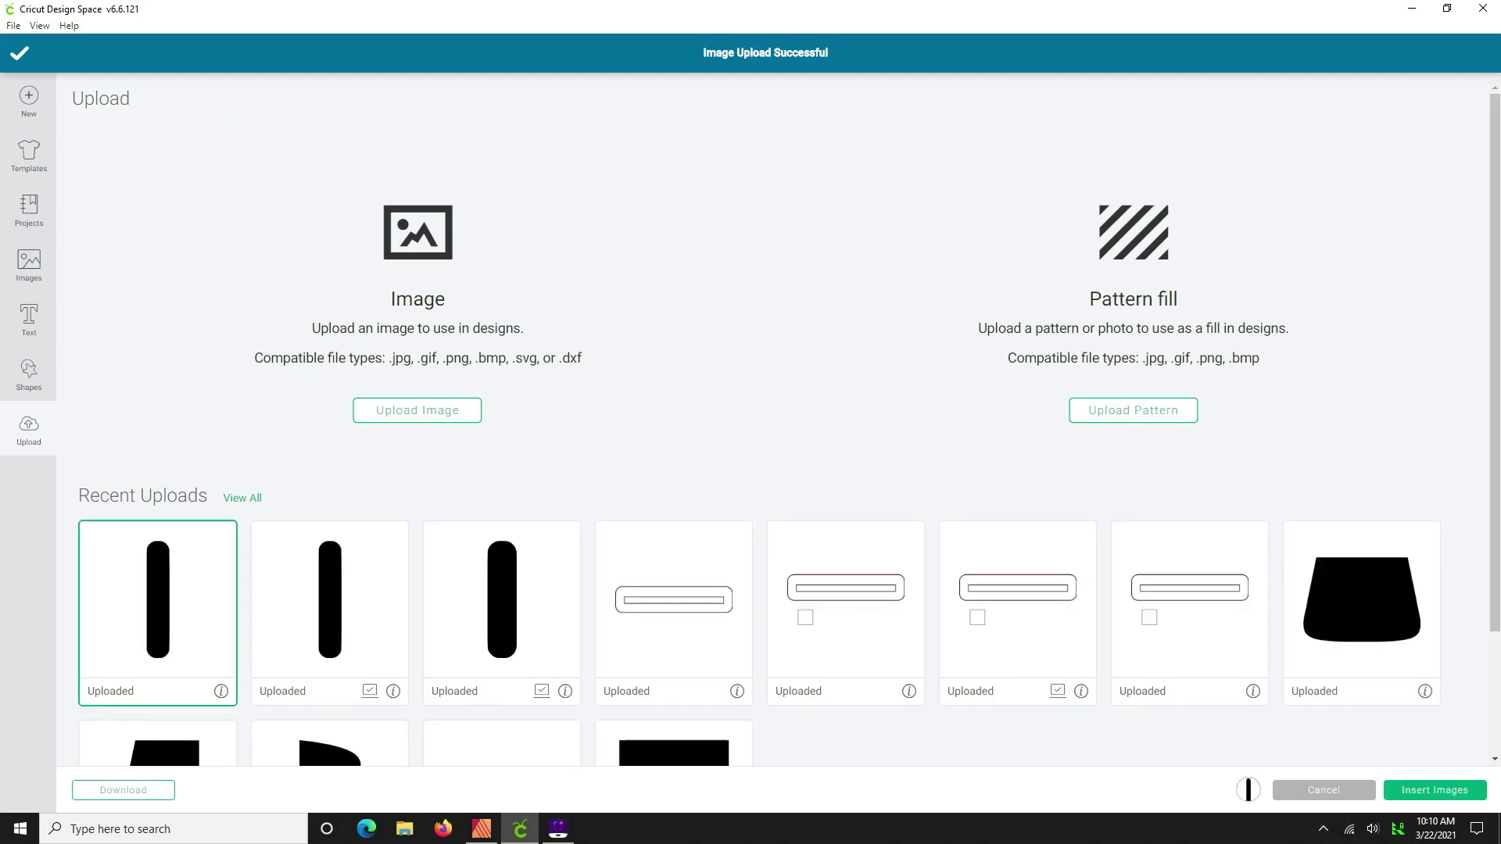
left_click(1435, 791)
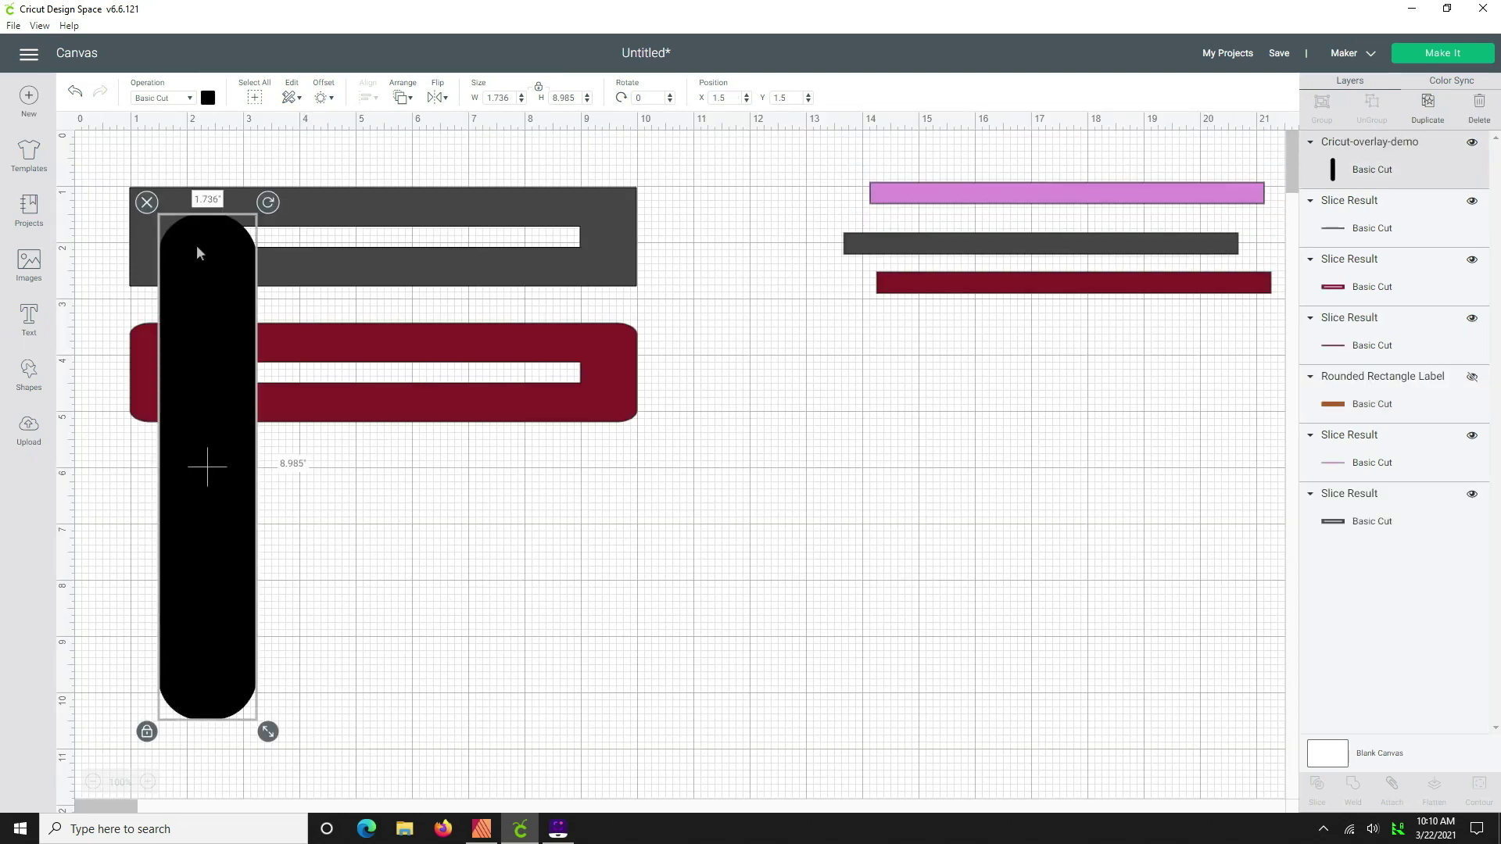
Move the black pill into open space, rotate it 90°, and place it below the red overlay
left_click_drag(196, 245, 597, 446)
left_click_drag(744, 447, 727, 383)
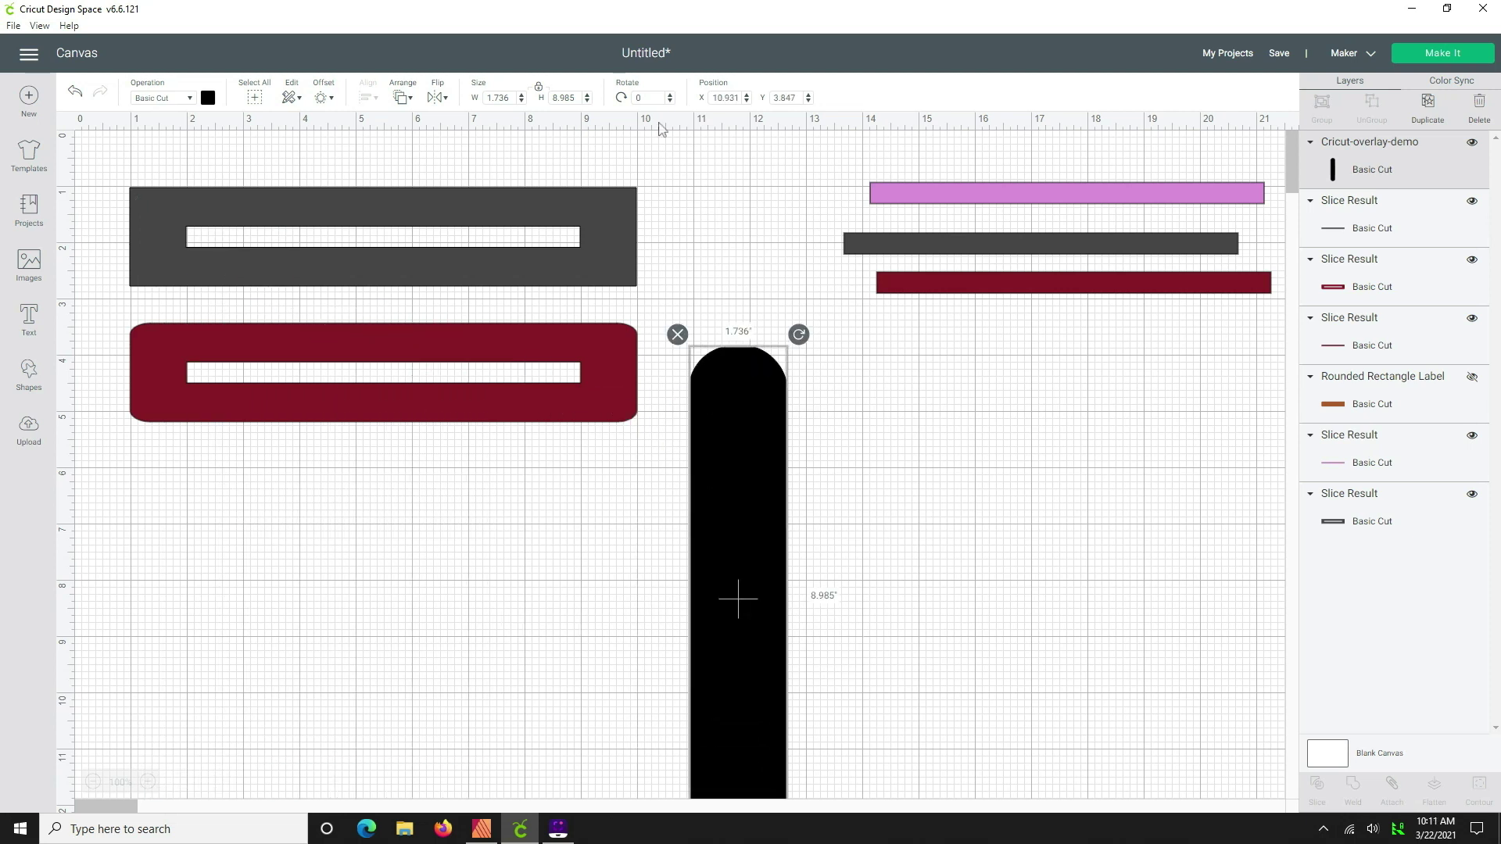
left_click(644, 98)
type("90")
key("Return")
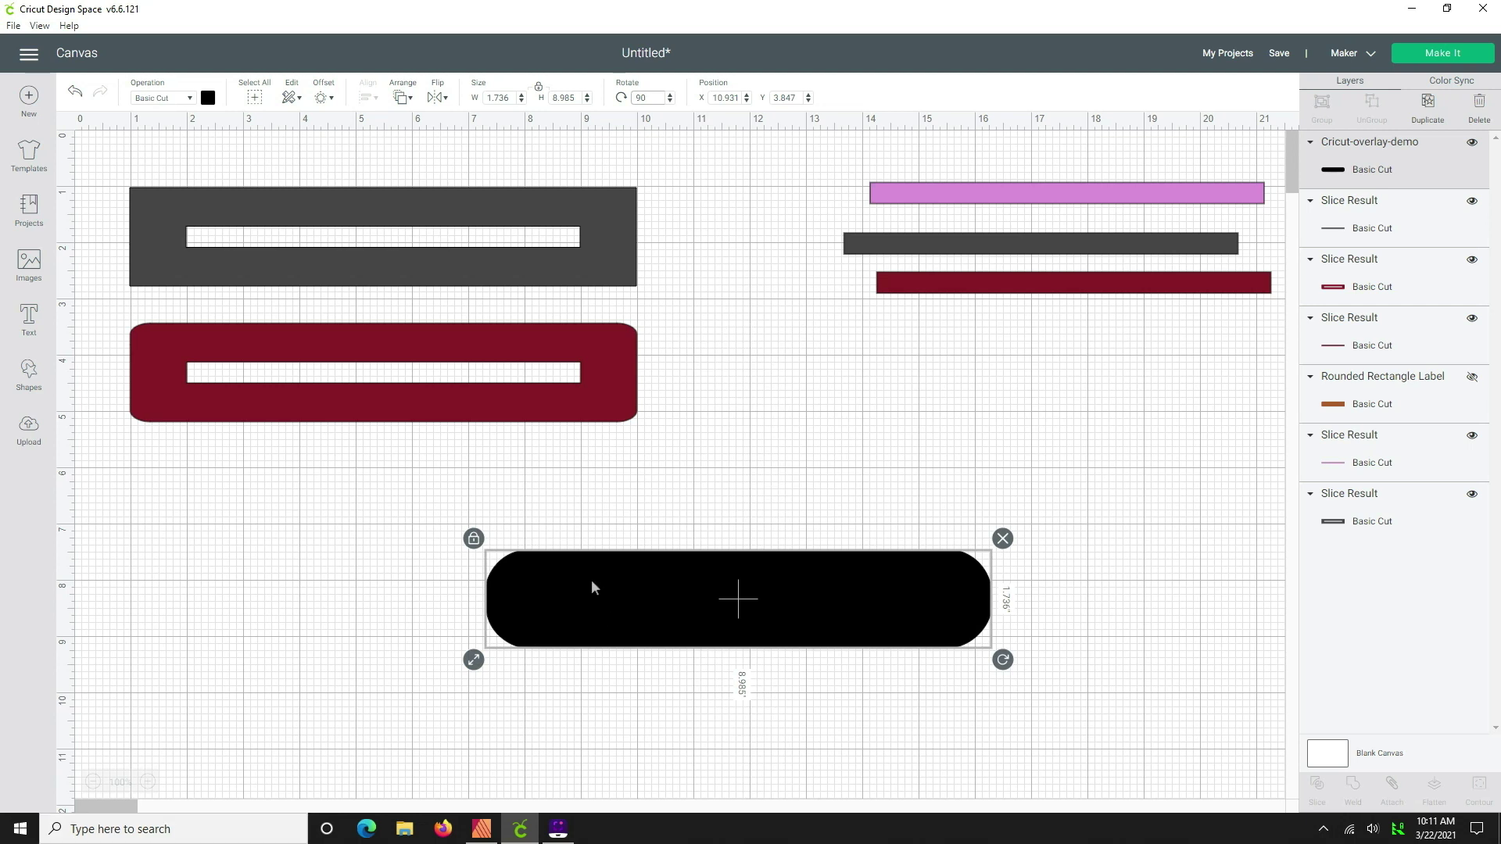
left_click_drag(591, 579, 236, 499)
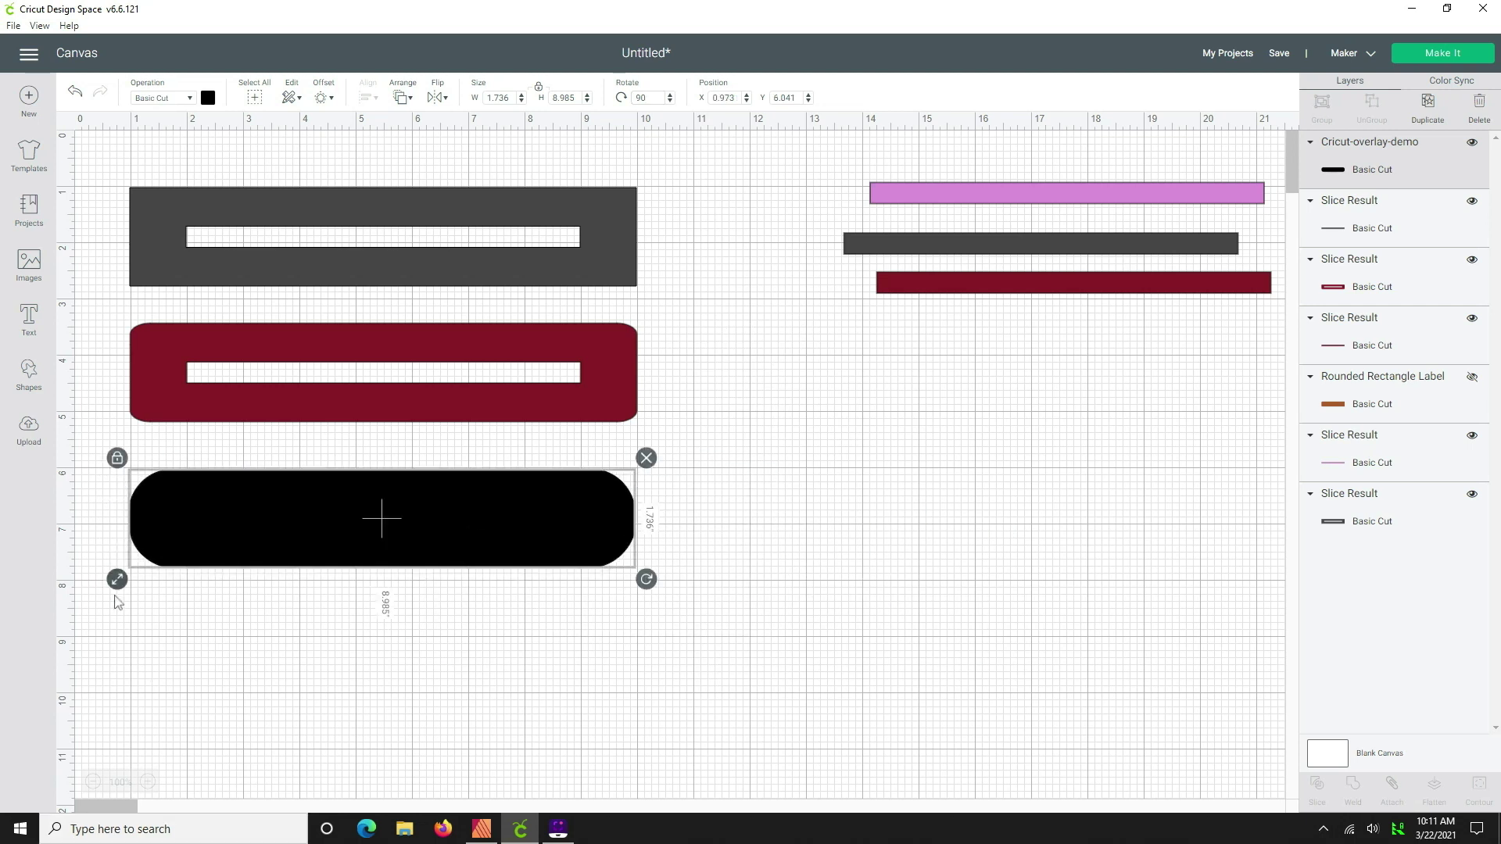
Resize the black pill to 9 in wide by 1.75 in tall
left_click(117, 458)
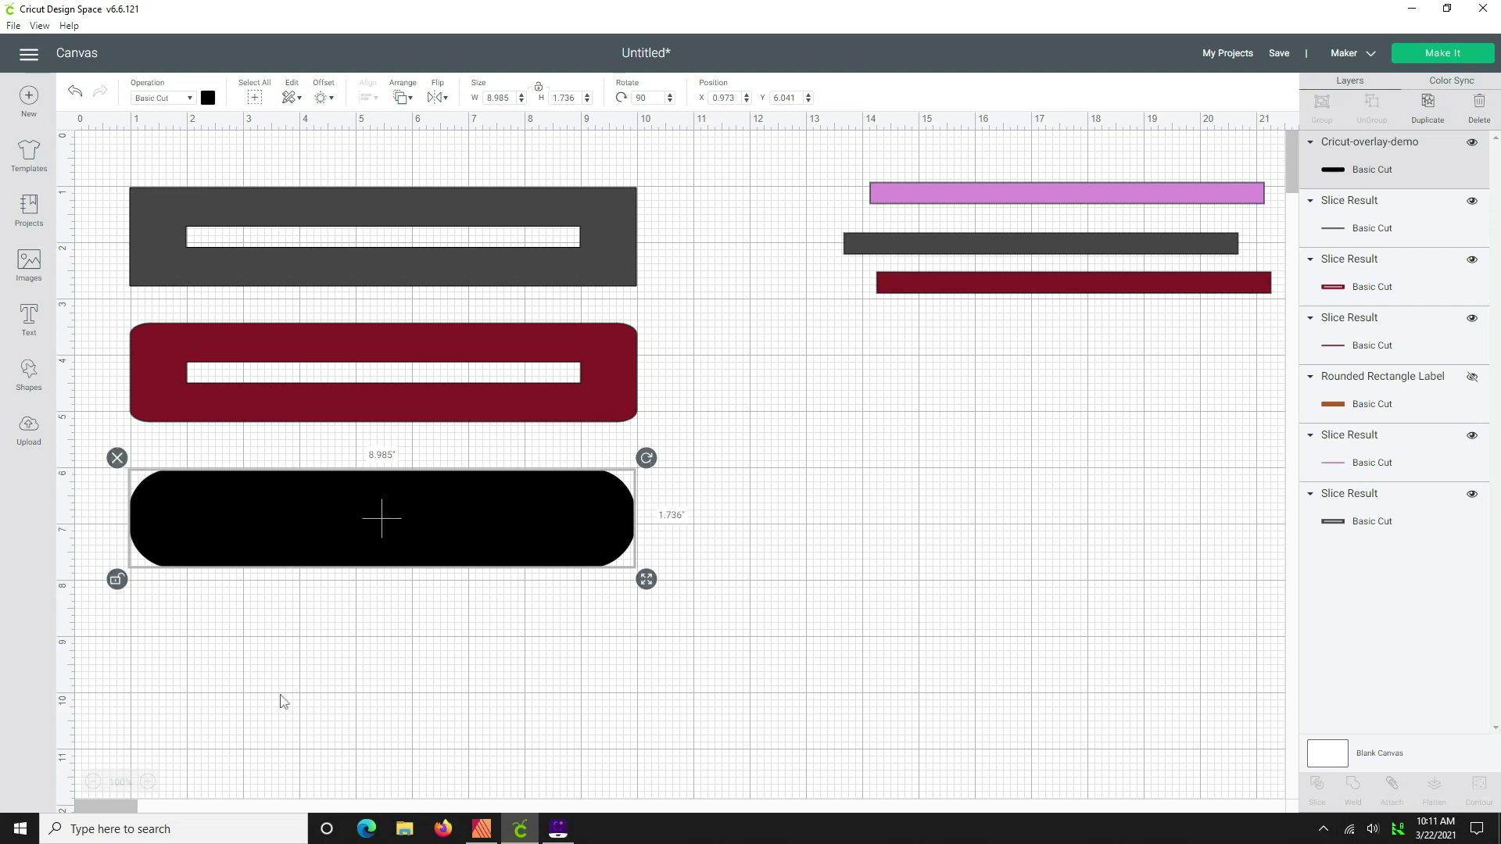
left_click(341, 666)
left_click(341, 536)
left_click_drag(512, 101, 459, 97)
type("9")
key("Tab")
type("1")
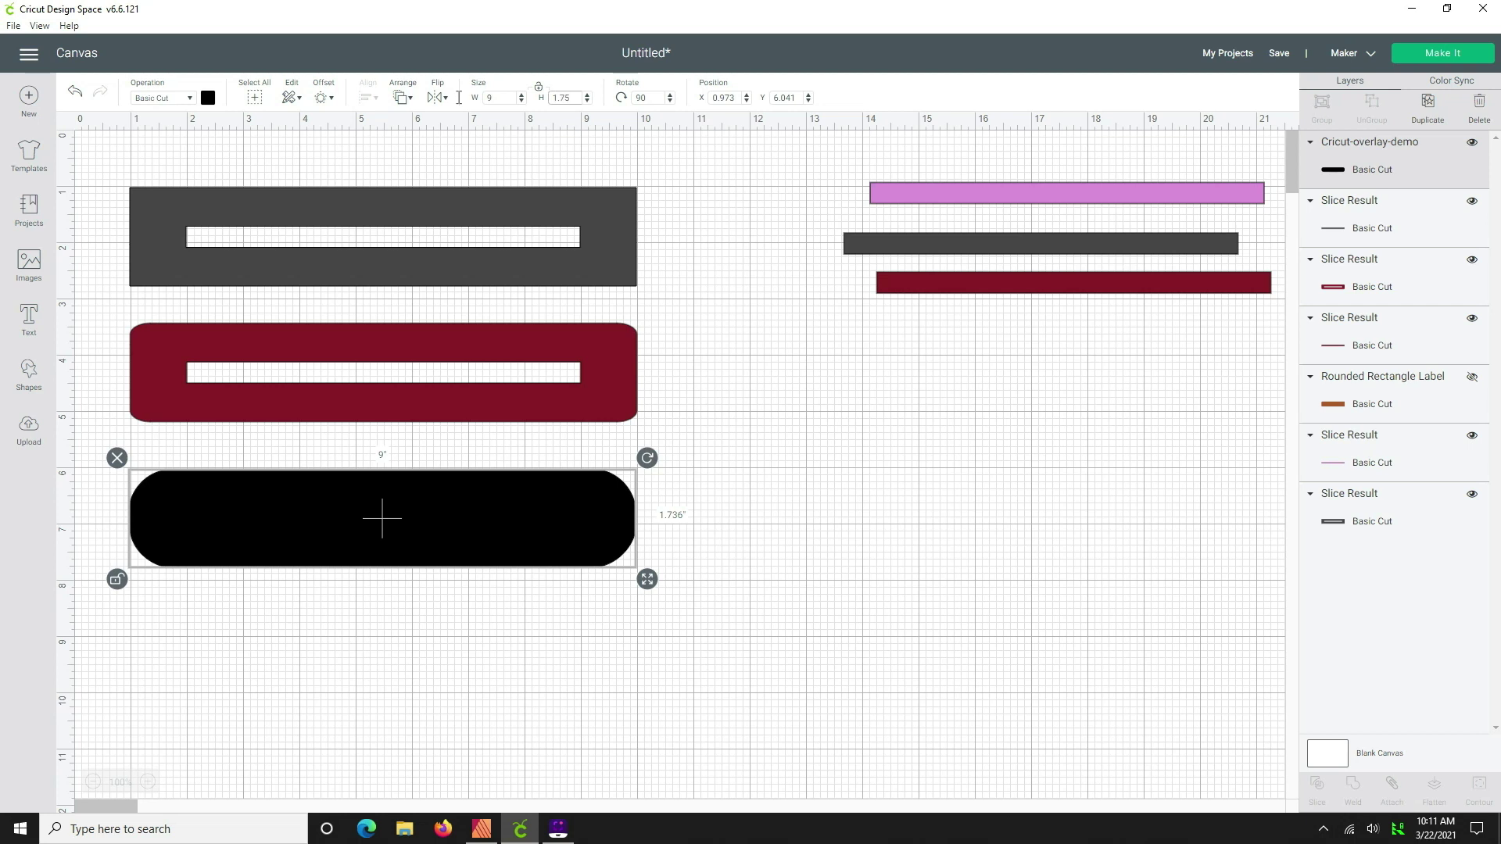
key("Return")
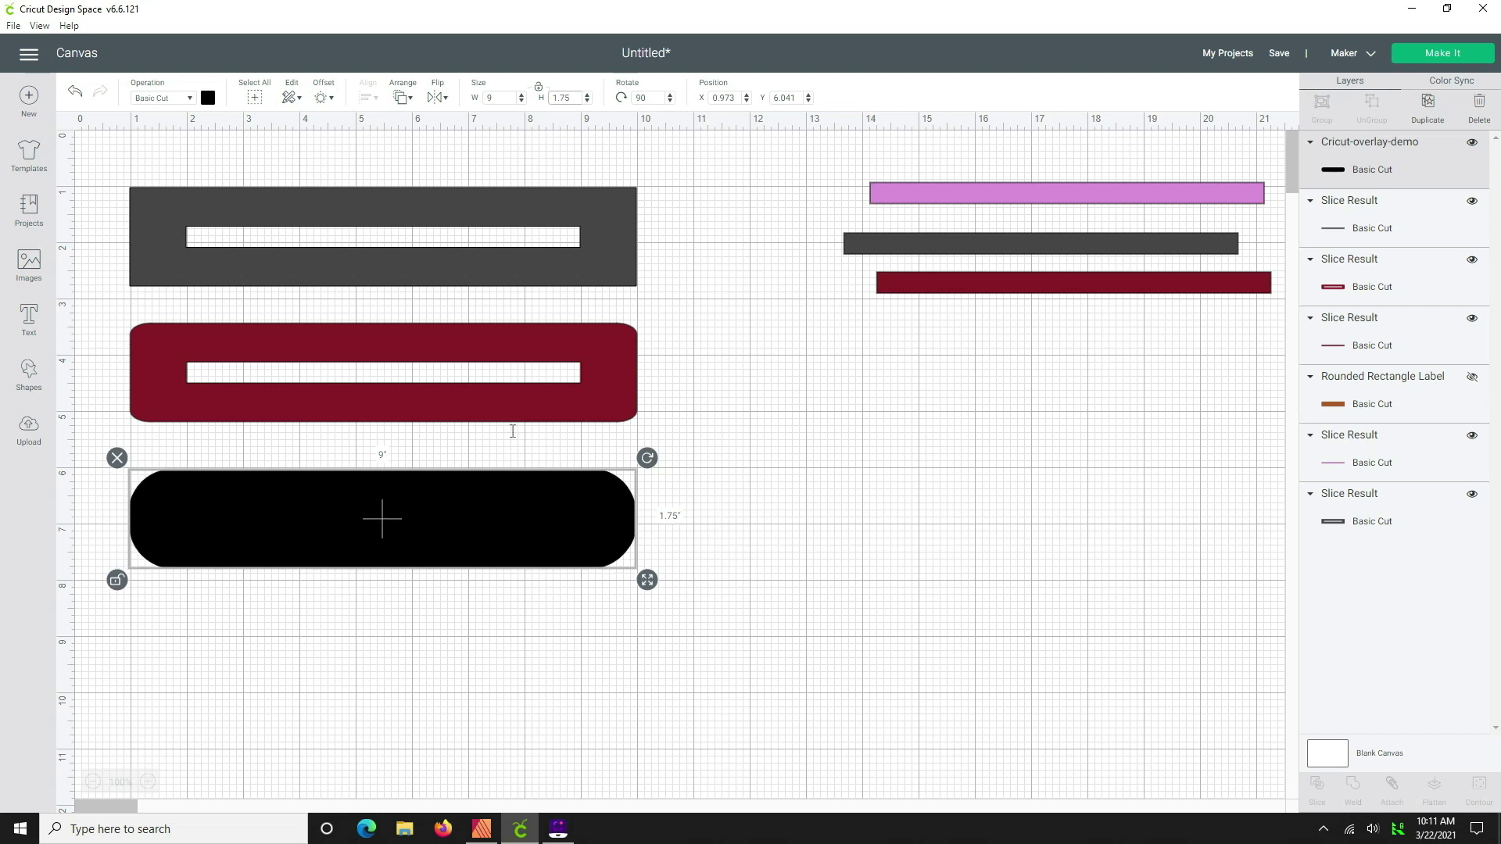
Move the pink slot bar onto the black pill and select both shapes
left_click(370, 617)
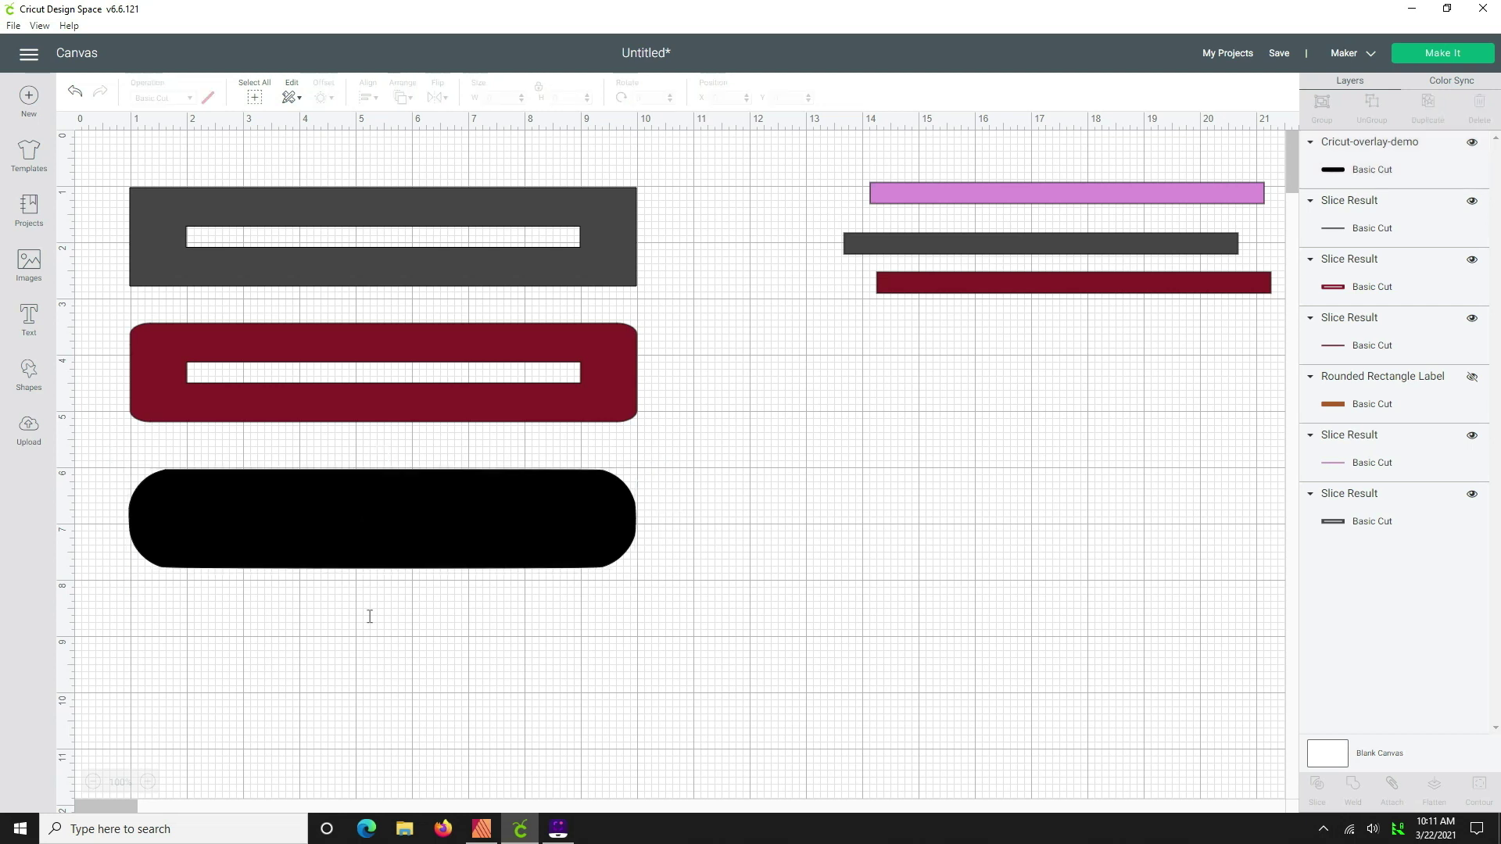
left_click(352, 530)
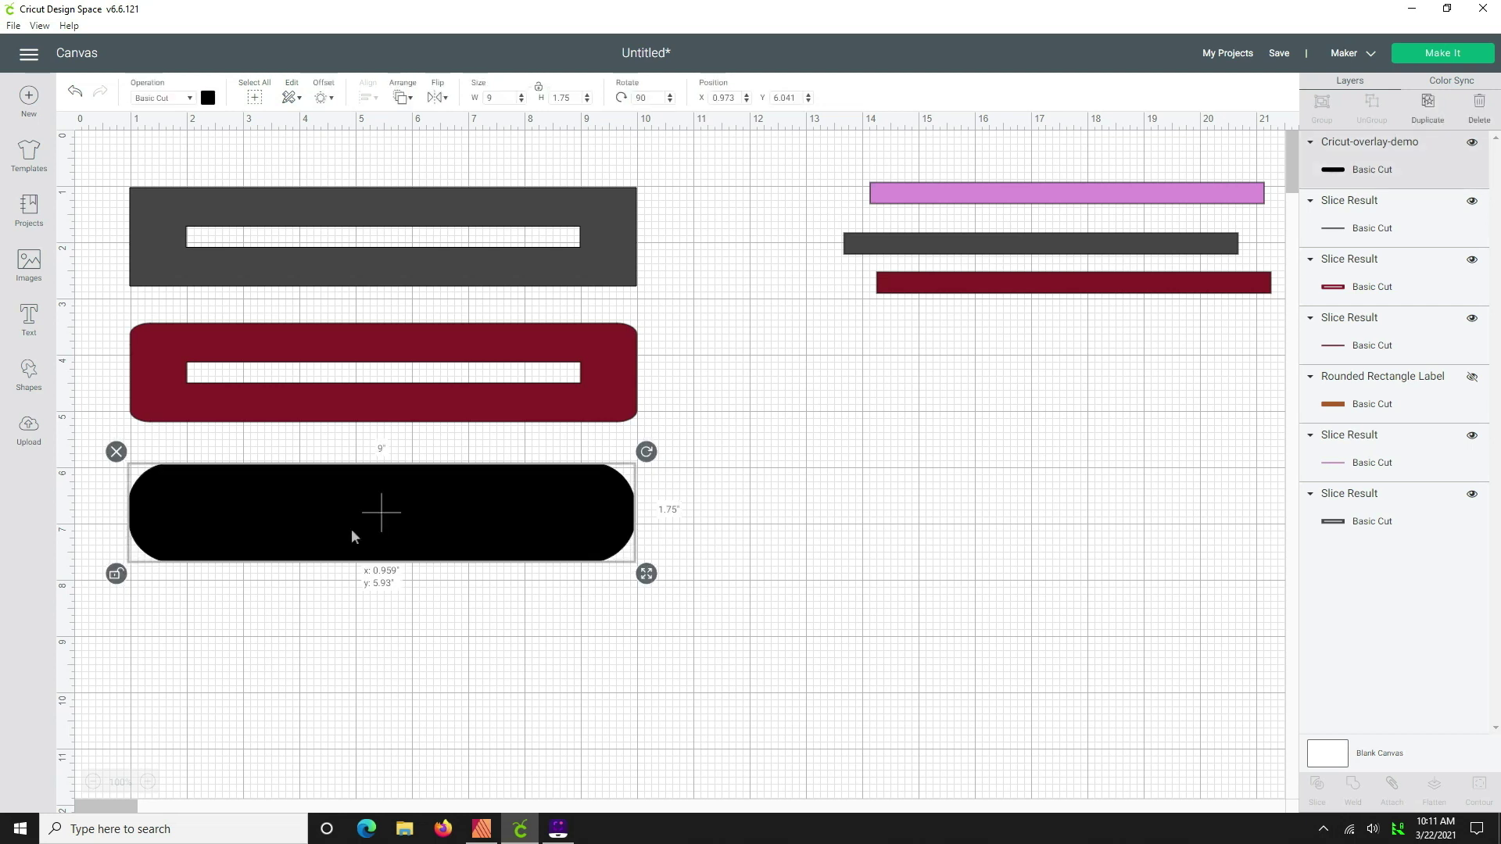
left_click(945, 197)
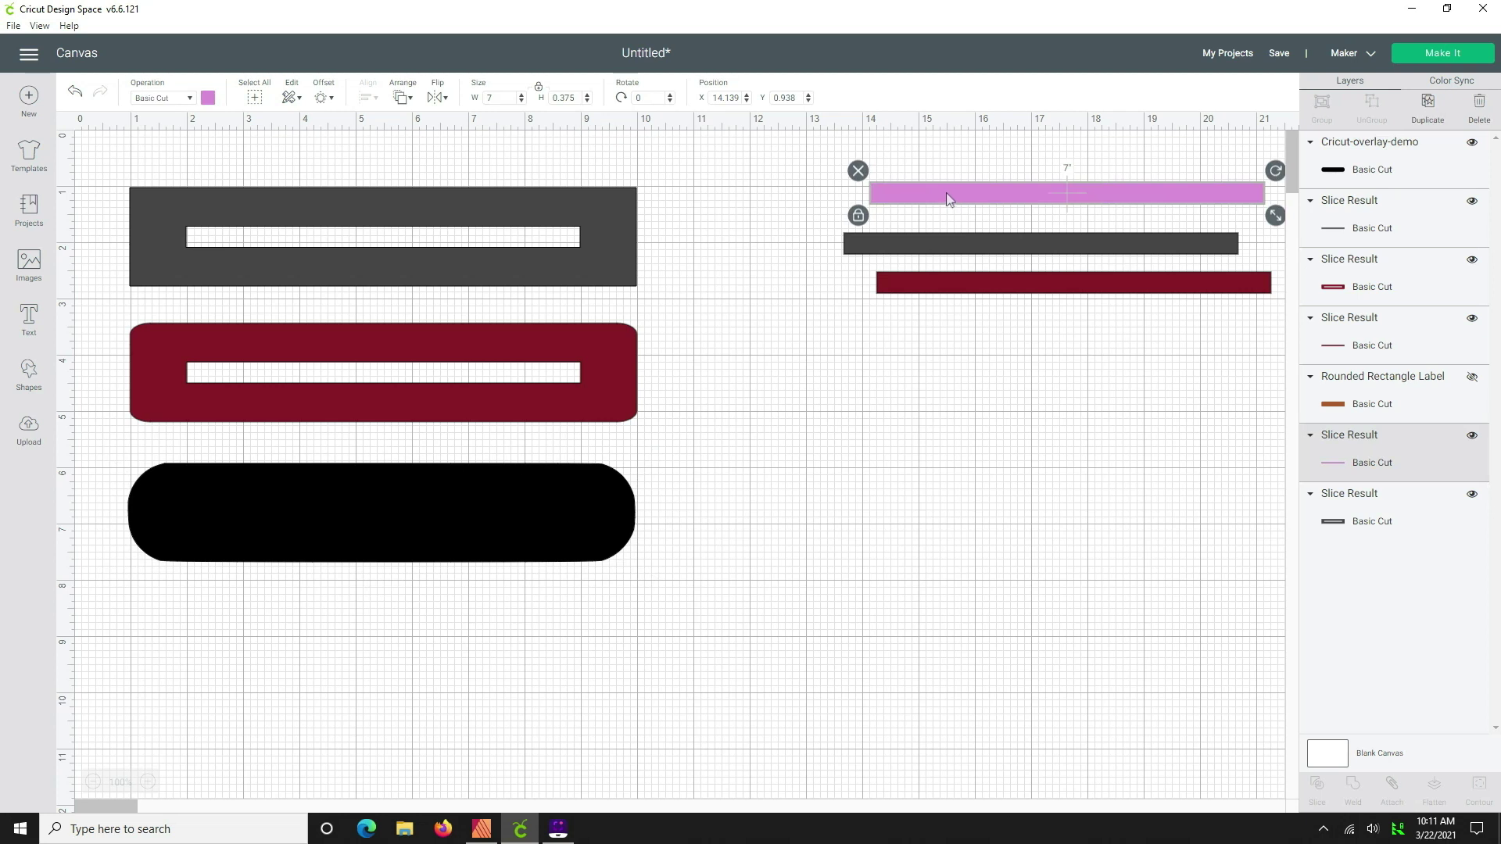
left_click_drag(956, 193, 252, 514)
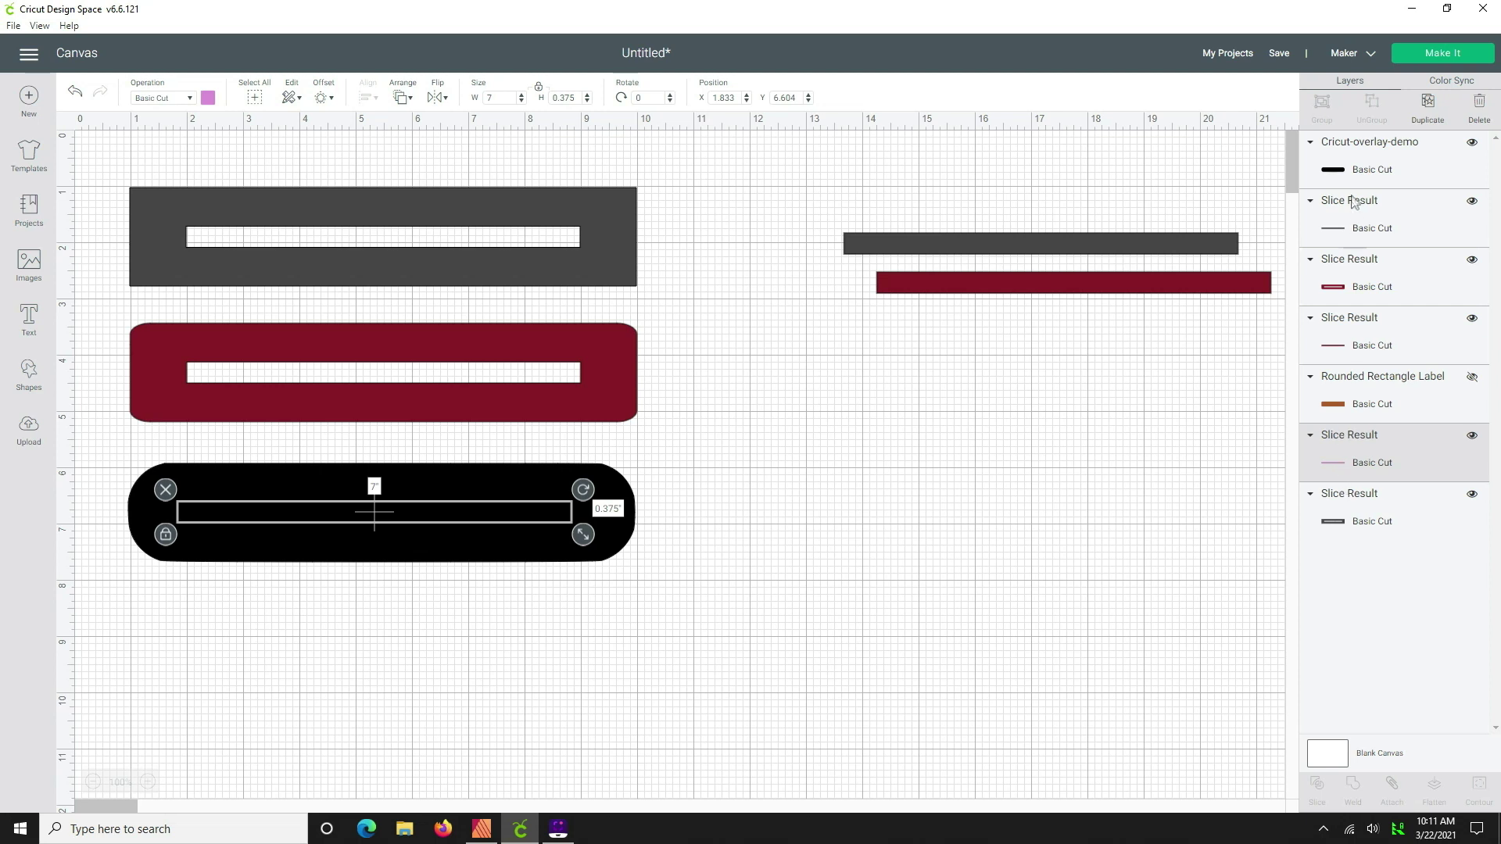
left_click_drag(1342, 159, 1341, 159)
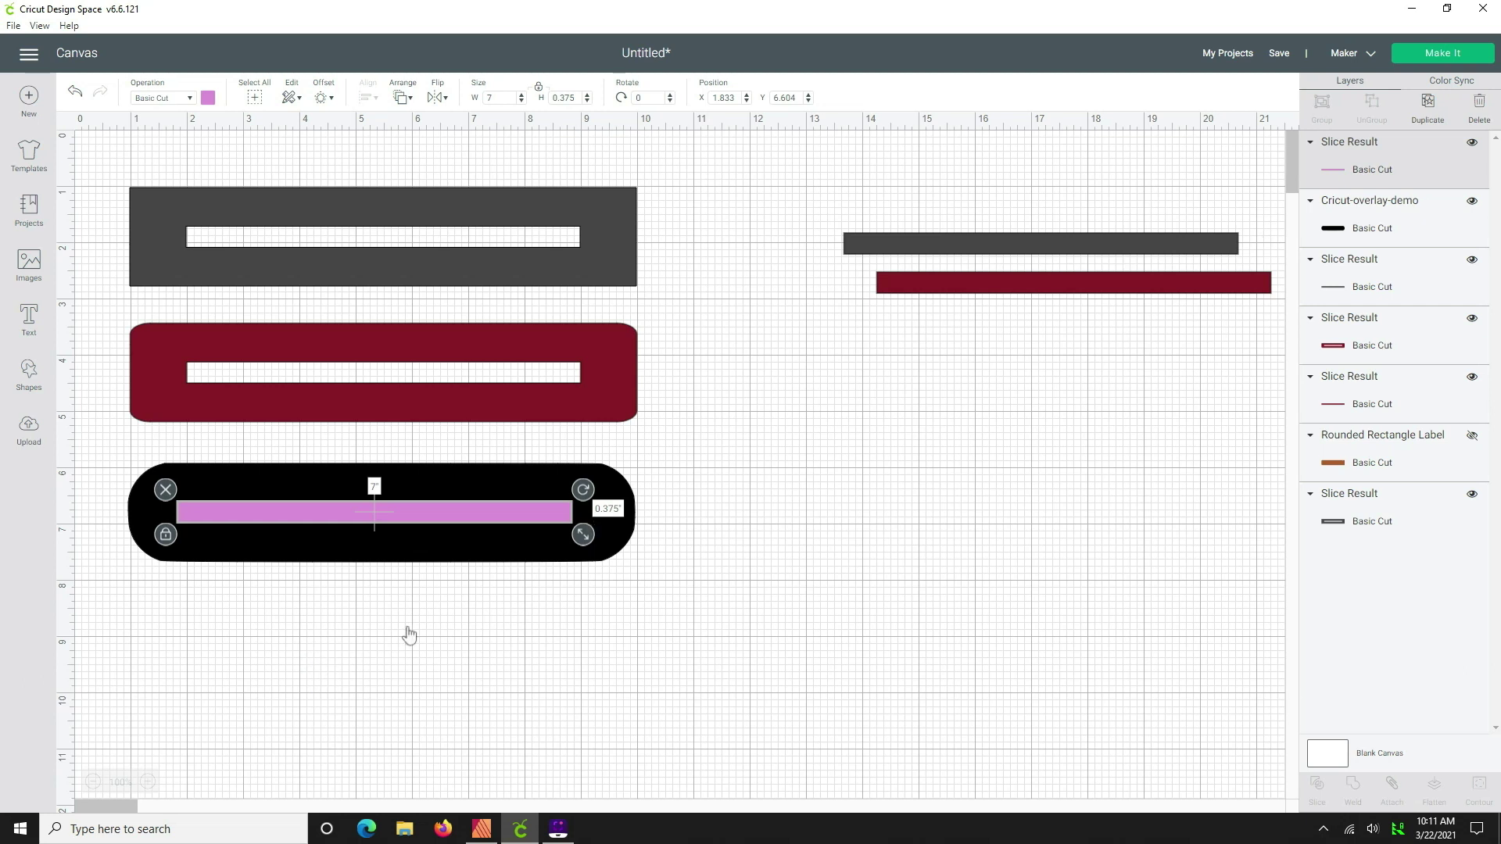
left_click(408, 635)
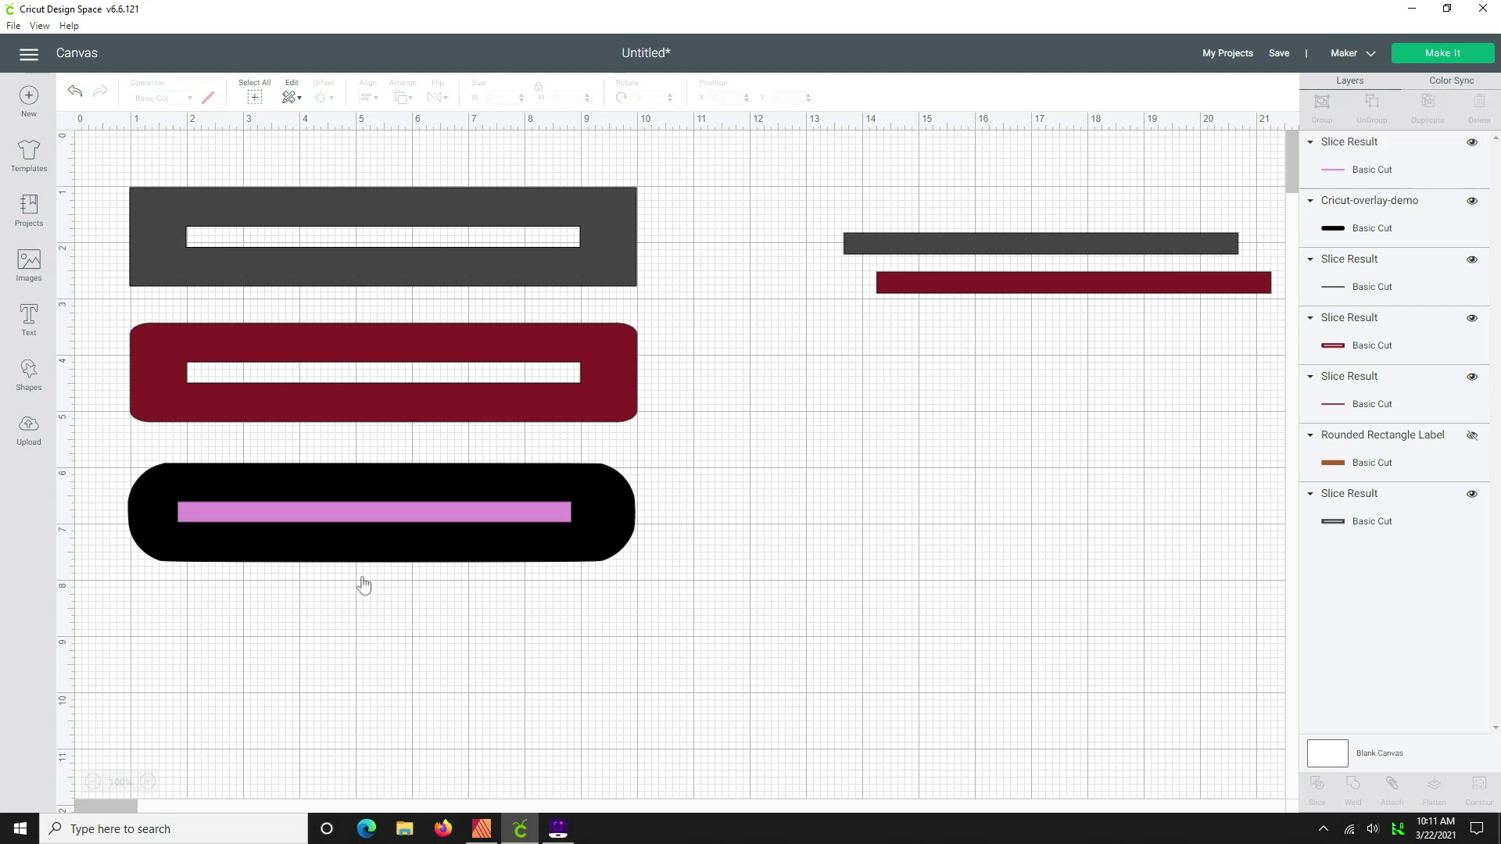
left_click(299, 521)
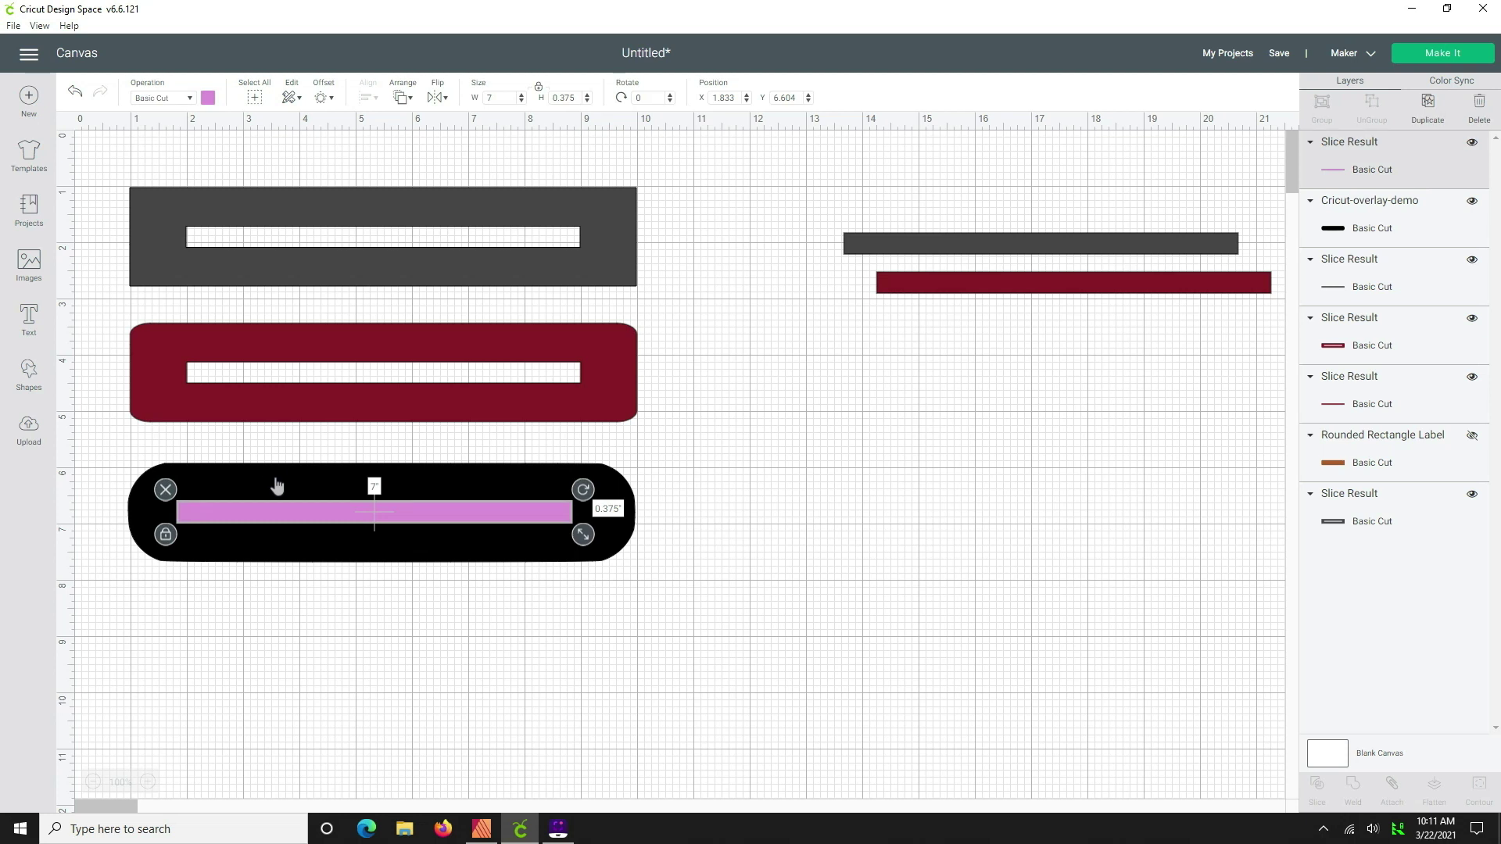
left_click(277, 486, "shift")
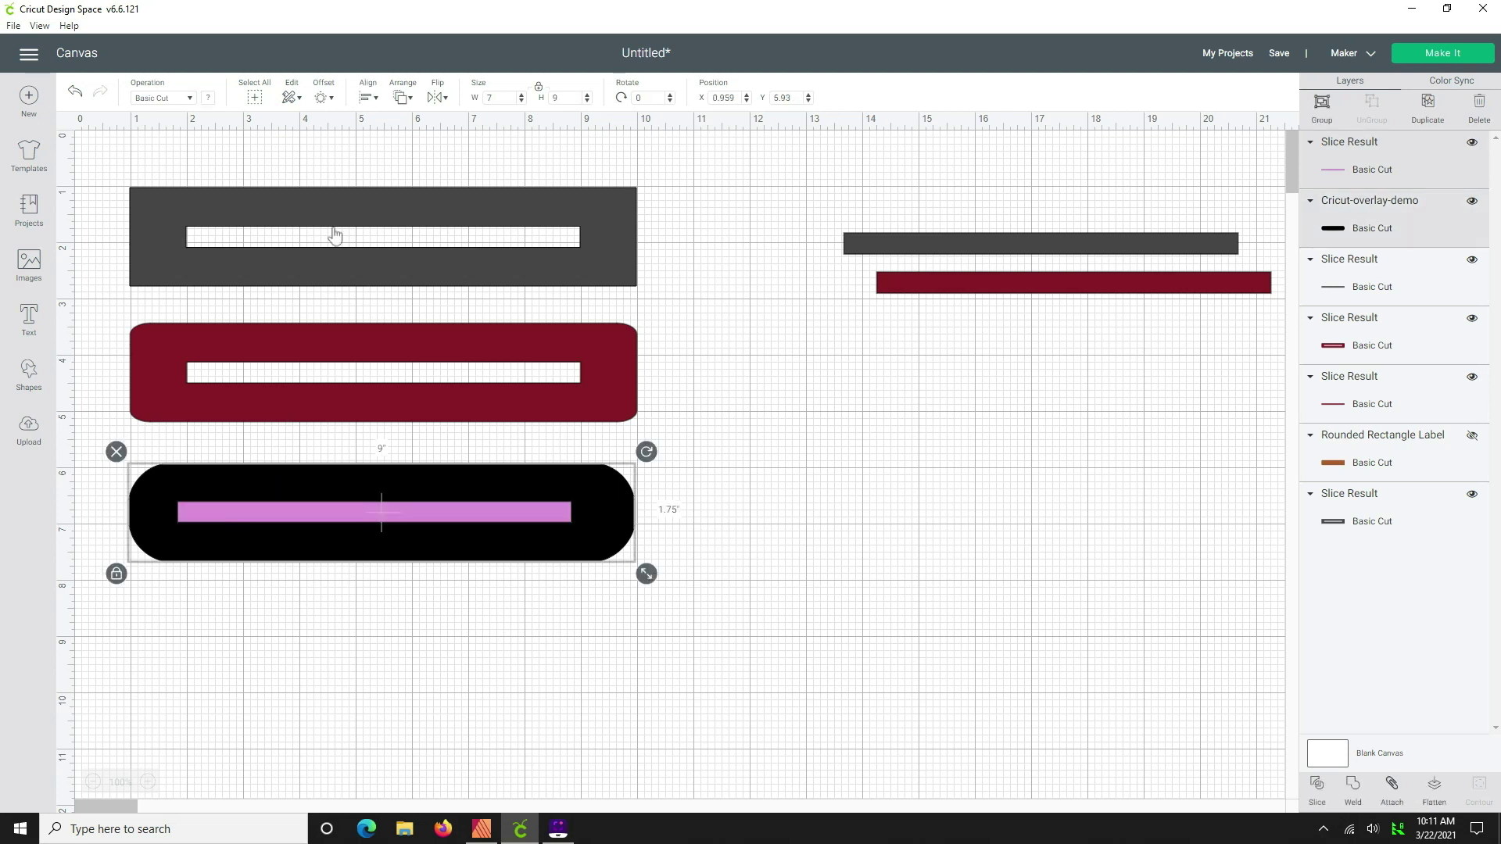
Centre the pink bar horizontally and vertically on the pill, then Slice them
left_click(369, 99)
left_click(436, 160)
left_click(367, 94)
left_click(406, 223)
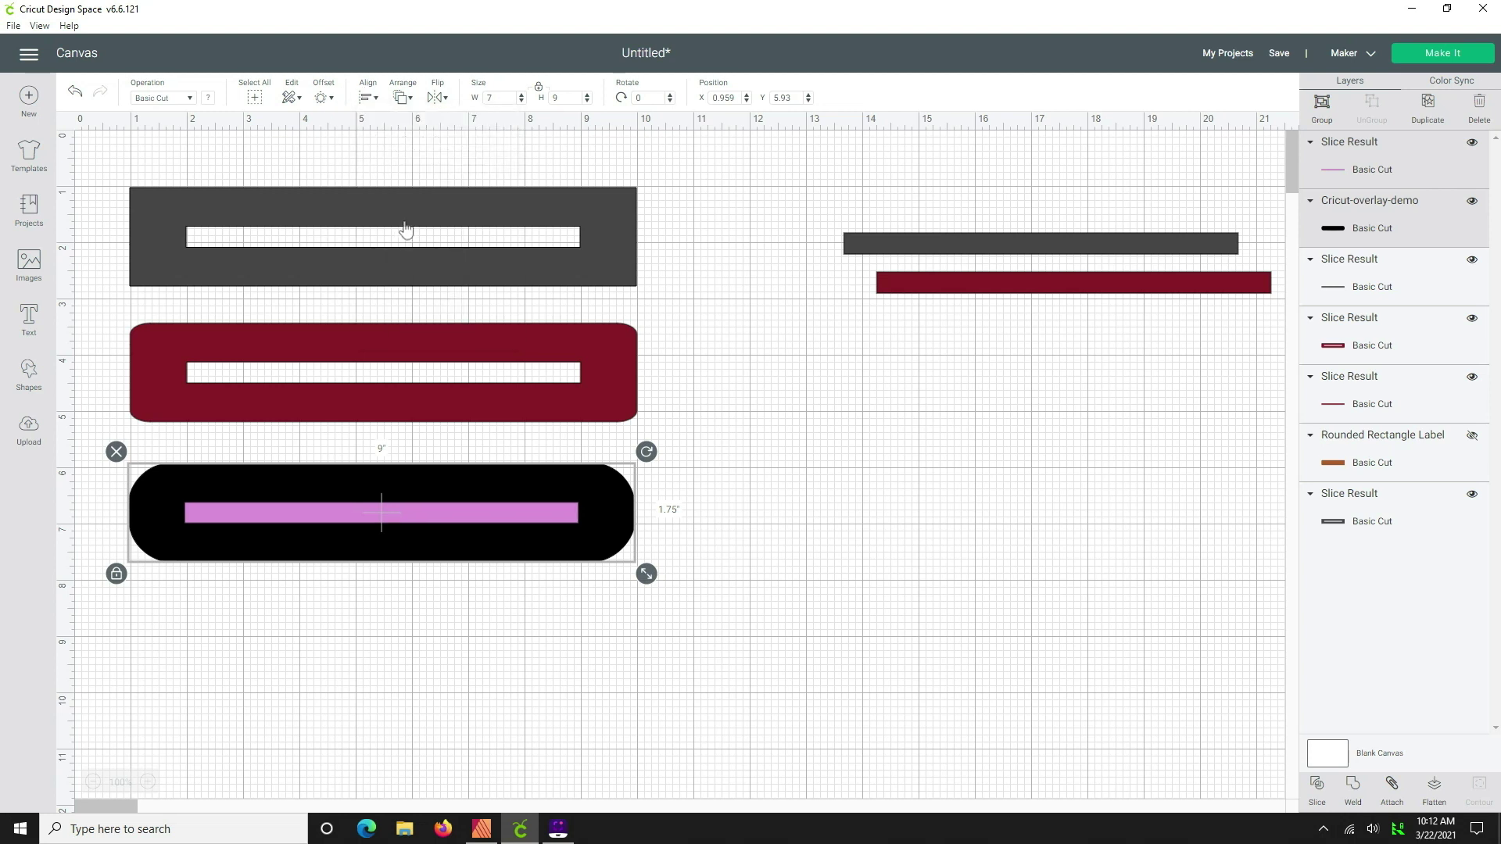
left_click(289, 627)
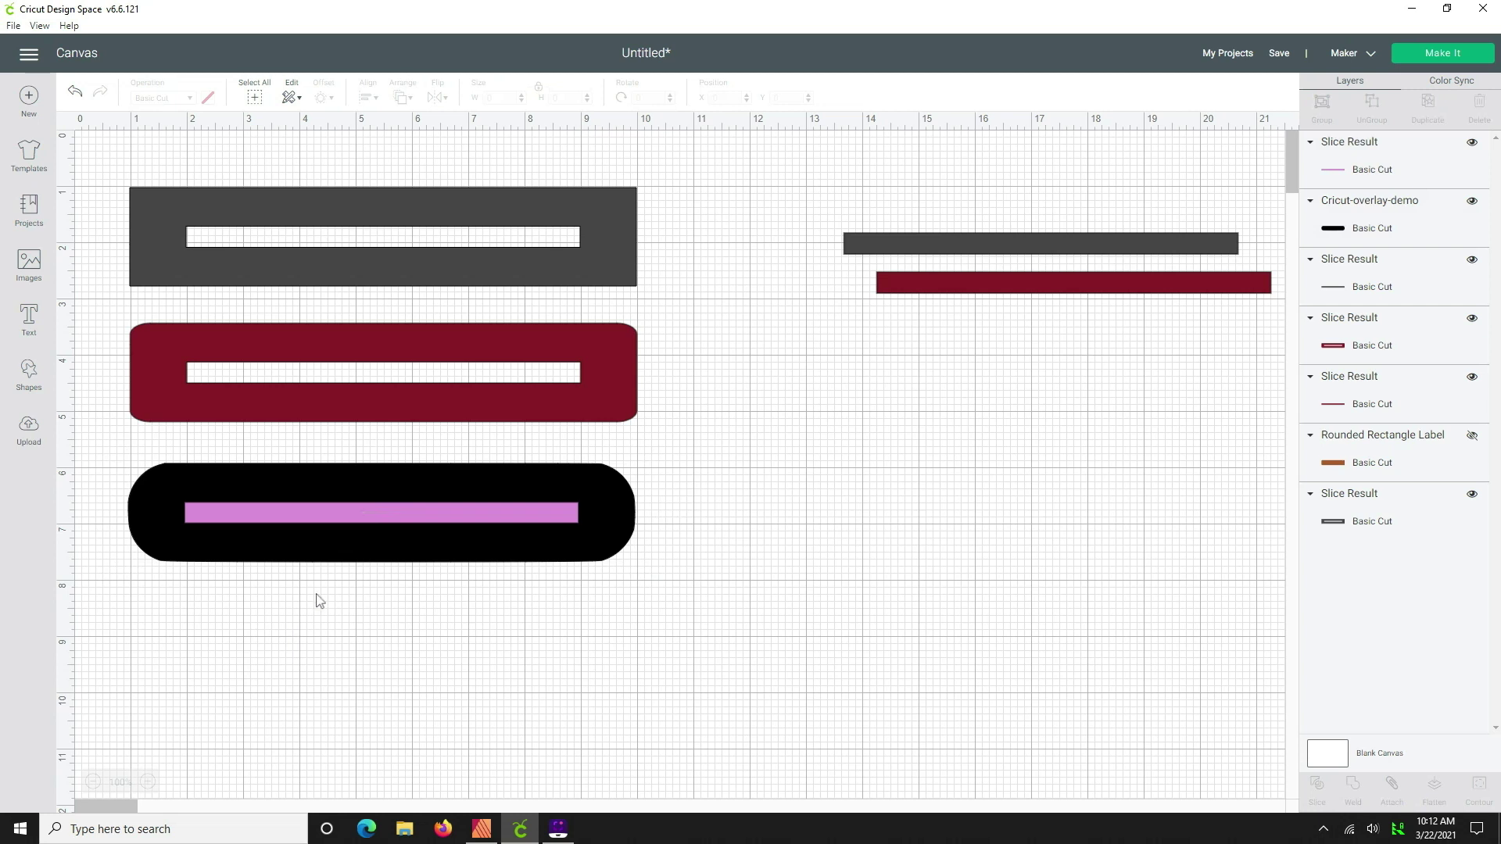
left_click(260, 476)
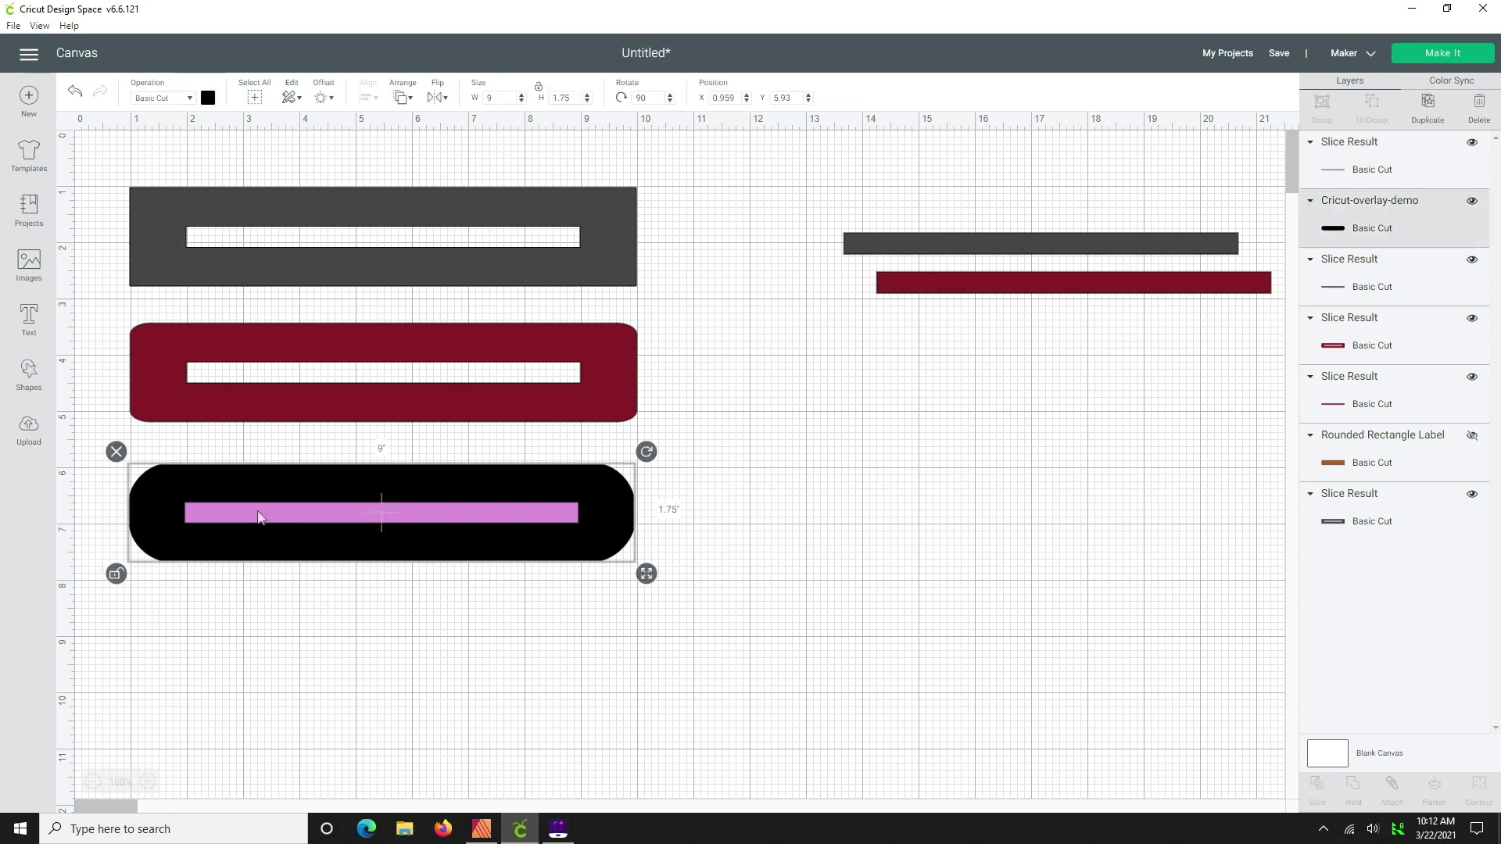
left_click(256, 519, "shift")
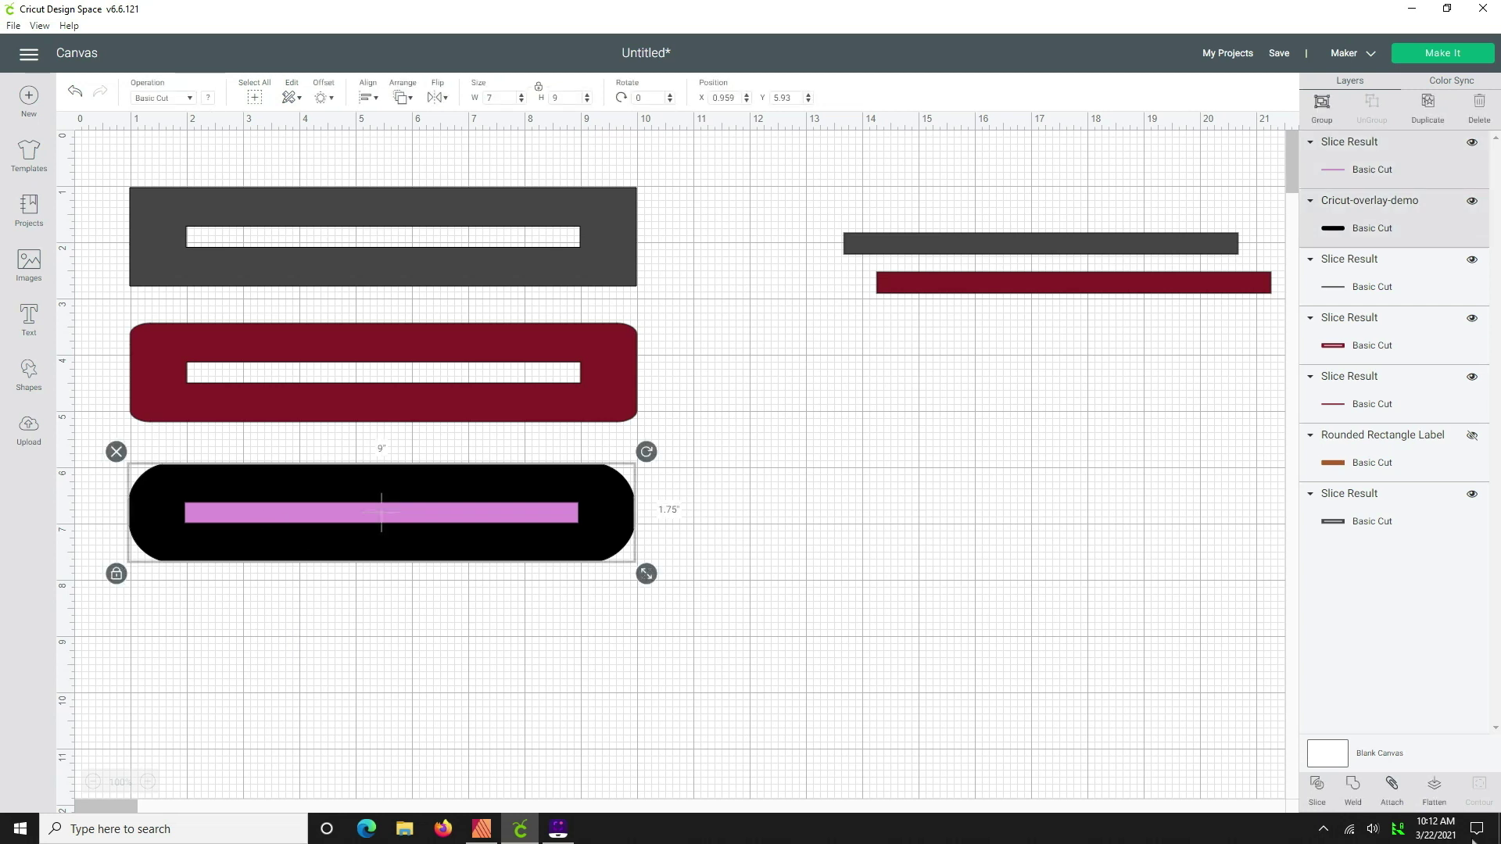
left_click(1316, 789)
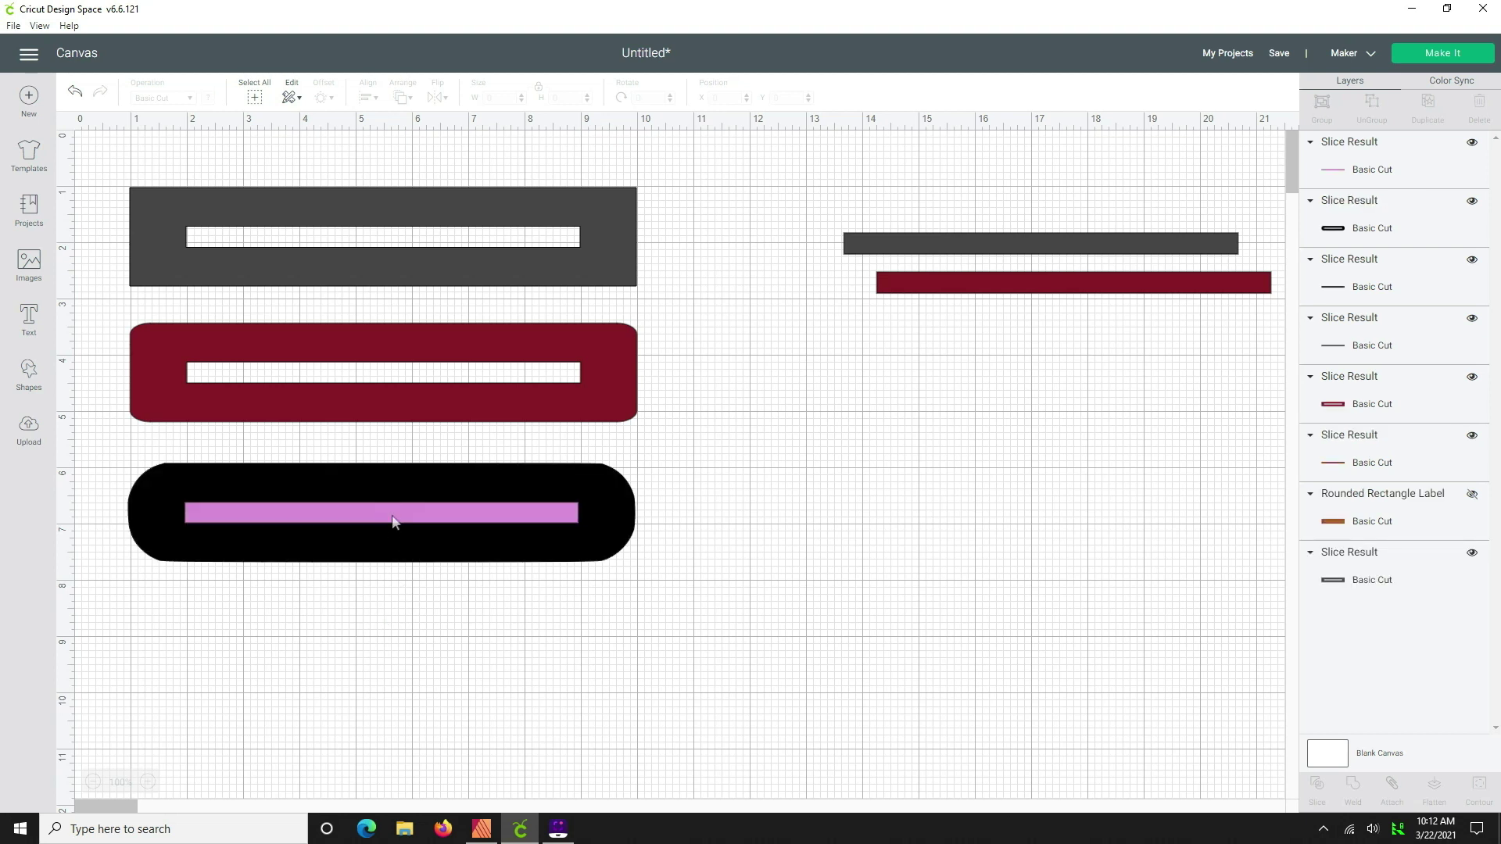
Separate the sliced pieces, keep the slotted pill, and delete the four leftover bars
left_click(387, 515)
left_click_drag(440, 508, 989, 334)
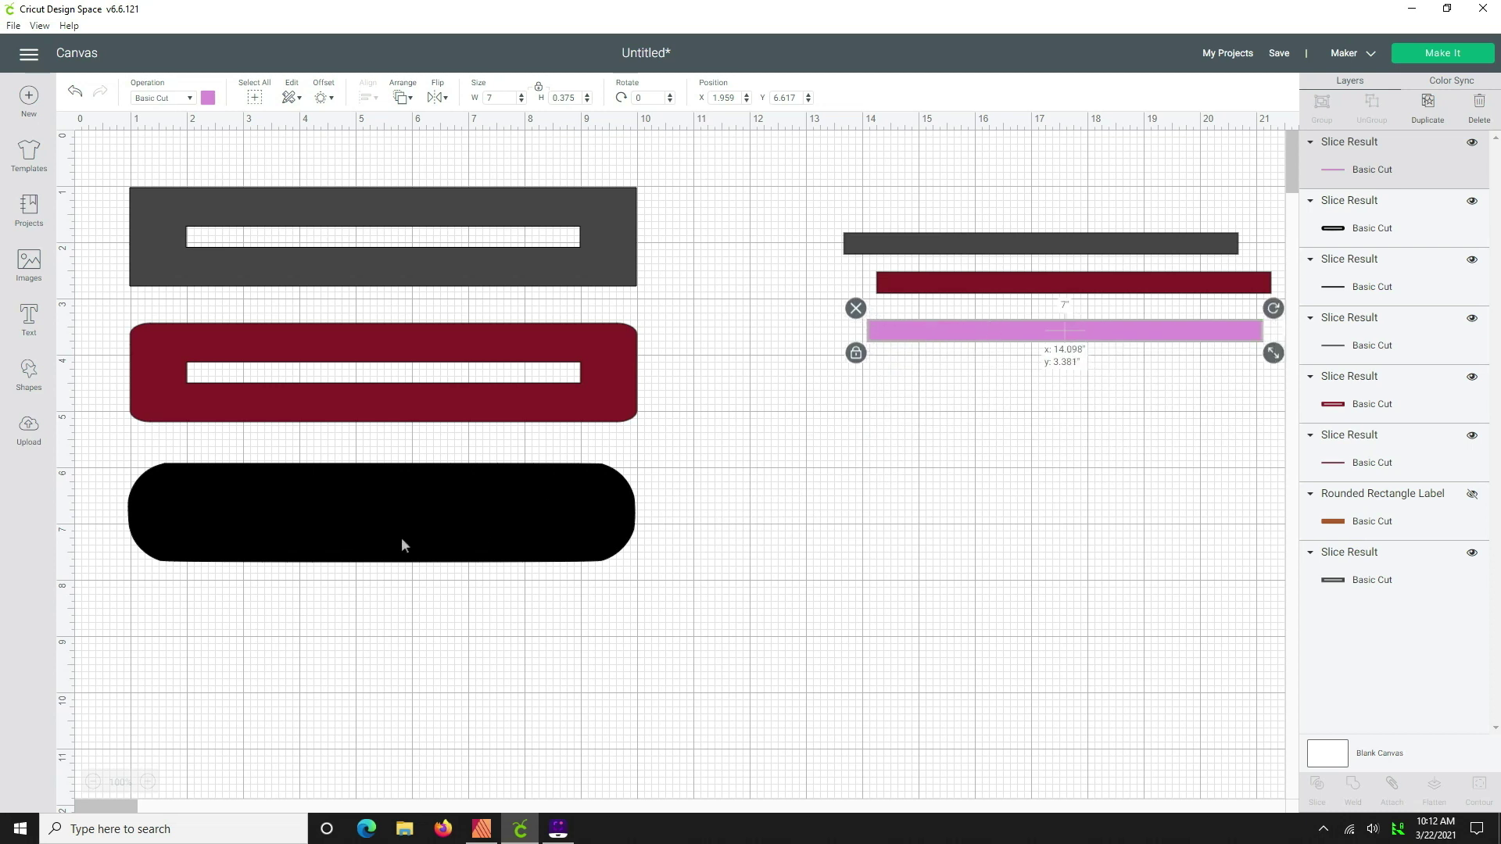
left_click(283, 510)
left_click_drag(296, 571, 316, 685)
left_click(284, 520)
left_click_drag(795, 451, 930, 379)
left_click_drag(225, 602, 201, 464)
left_click_drag(809, 169, 1267, 535)
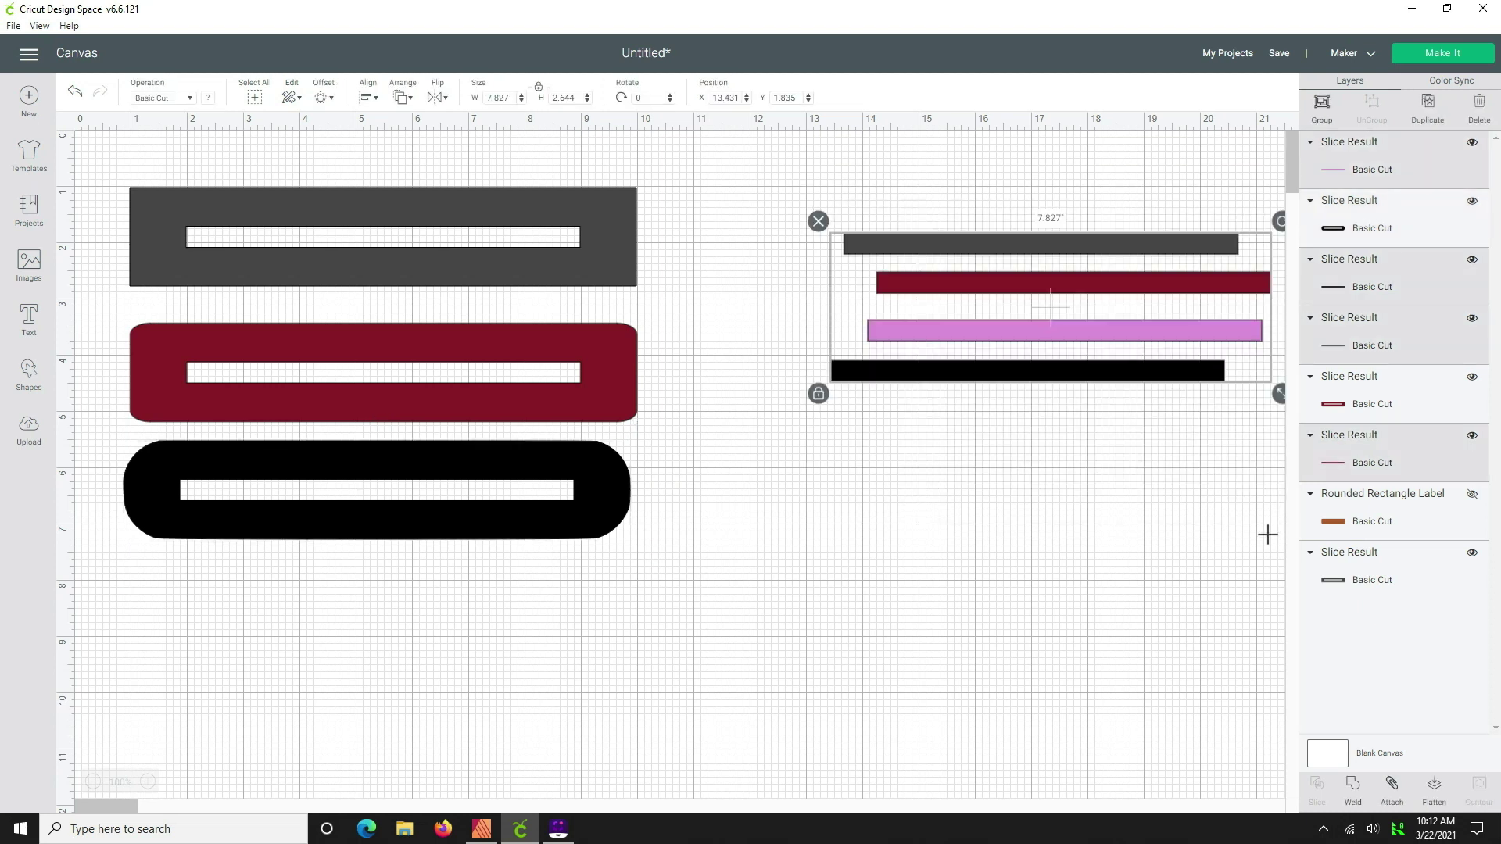
key("Delete")
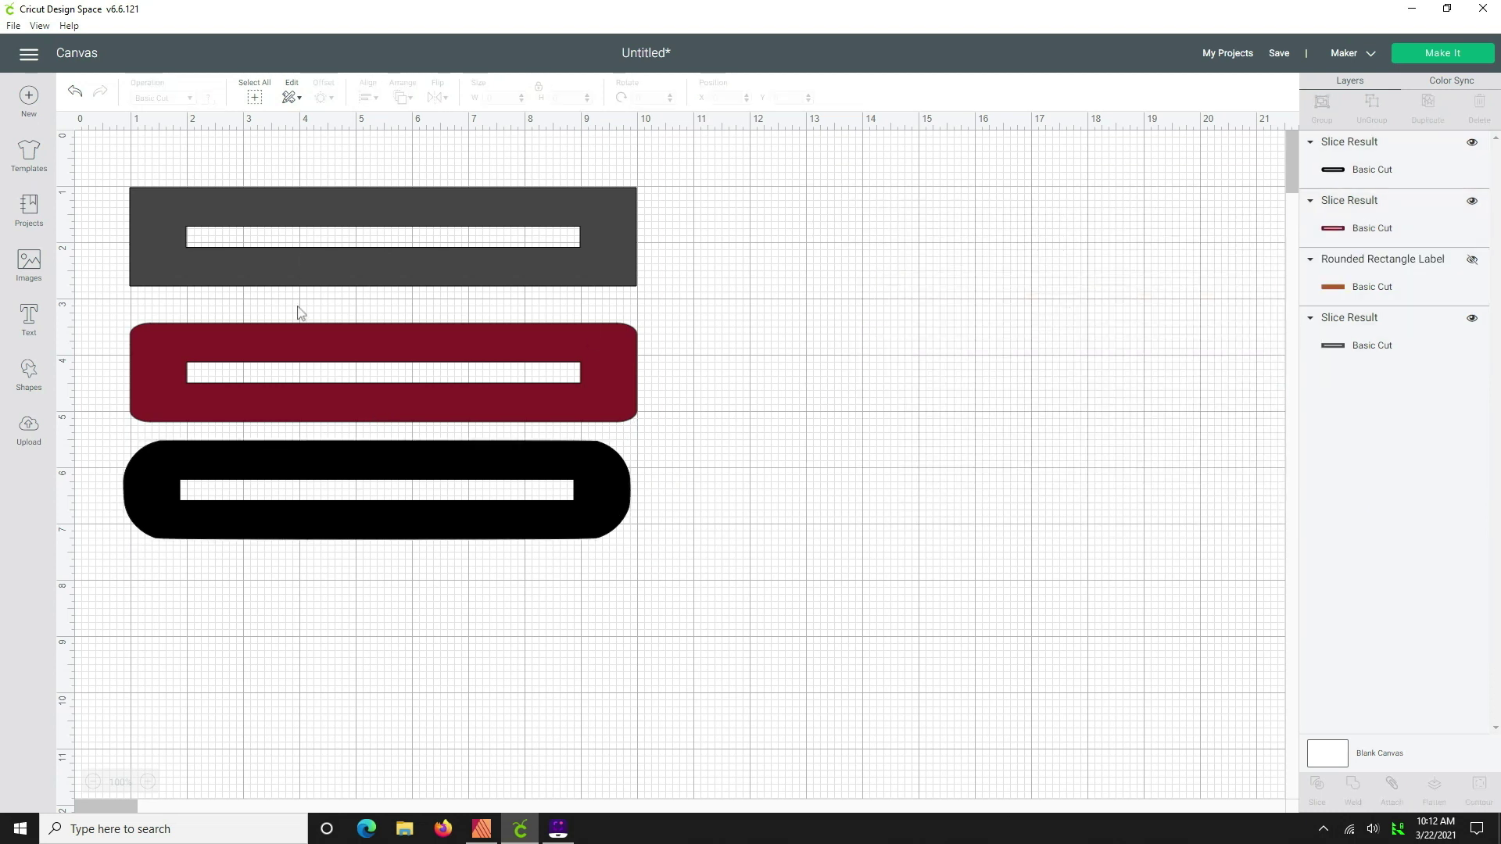
Move the maroon and pill overlays up closer together and make the pill light orange
left_click_drag(303, 331, 303, 317)
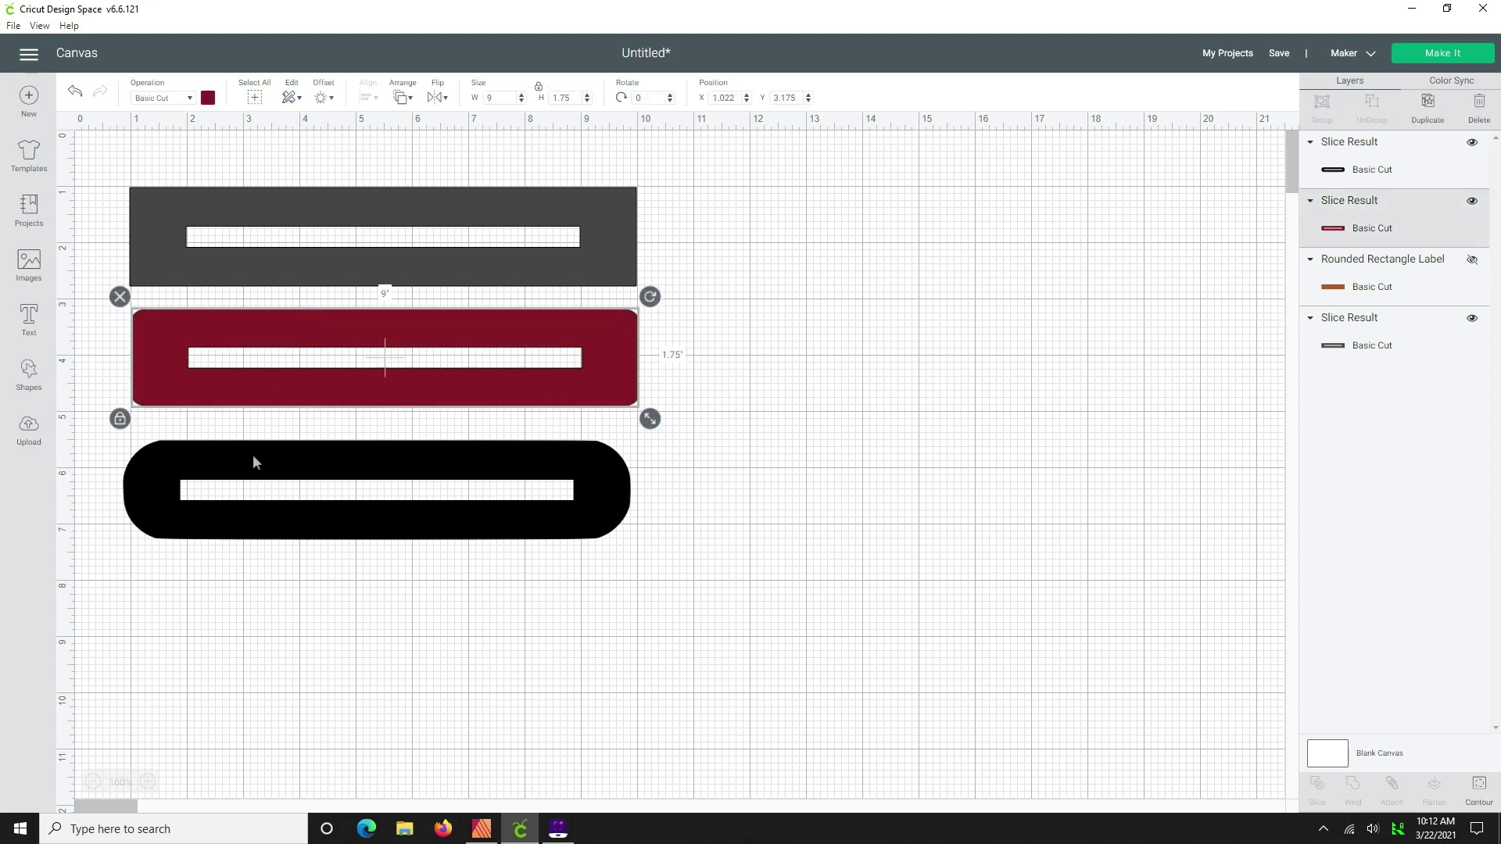
left_click_drag(252, 460, 254, 449)
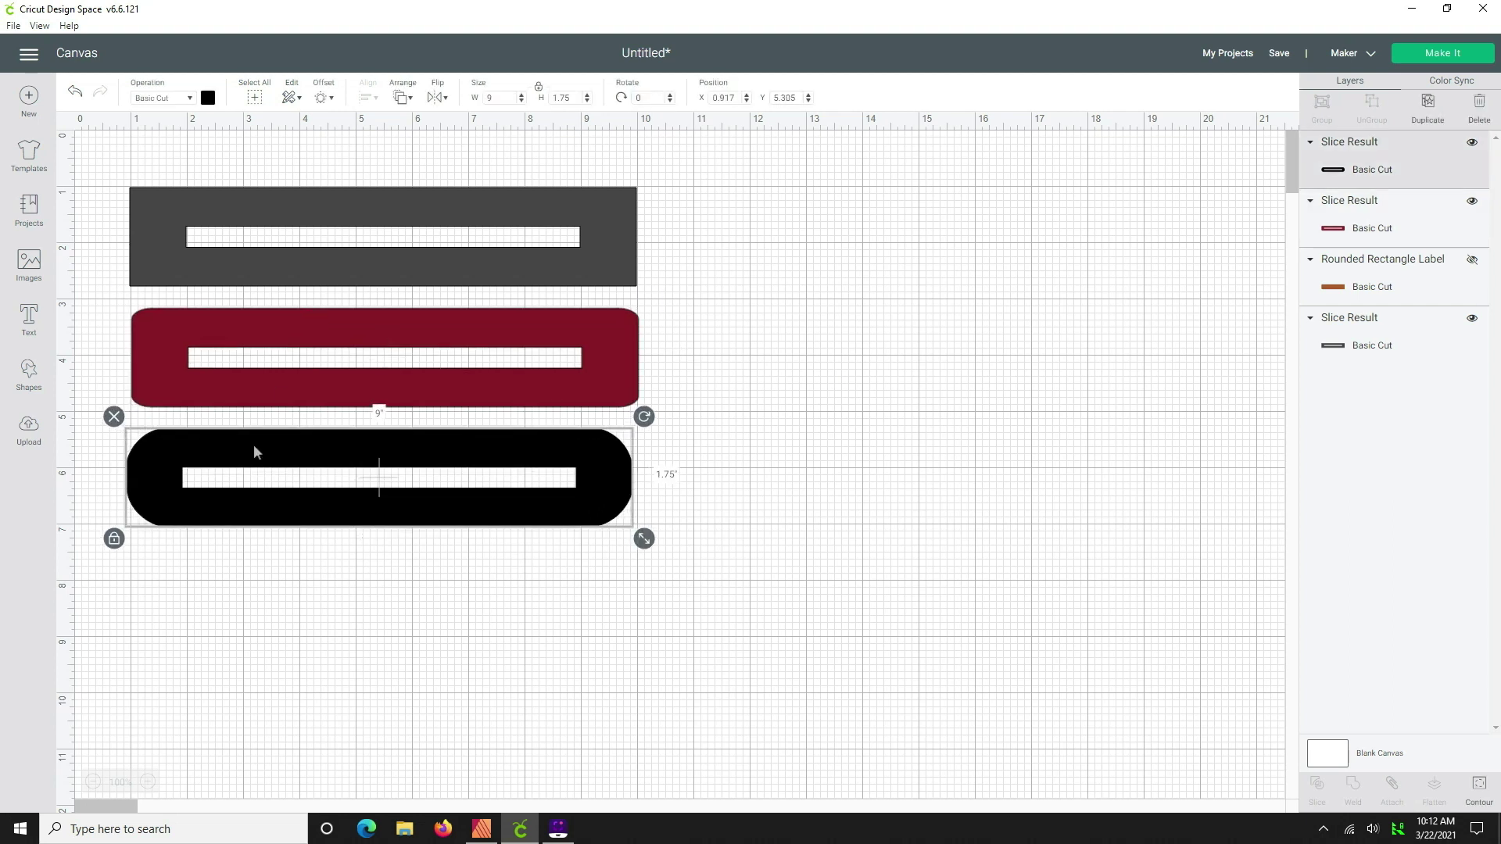
left_click(150, 269)
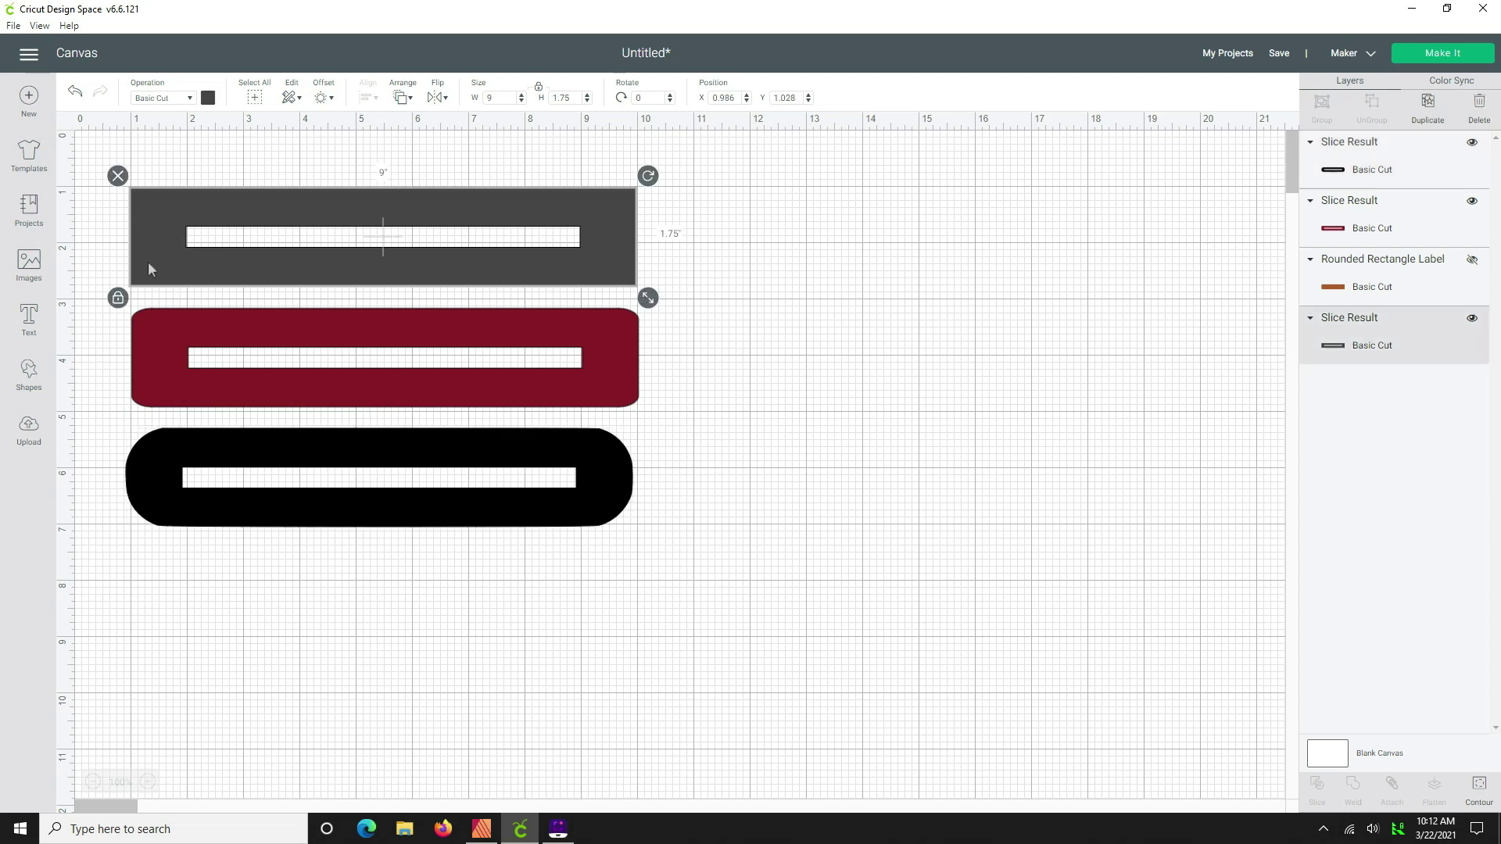
left_click(158, 358)
left_click(162, 496)
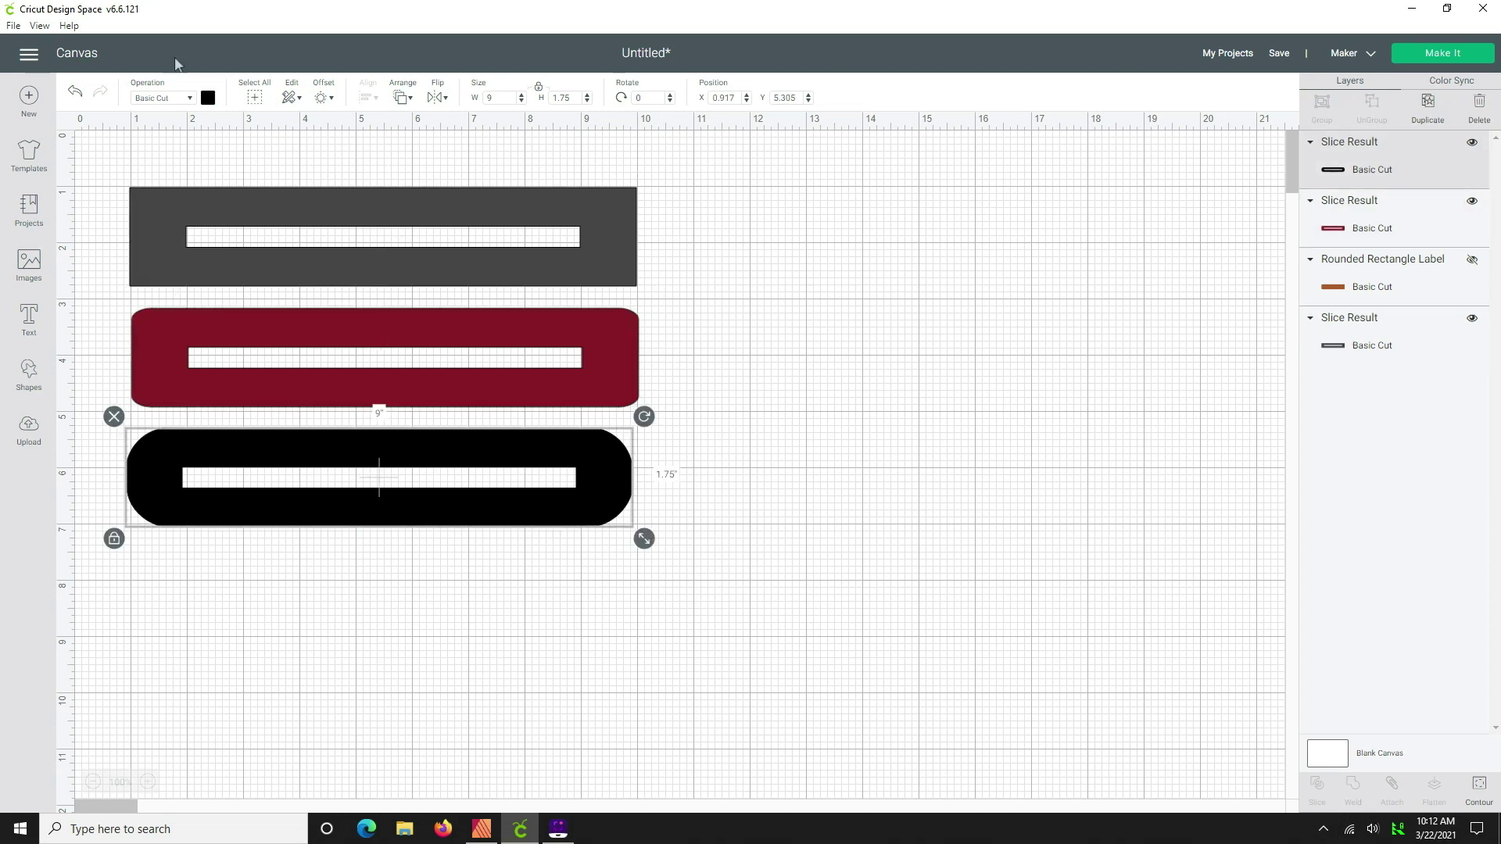
left_click(208, 97)
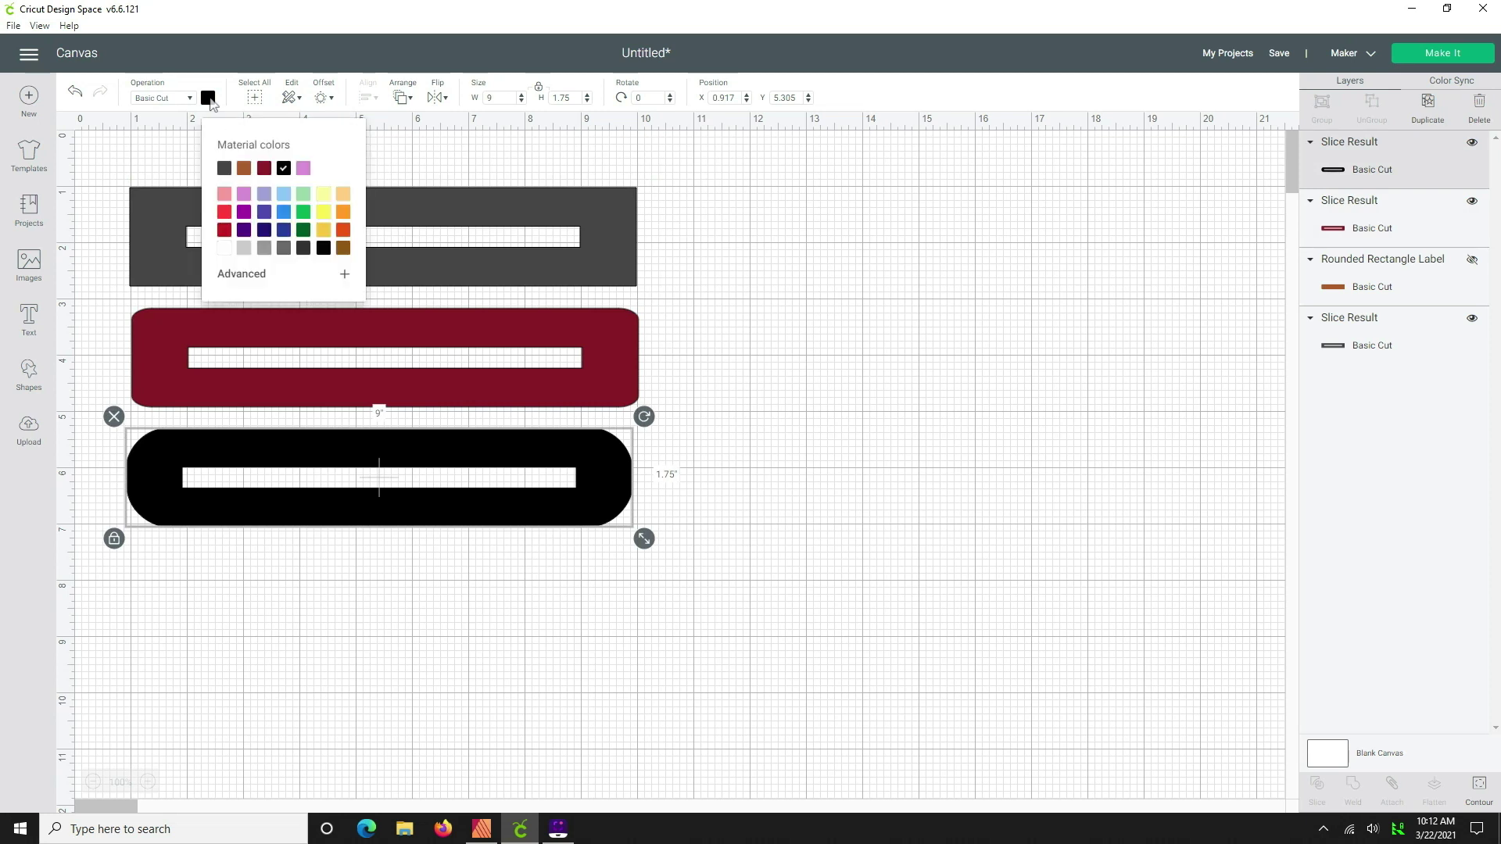
left_click(347, 198)
left_click(312, 632)
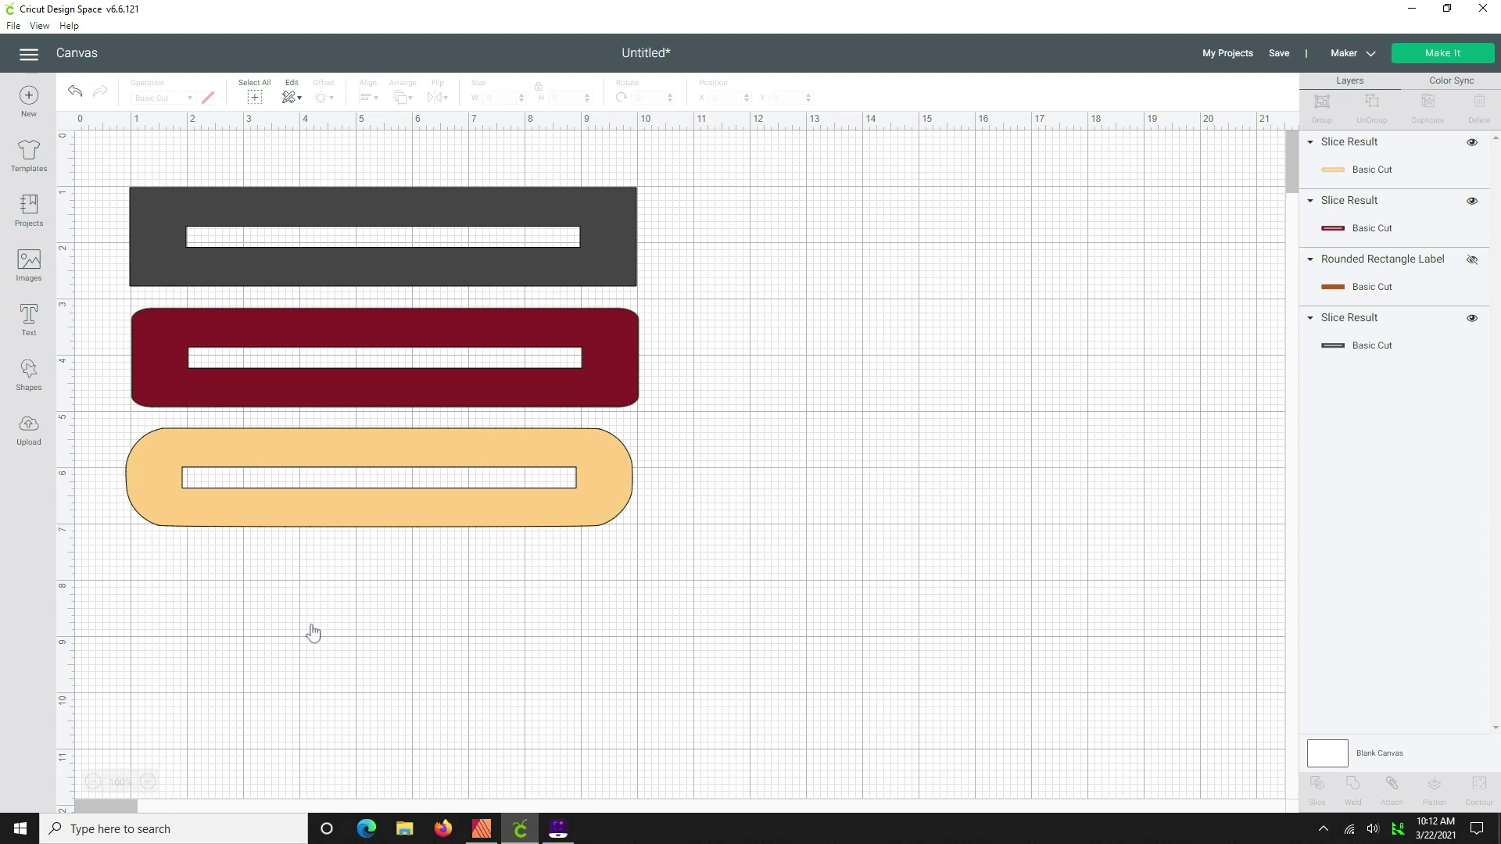
Attach the grey, maroon and pill overlays into one set
left_click_drag(93, 160, 673, 656)
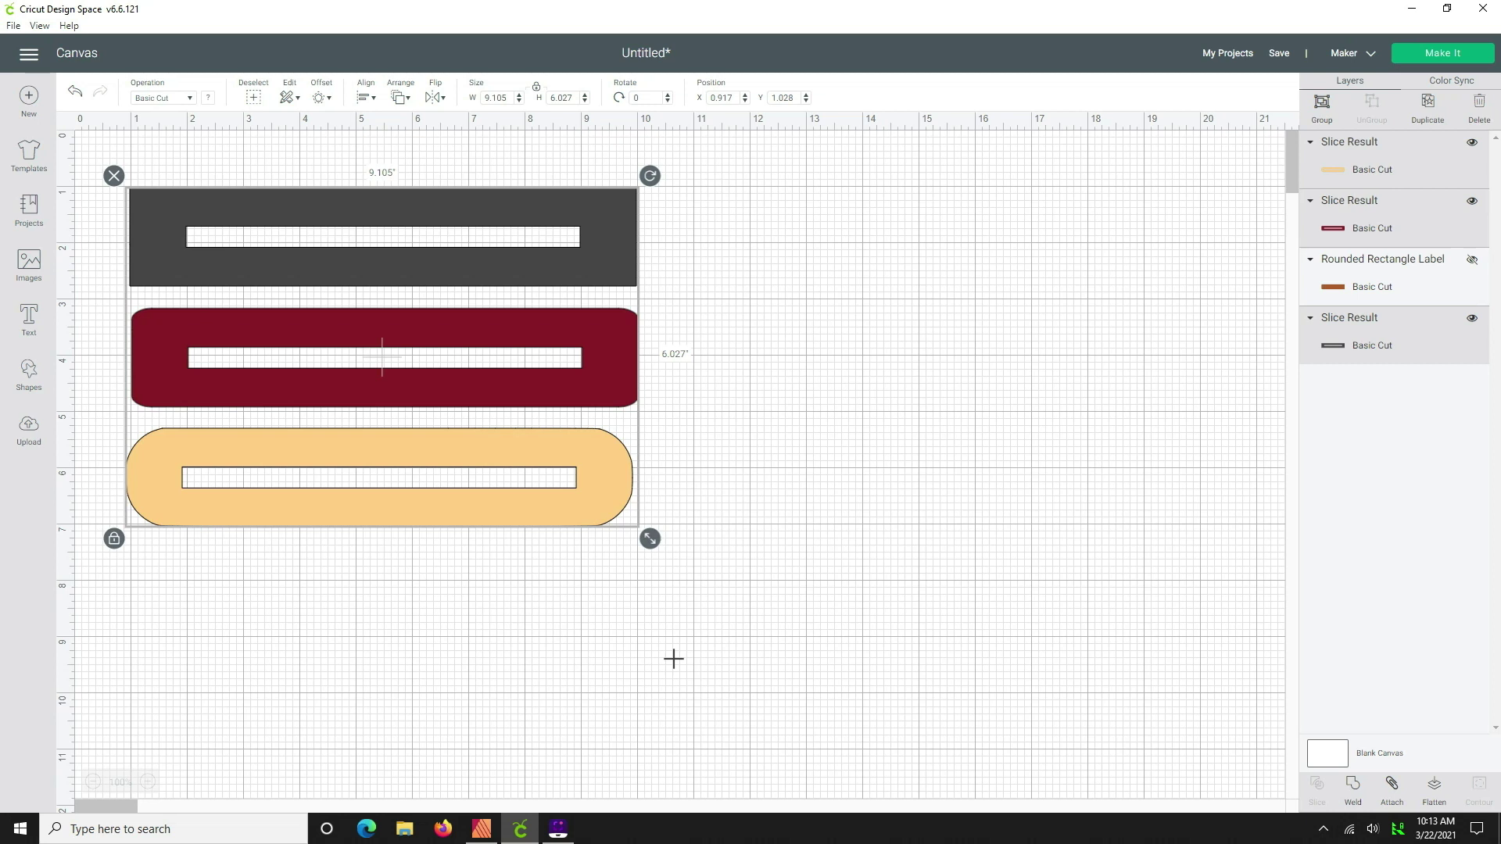
left_click(1392, 789)
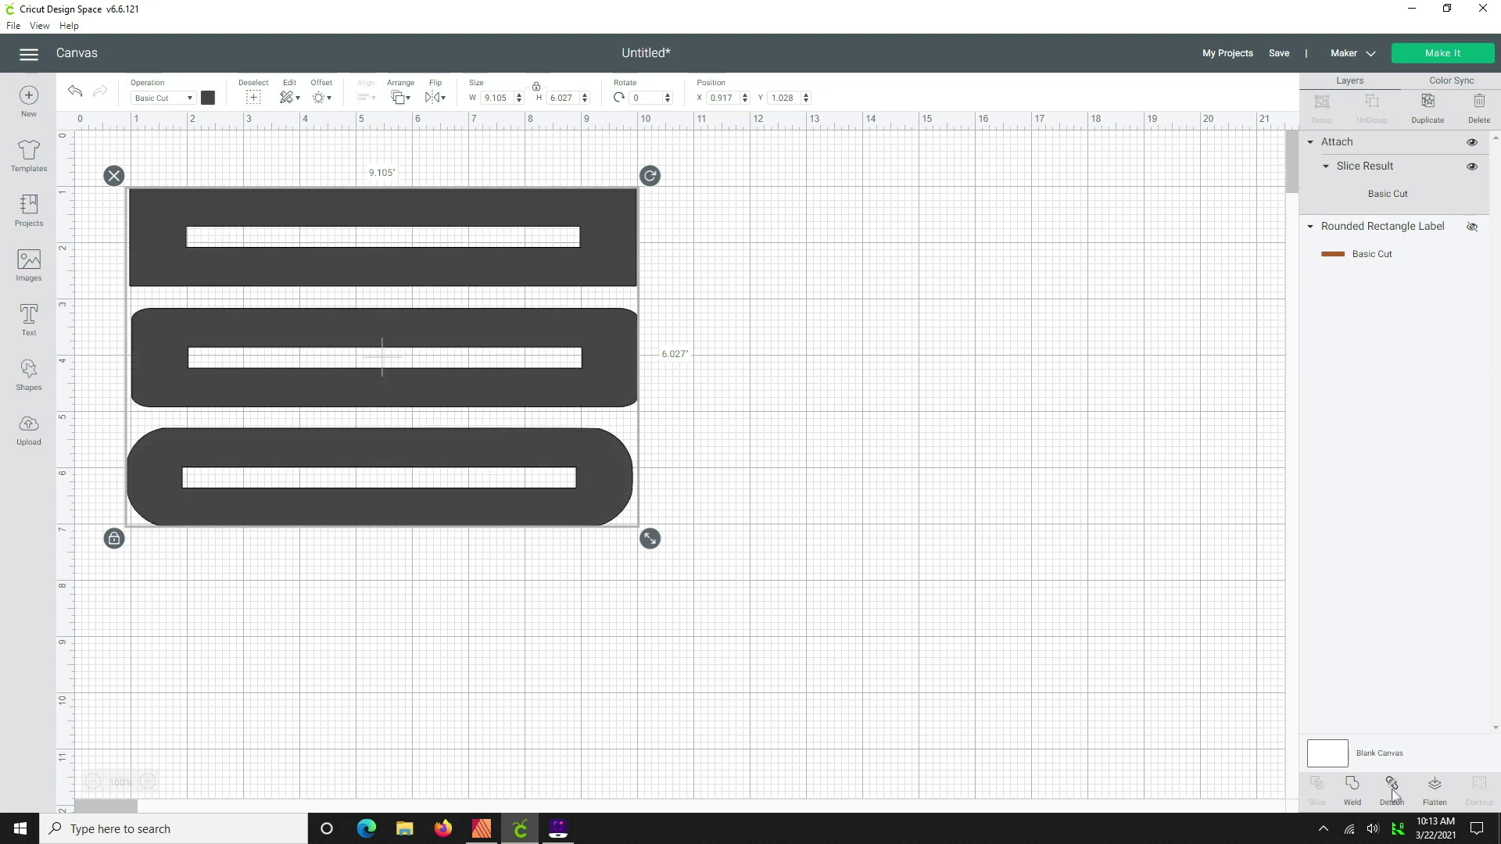
left_click(738, 526)
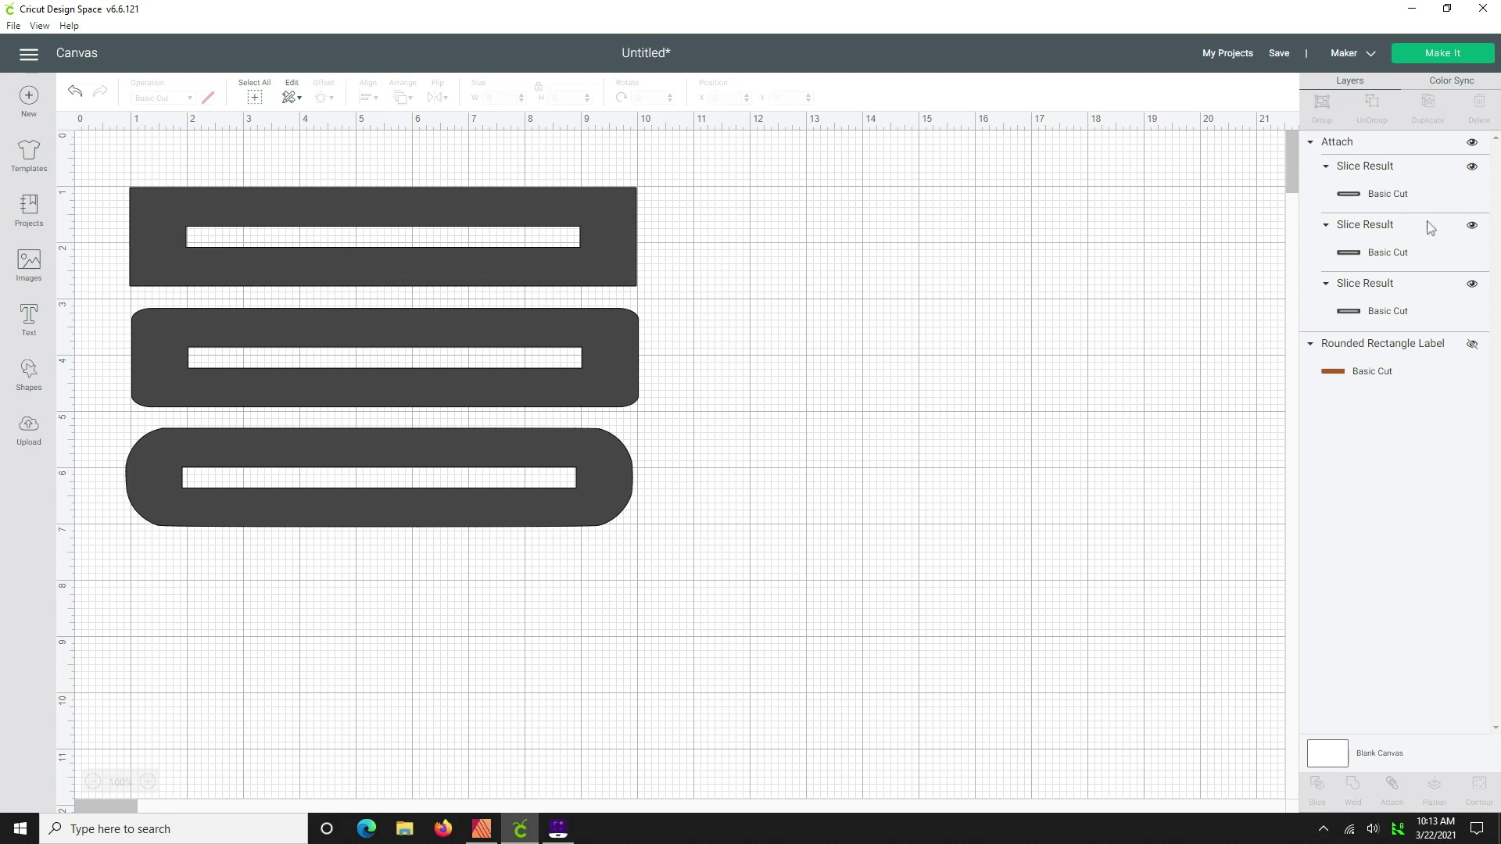
Preview the attached overlays on the 12" x 12" mat and shift them slightly off the corner
left_click(1439, 54)
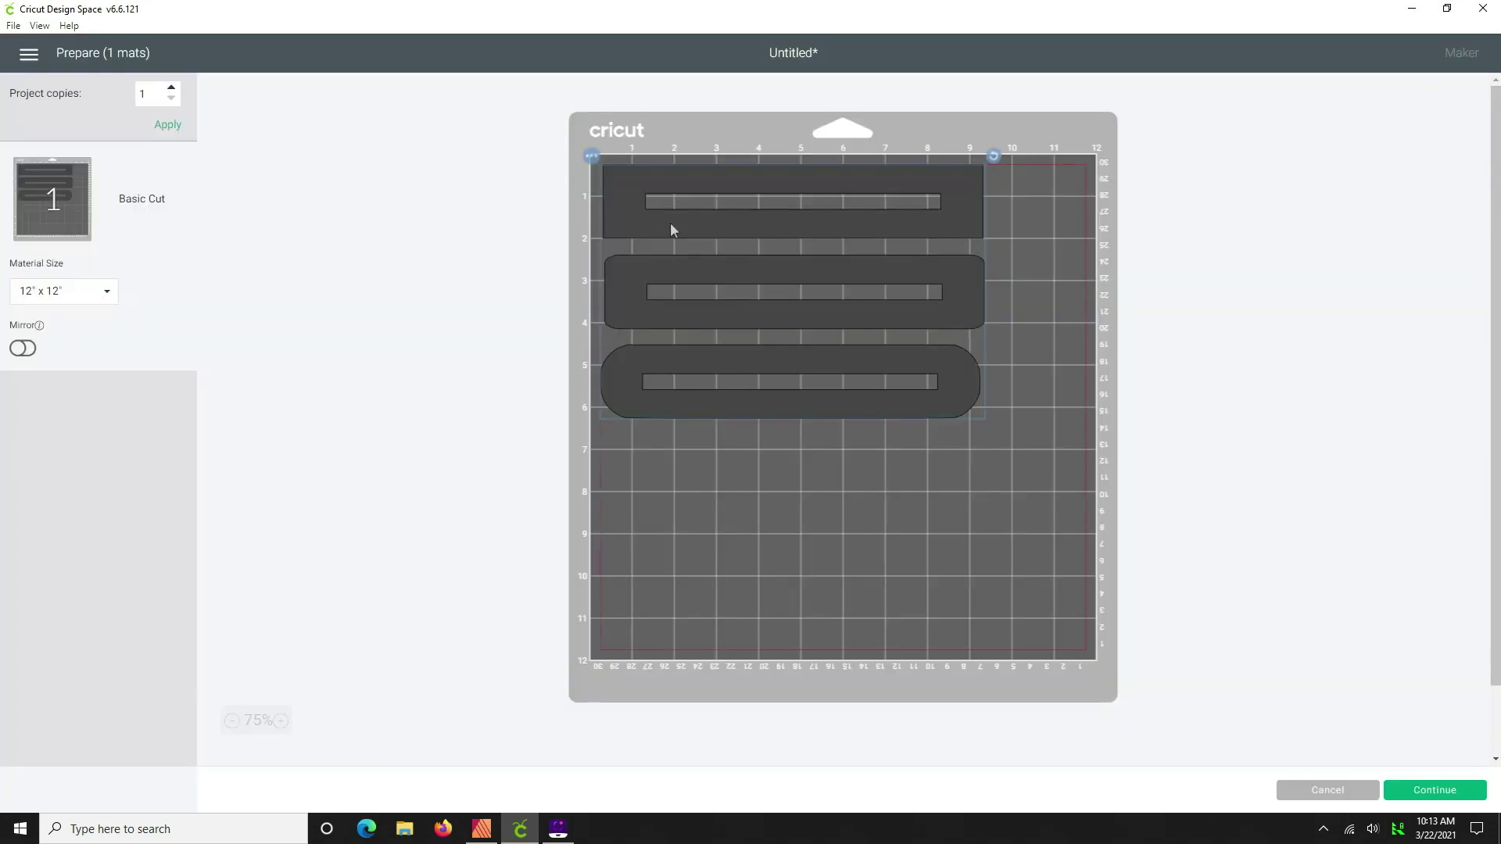
left_click_drag(676, 225, 707, 245)
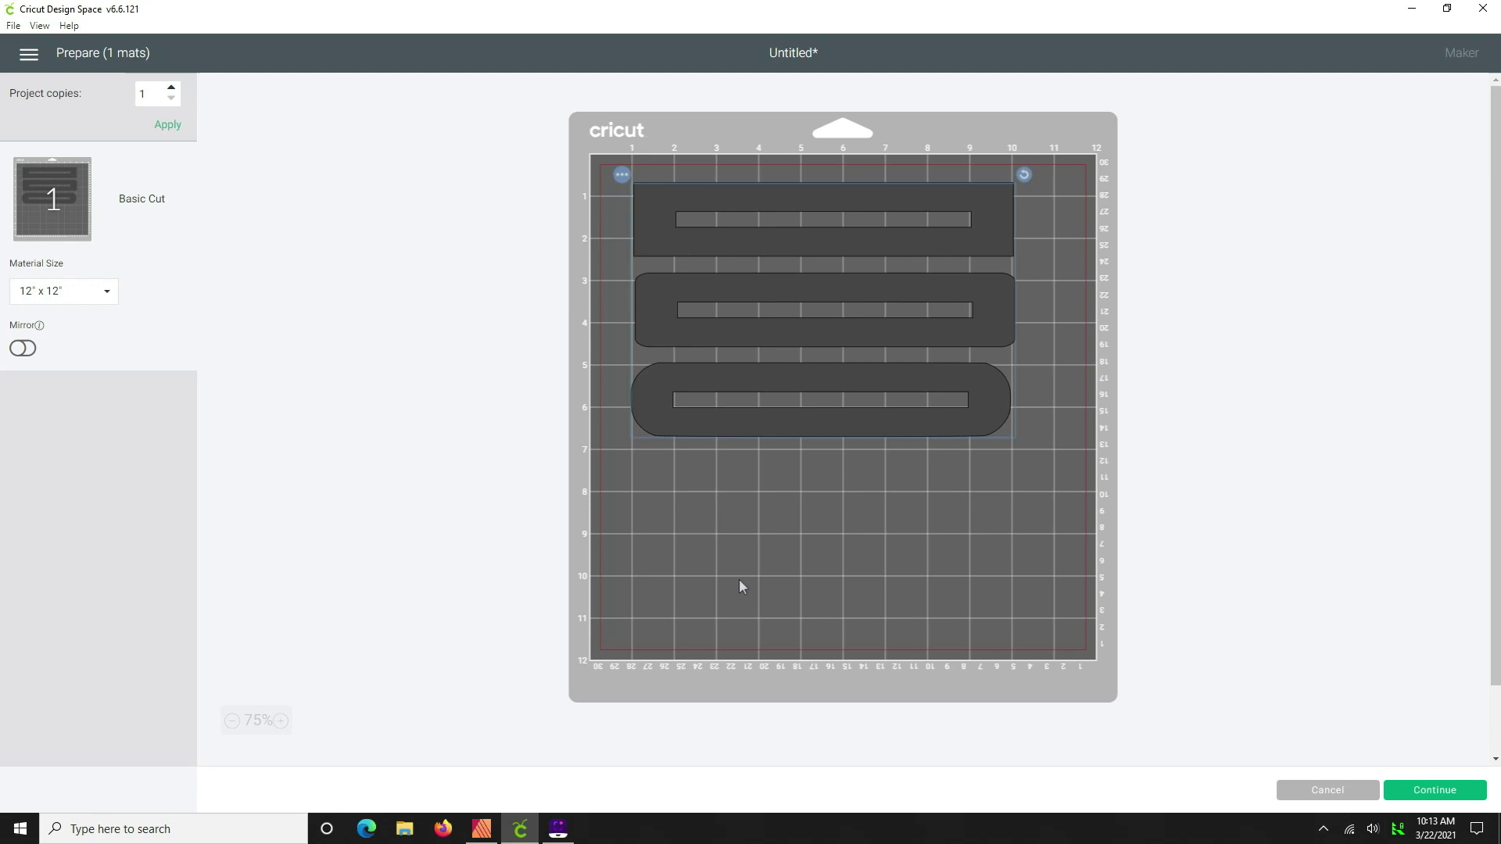
Cancel the mat preview and undo the Attach to restore the three separately coloured overlays
left_click(1327, 790)
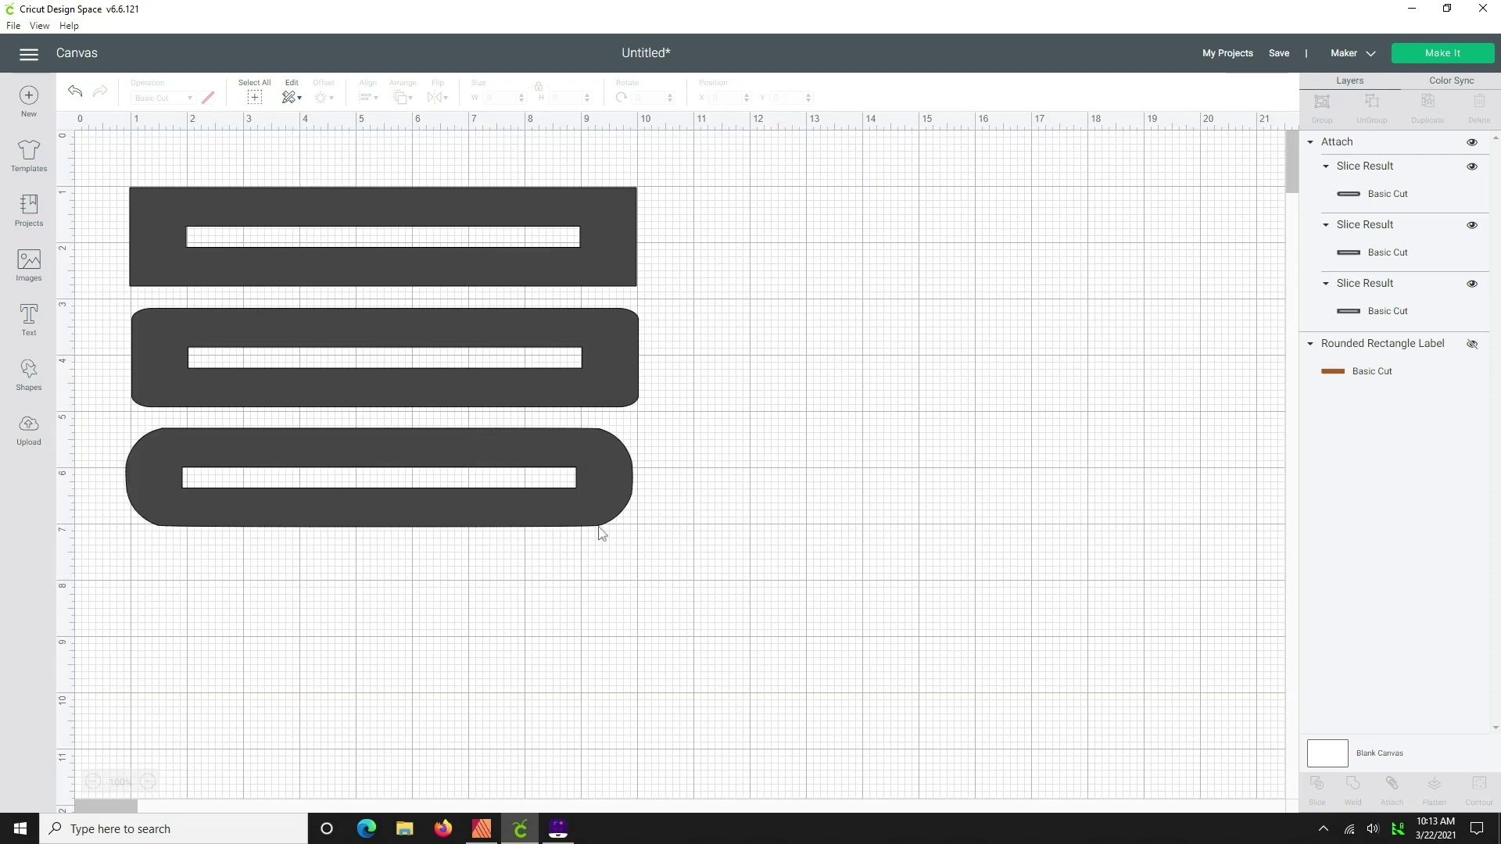
key("ctrl+z")
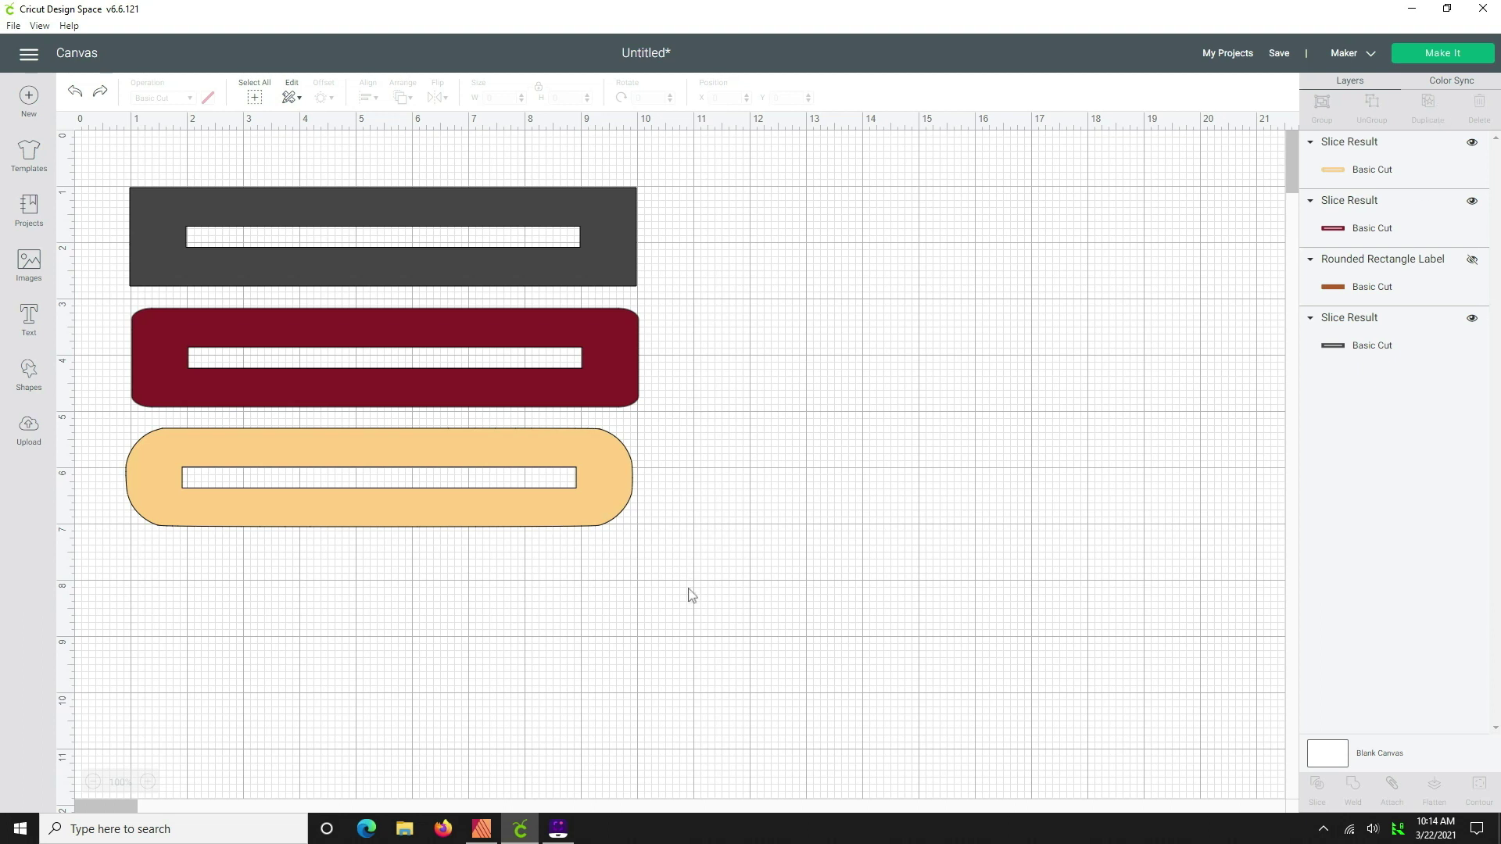
Save the design as a new project with the title 'My zipper overlays'
left_click(1278, 53)
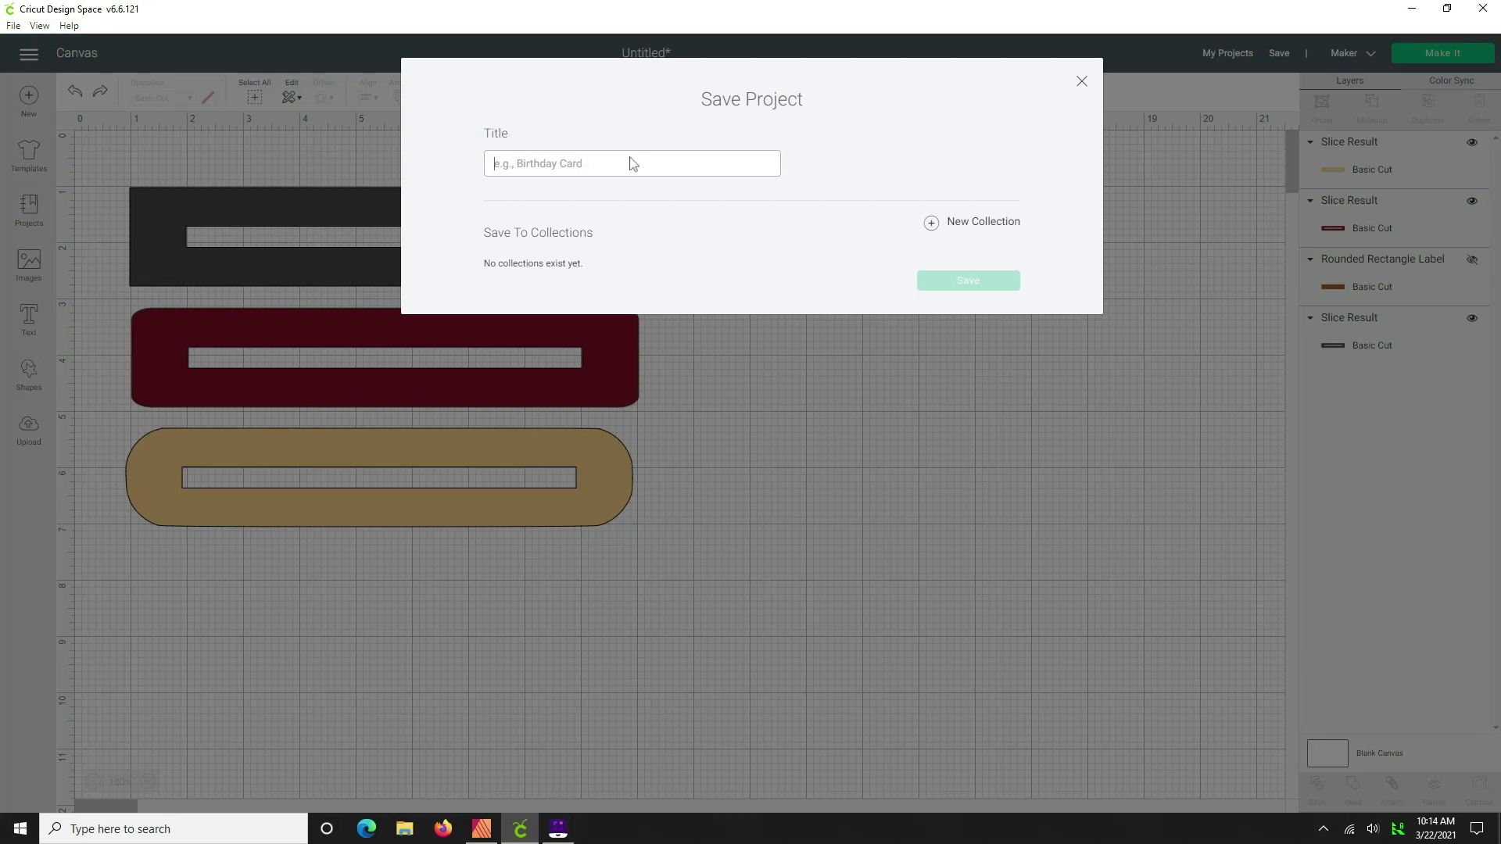
type("My zi")
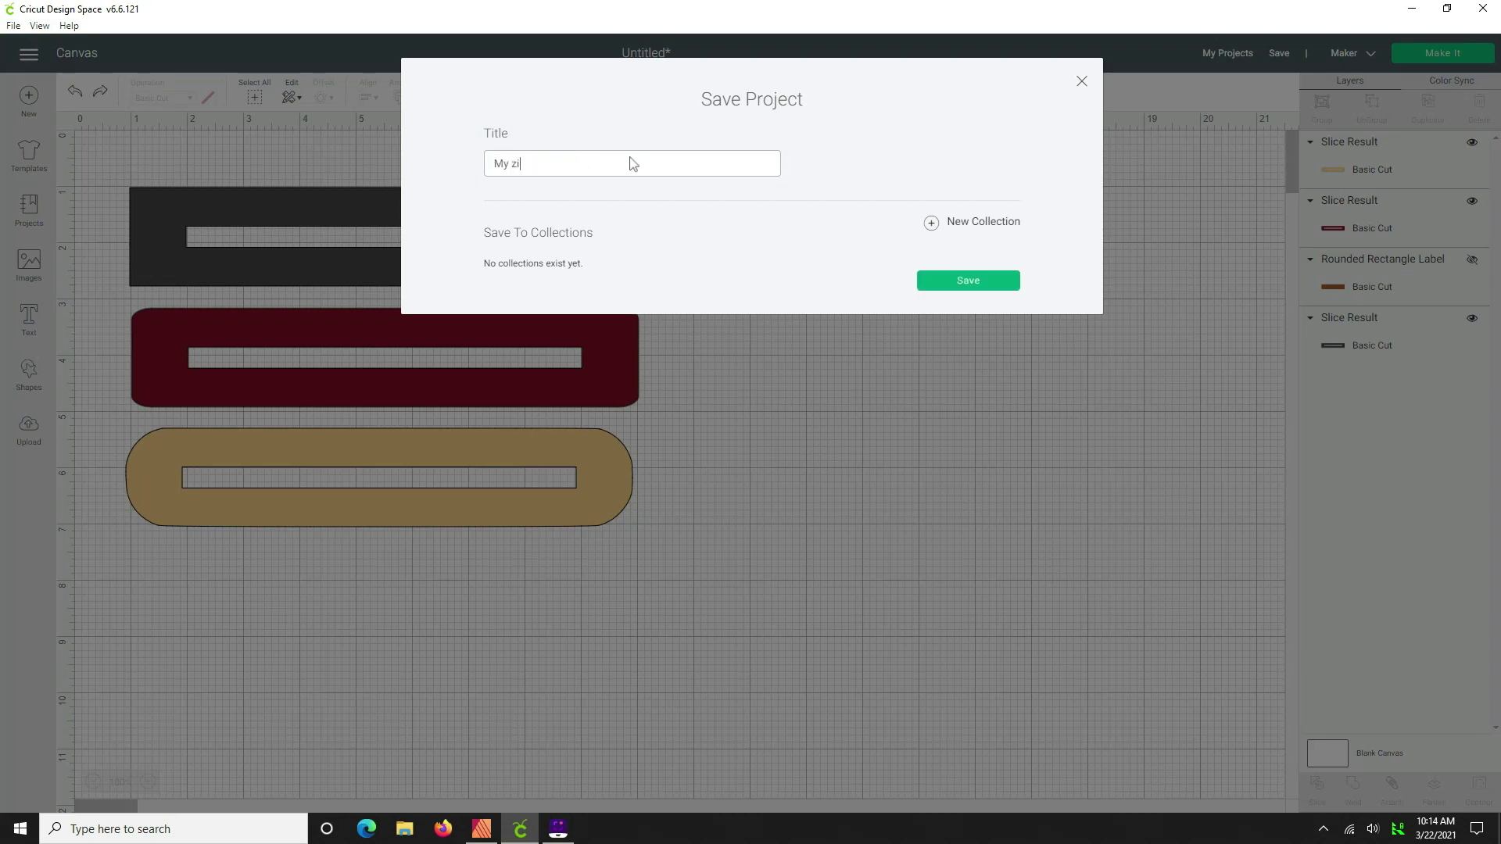
type("pper overlays")
left_click(962, 279)
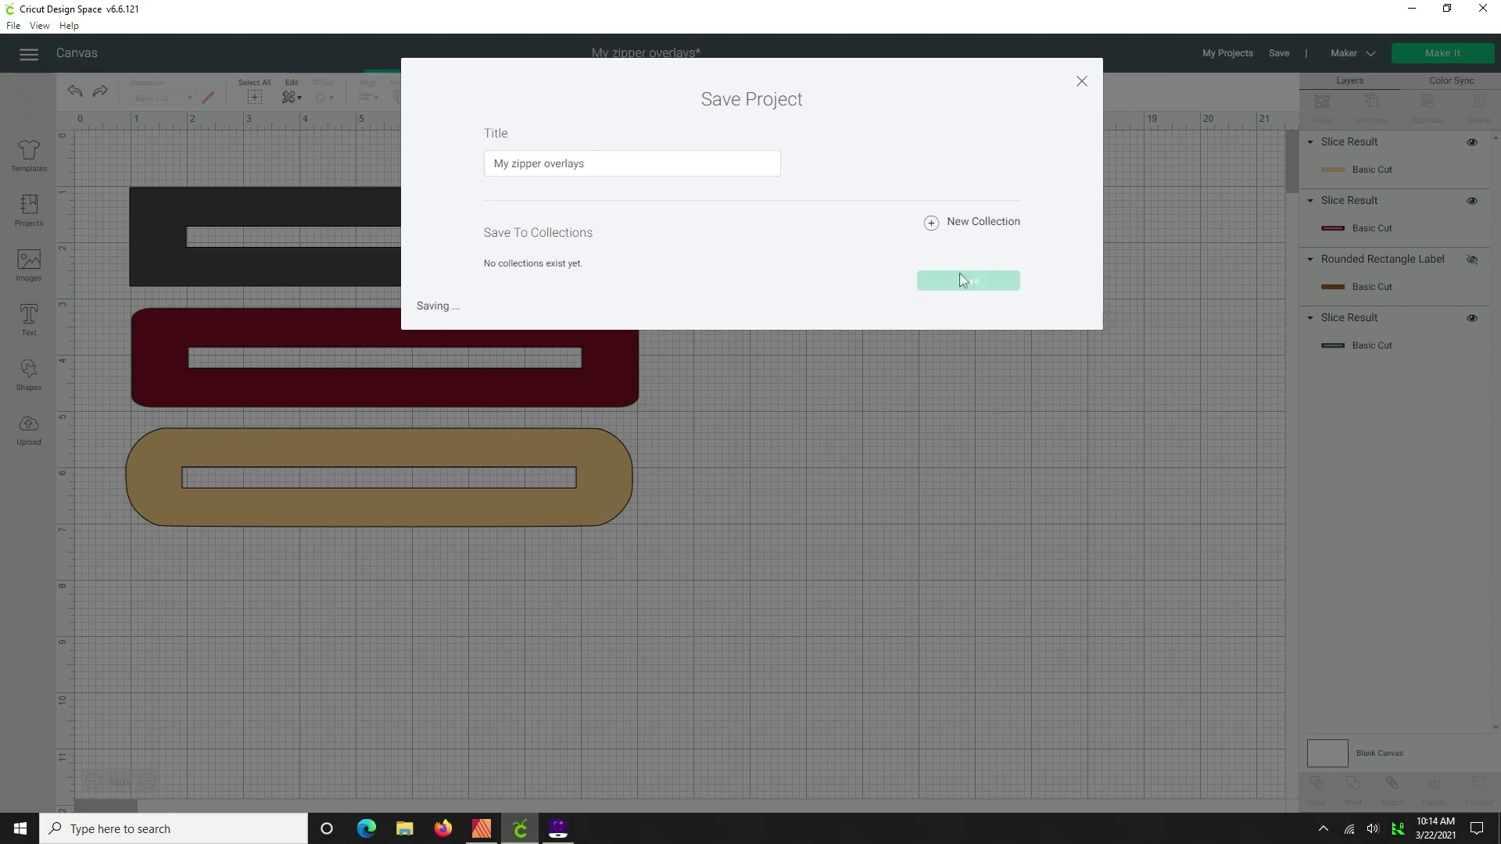